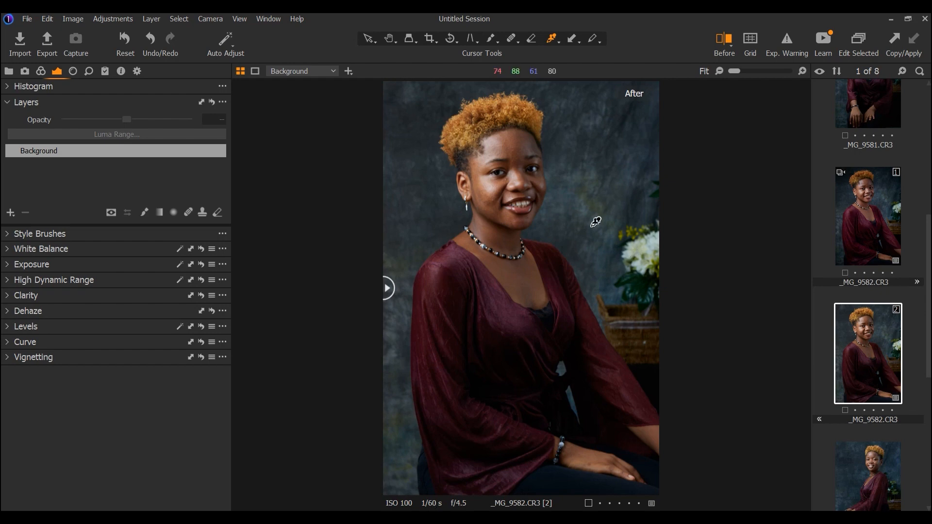
# Examine the skin on the subject's face and neck up close, and check the overall portrait
pyautogui.press('z')
pyautogui.moveTo(467, 145); pyautogui.dragTo(534, 214)
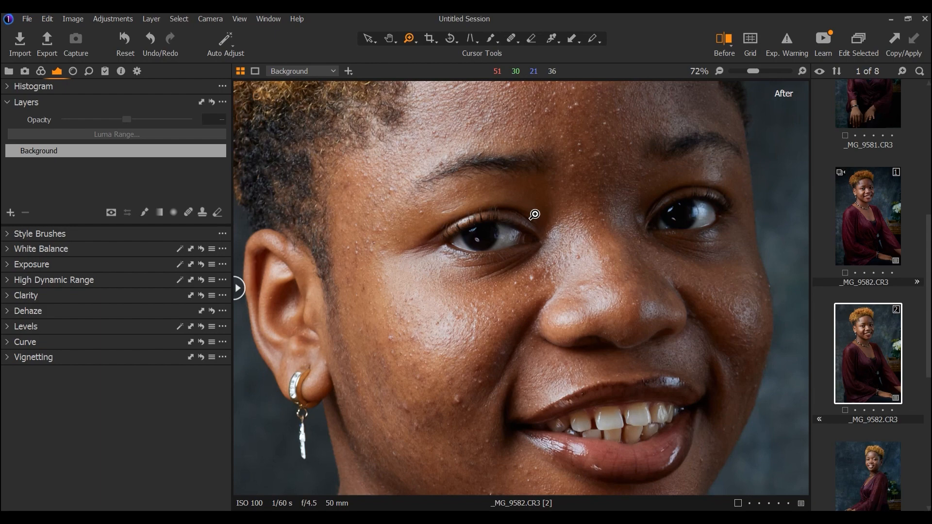
pyautogui.scroll(-2, 534, 214)
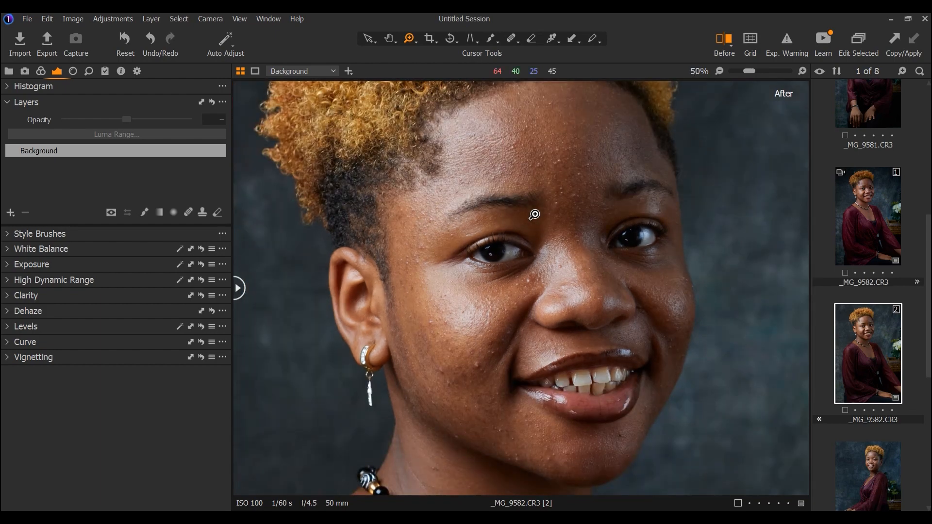
pyautogui.scroll(-1, 534, 214)
pyautogui.scroll(-2, 534, 214)
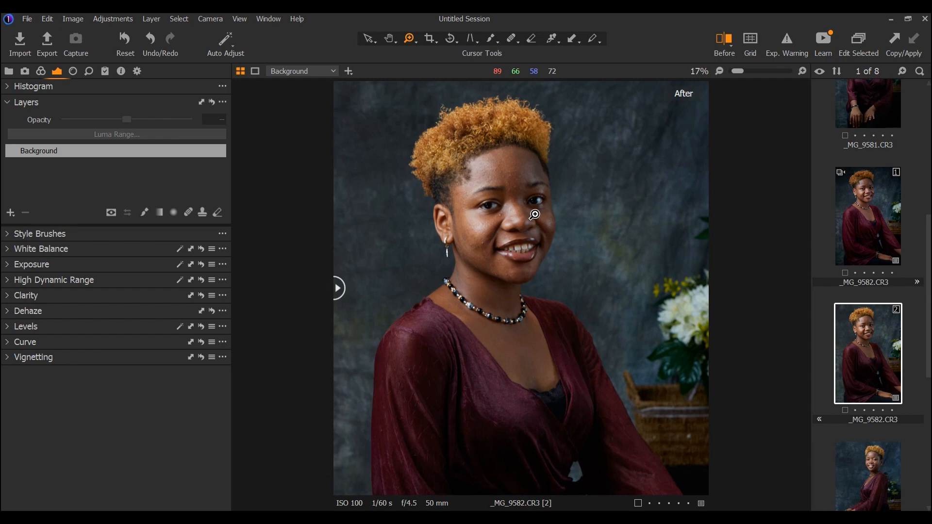
pyautogui.click(534, 214)
pyautogui.click(535, 214)
pyautogui.click(533, 213)
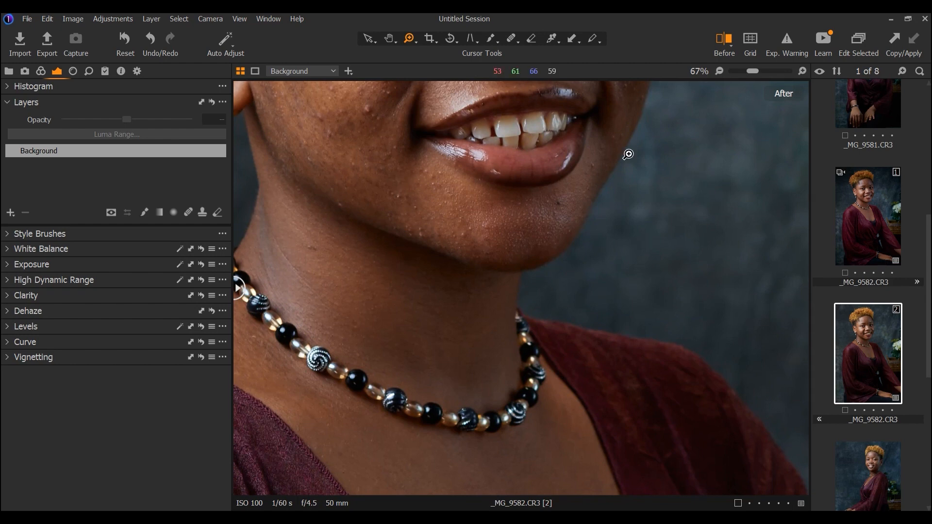
pyautogui.moveTo(928, 306)
pyautogui.mouseDown()
pyautogui.moveTo(929, 251)
pyautogui.moveTo(929, 331)
pyautogui.mouseUp()
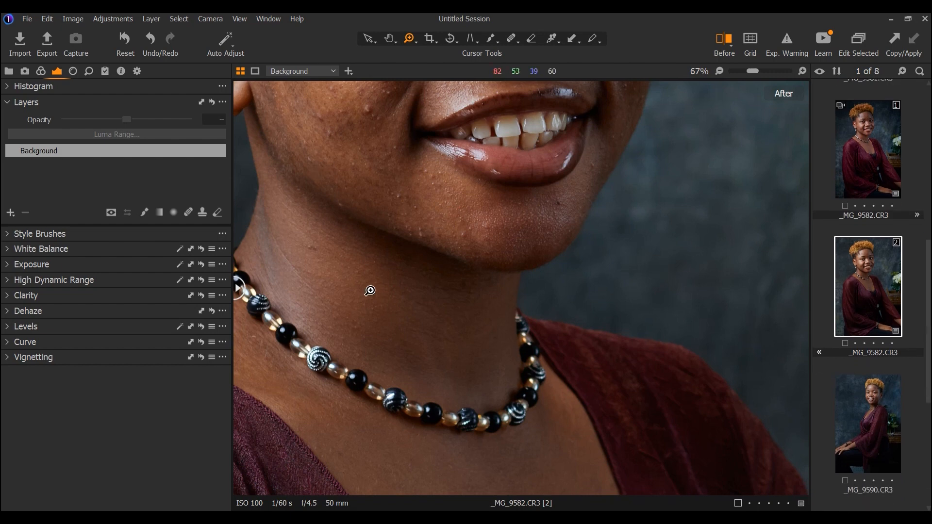
pyautogui.scroll(-5, 370, 291)
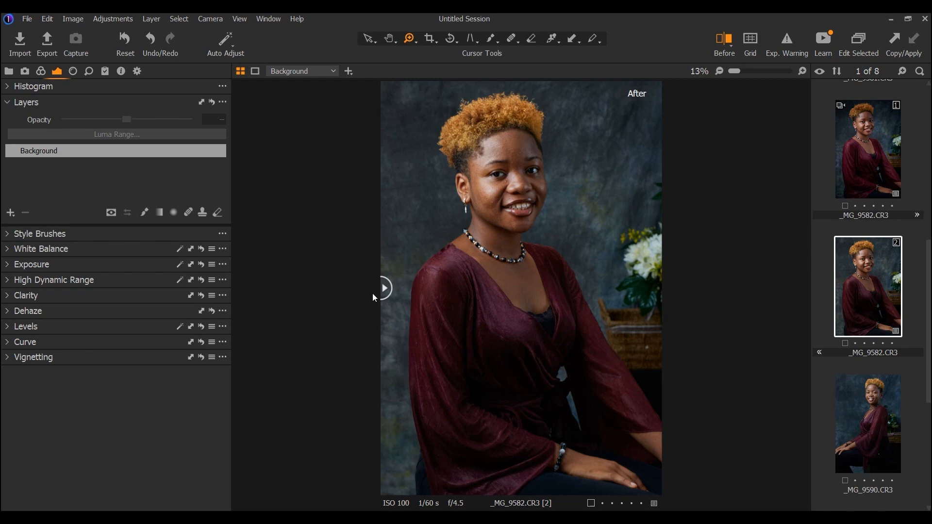
# Add a filled adjustment layer named WB and set its white balance Kelvin to 4260
pyautogui.click(10, 213)
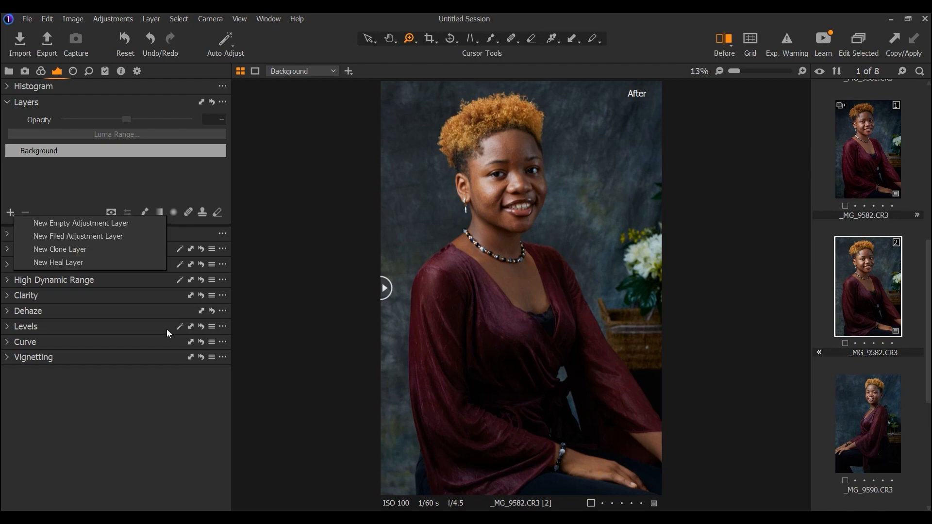
pyautogui.click(162, 419)
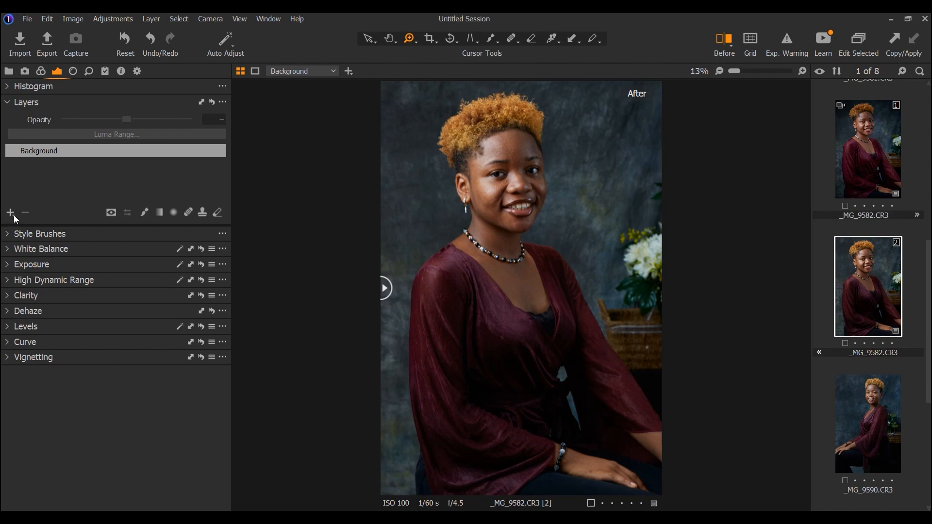
pyautogui.click(12, 214)
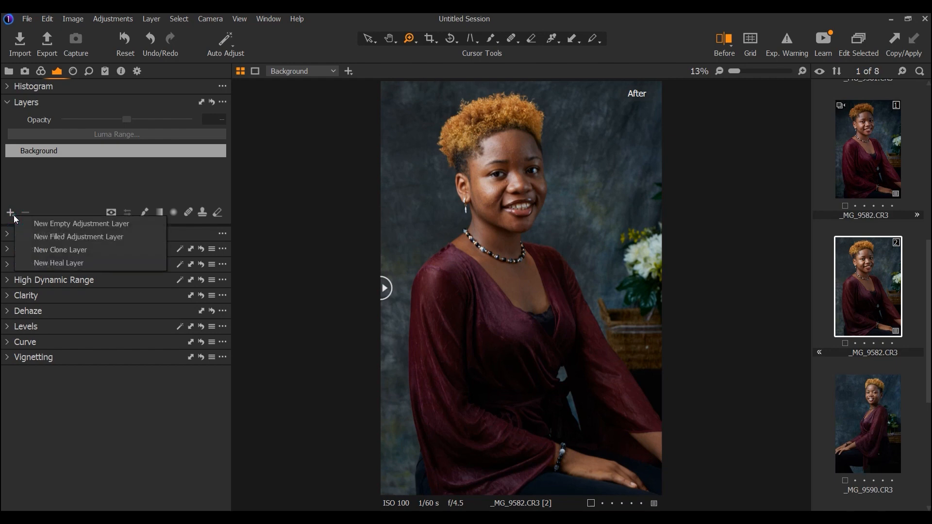
pyautogui.click(68, 236)
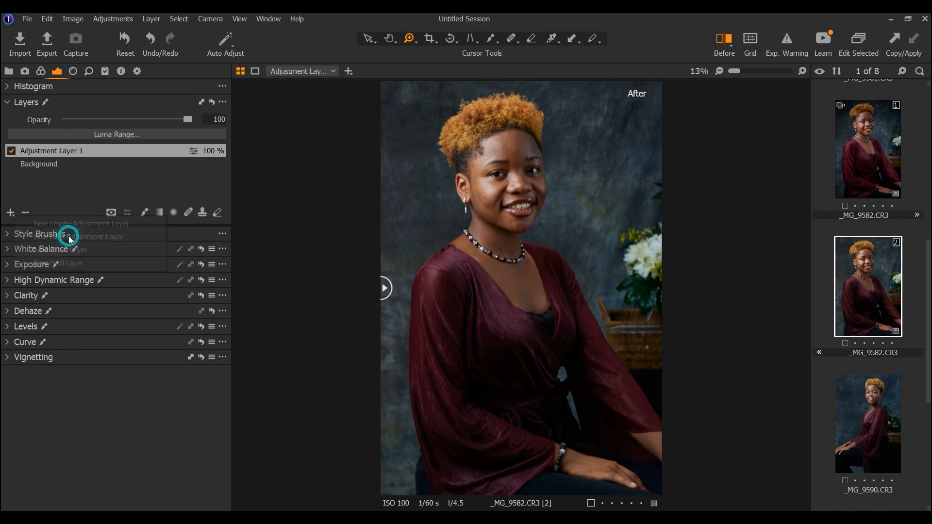
pyautogui.doubleClick(40, 152)
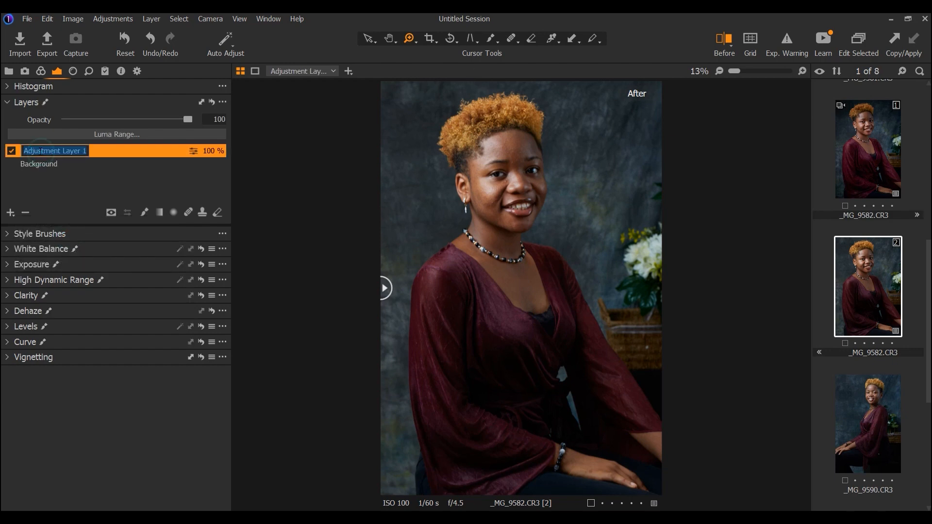
pyautogui.write('W')
pyautogui.press('Return')
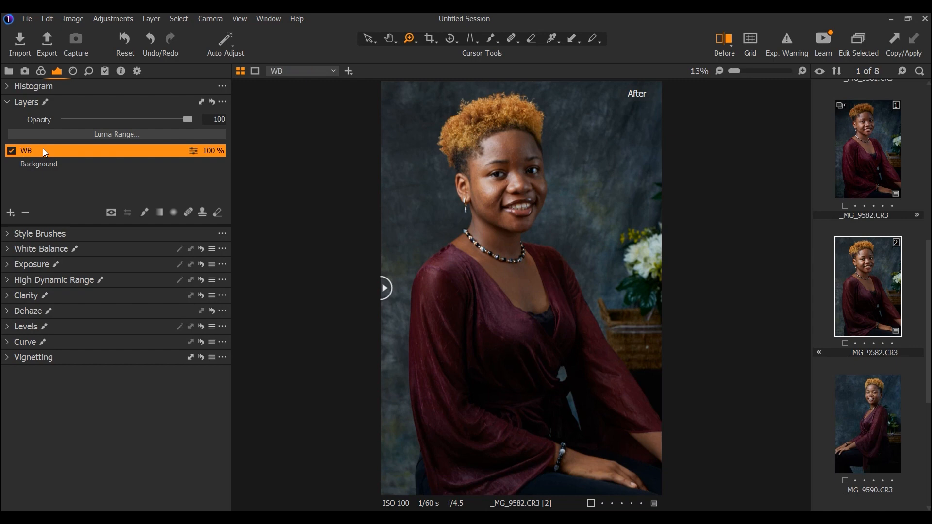
pyautogui.click(16, 251)
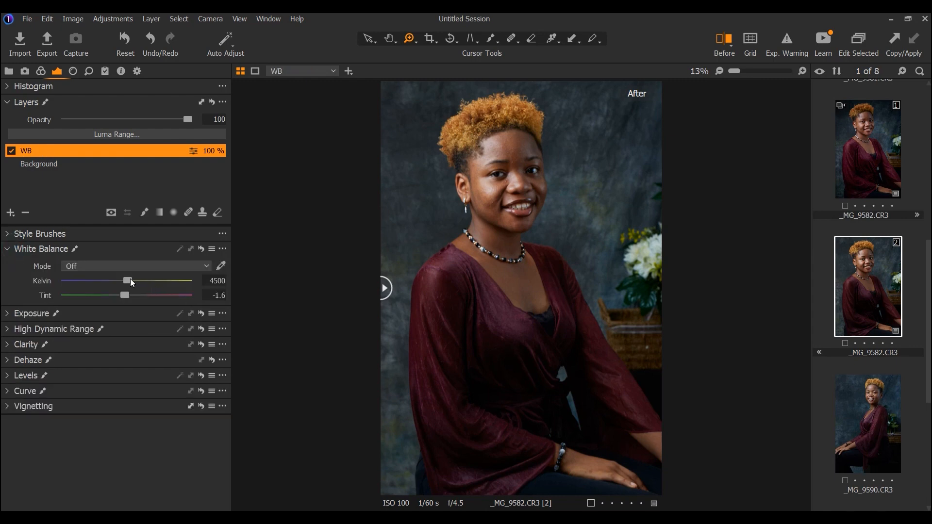
pyautogui.moveTo(128, 281); pyautogui.dragTo(124, 281)
# Add another filled adjustment layer above WB and name it Exp n Hdr
pyautogui.click(12, 215)
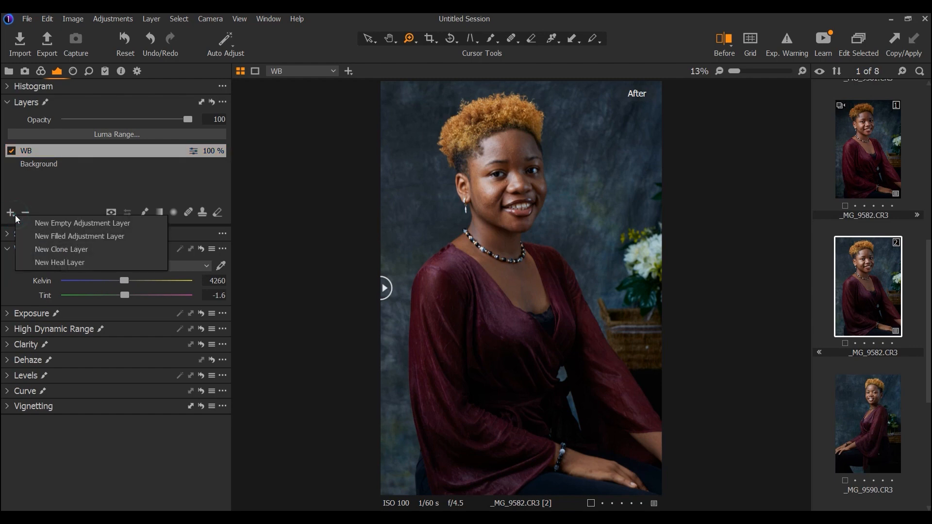
pyautogui.click(62, 240)
pyautogui.doubleClick(59, 149)
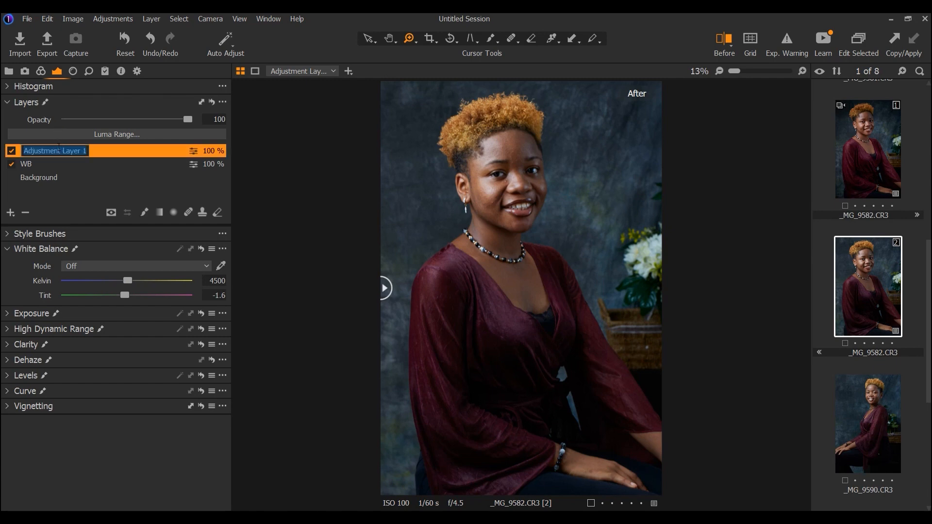
pyautogui.write('Exp')
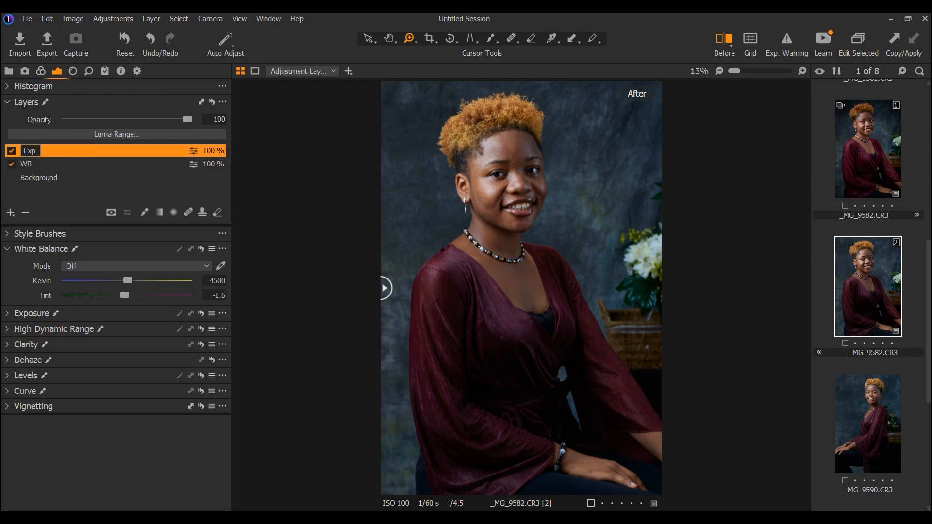
pyautogui.write(' n Hdr')
pyautogui.press('Return')
# Set the Exp n Hdr layer's High Dynamic Range to Highlight -83, Shadow -8, White -73 and Black -10
pyautogui.click(8, 333)
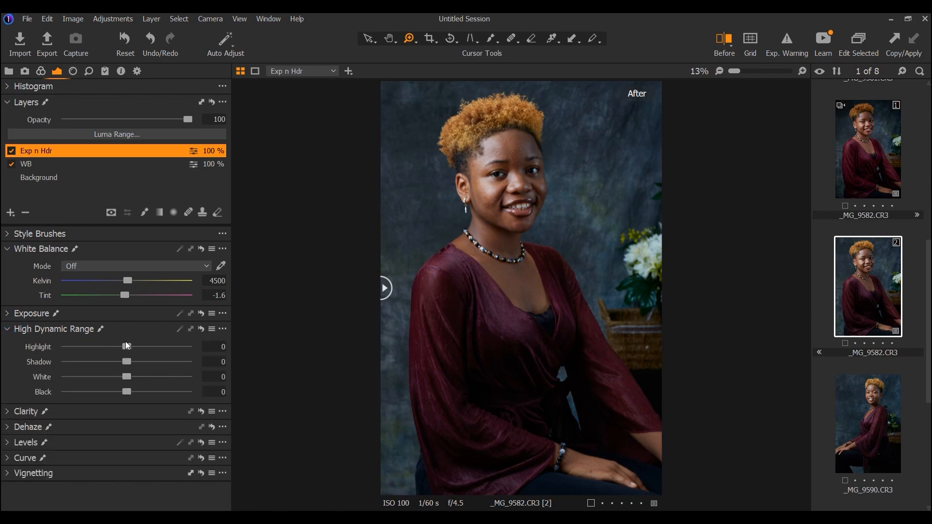
pyautogui.moveTo(125, 347); pyautogui.dragTo(77, 346)
pyautogui.moveTo(126, 375); pyautogui.dragTo(83, 377)
pyautogui.moveTo(126, 393); pyautogui.dragTo(123, 393)
pyautogui.moveTo(128, 362); pyautogui.dragTo(123, 362)
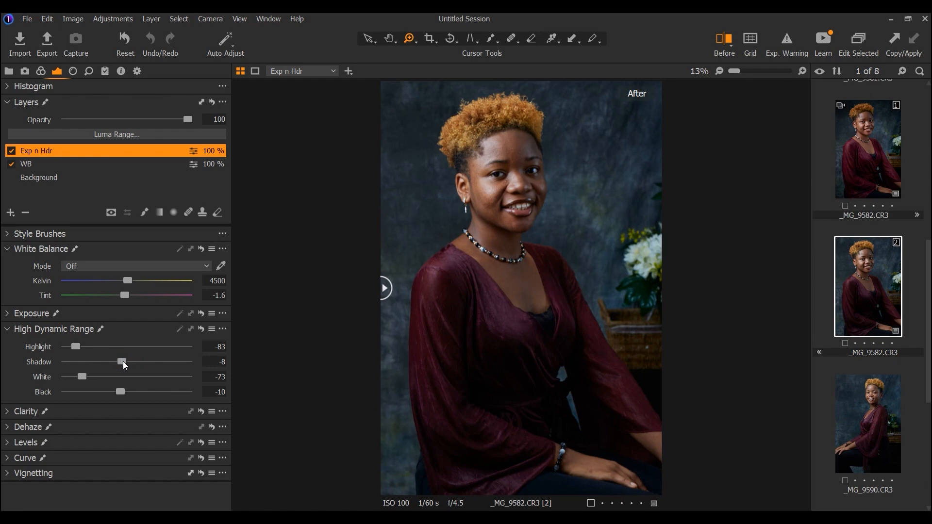
# Lower the contrast and fine-tune the saturation and exposure on the Exp n Hdr layer
pyautogui.click(8, 314)
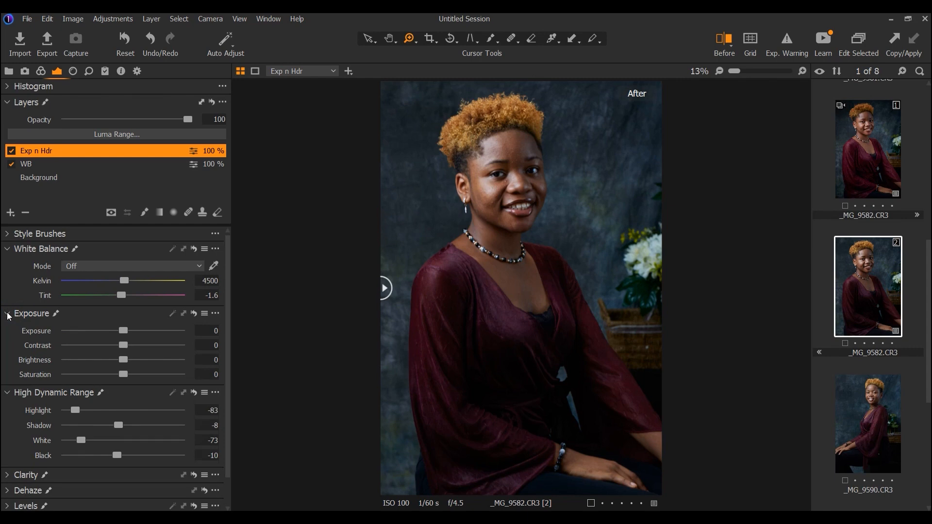
pyautogui.moveTo(125, 374); pyautogui.dragTo(126, 374)
pyautogui.moveTo(126, 342); pyautogui.dragTo(114, 346)
pyautogui.moveTo(112, 346); pyautogui.dragTo(114, 346)
pyautogui.moveTo(125, 327); pyautogui.dragTo(126, 328)
pyautogui.click(8, 313)
pyautogui.click(8, 330)
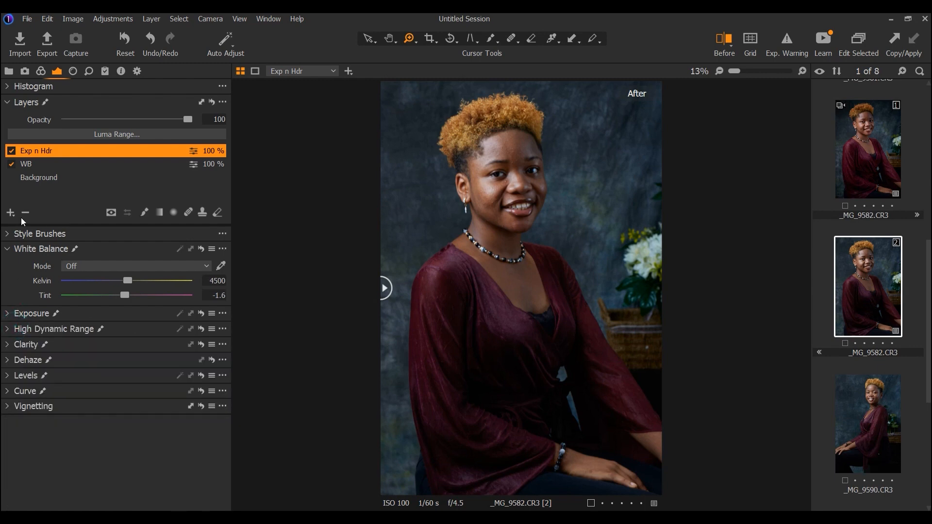
# Add an empty adjustment layer above Exp n Hdr
pyautogui.click(14, 217)
pyautogui.click(14, 216)
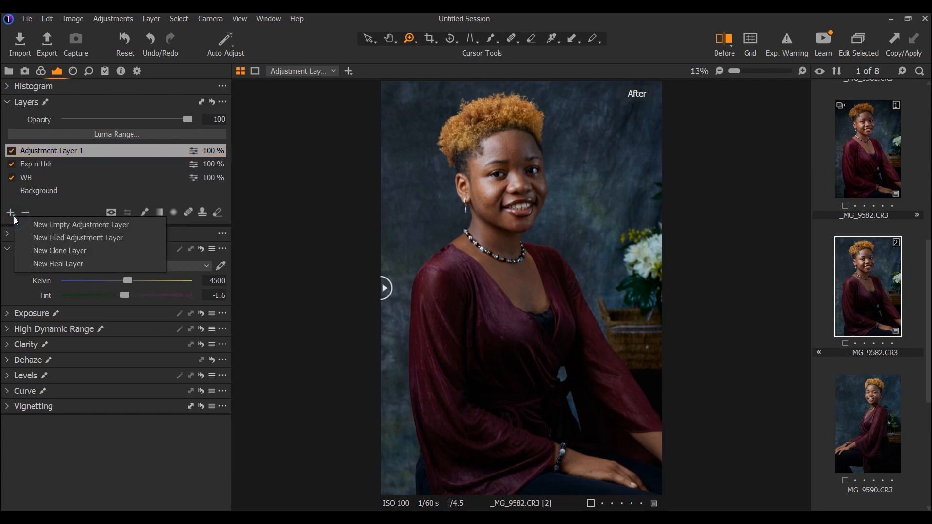
# Try to delete the new adjustment layer above Exp n Hdr
pyautogui.click(57, 150)
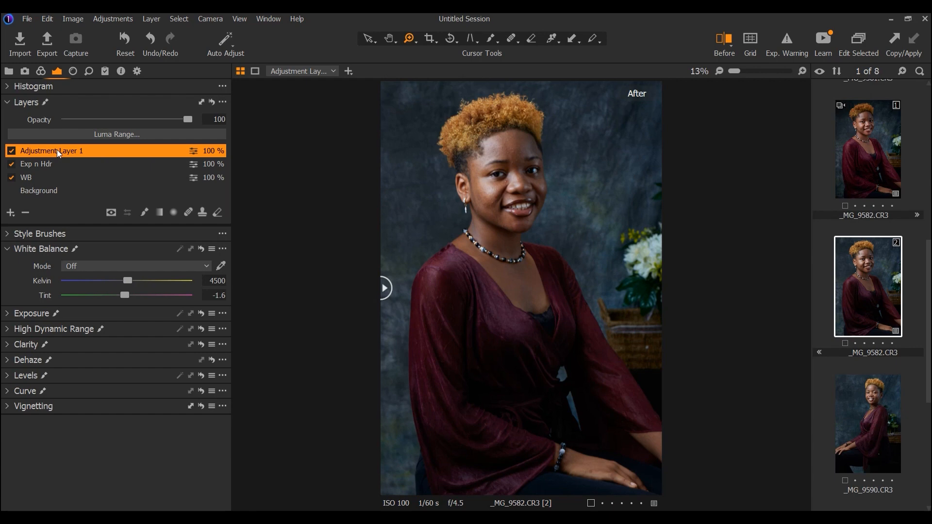
pyautogui.click(24, 214)
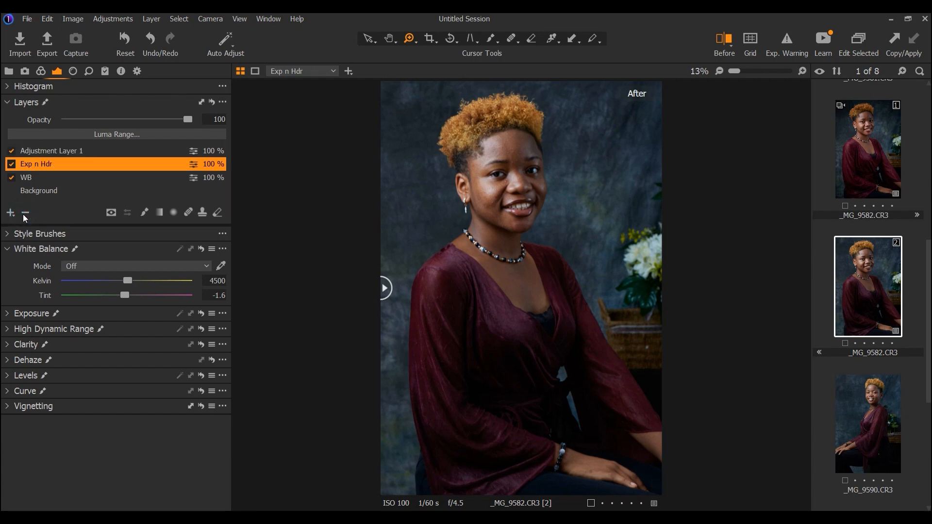
pyautogui.click(73, 152)
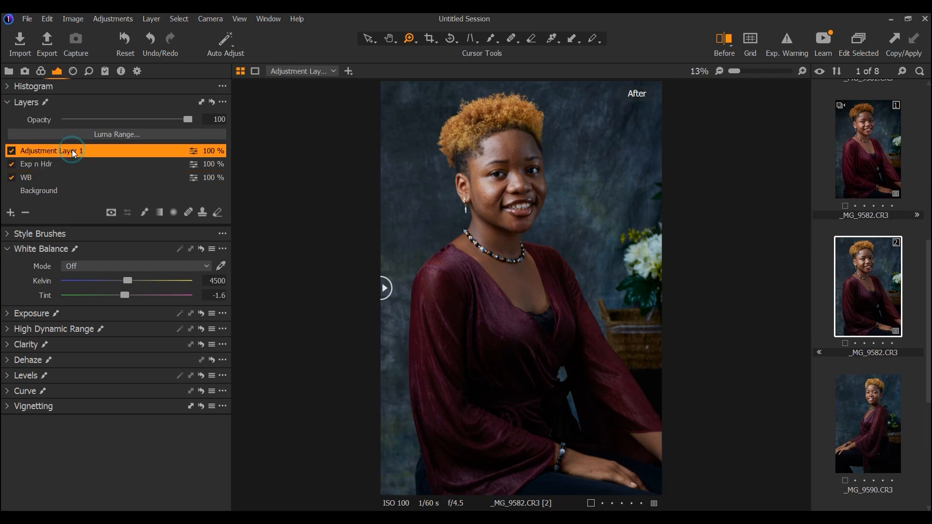
pyautogui.click(26, 214)
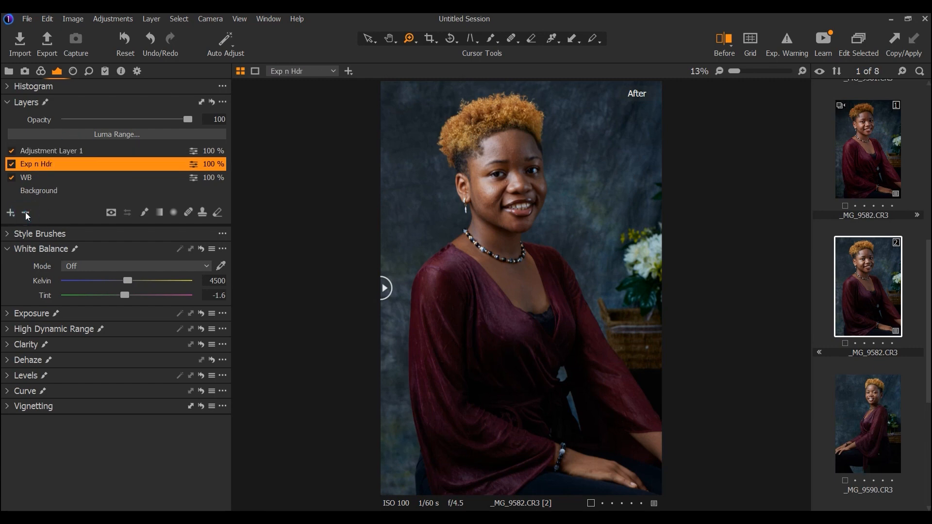
# Rename the topmost adjustment layer to Clarity n DEhaze and fill its mask
pyautogui.click(63, 156)
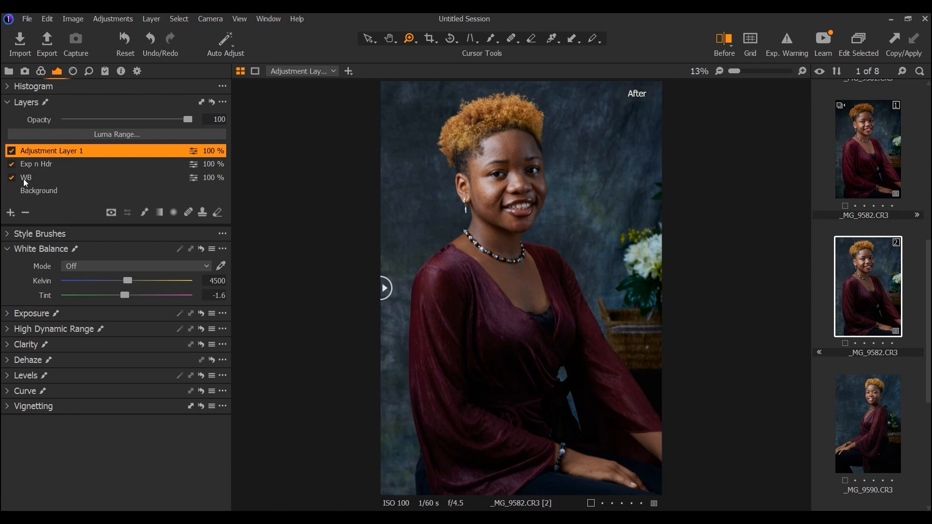
pyautogui.doubleClick(61, 152)
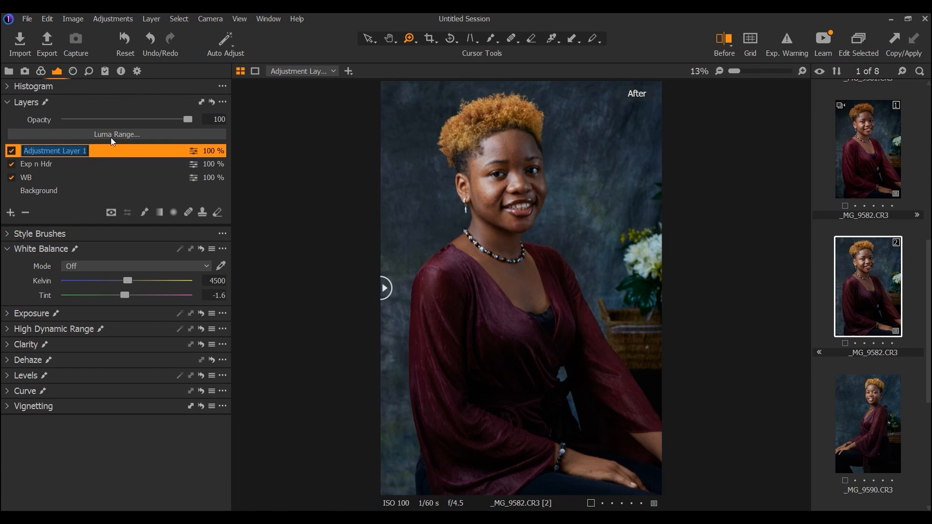
pyautogui.write('Clarity ')
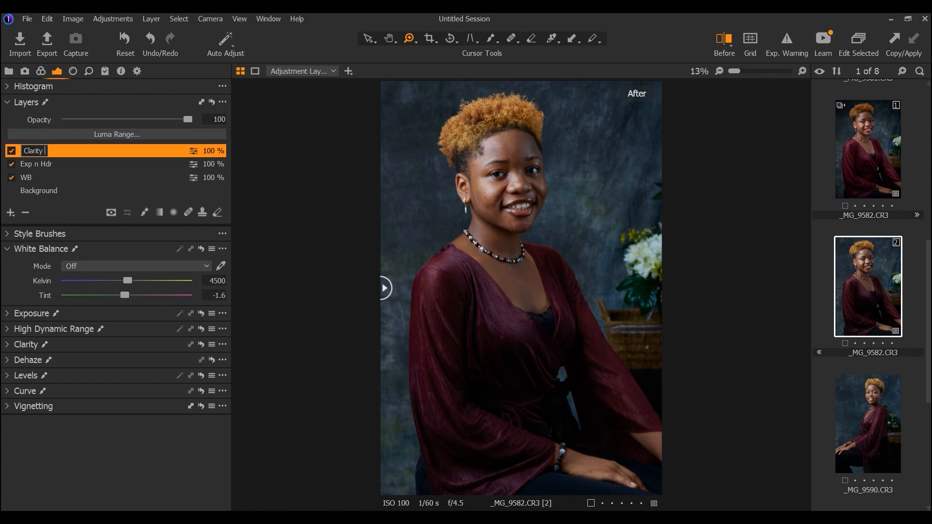
pyautogui.write('n DEhaze')
pyautogui.press('Return')
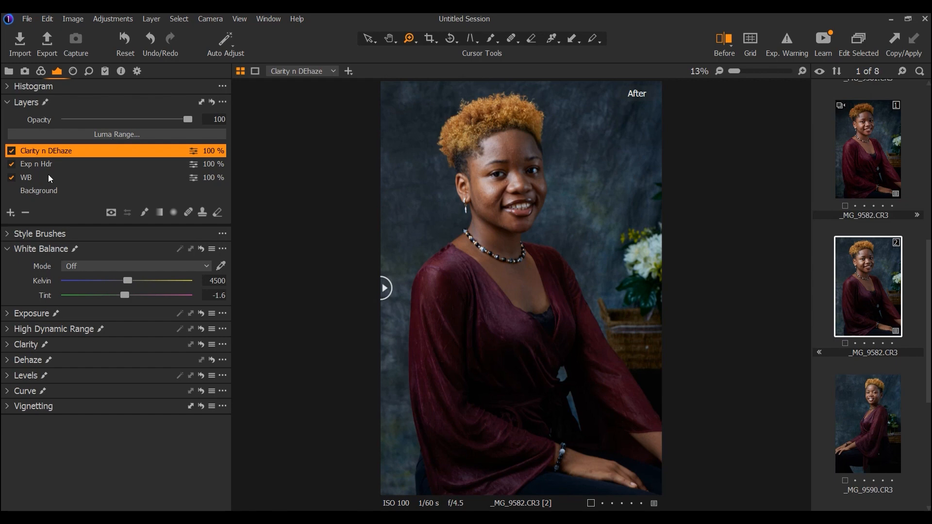
pyautogui.rightClick(76, 147)
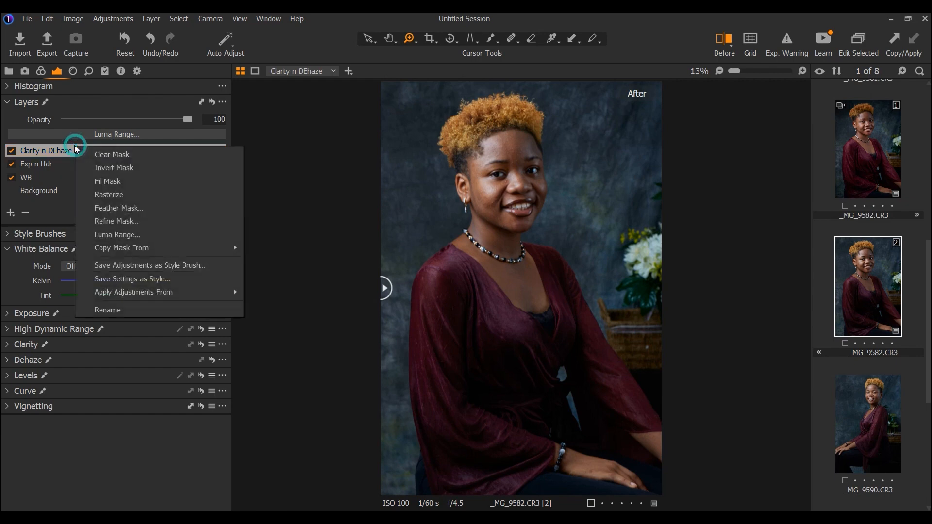
pyautogui.click(116, 181)
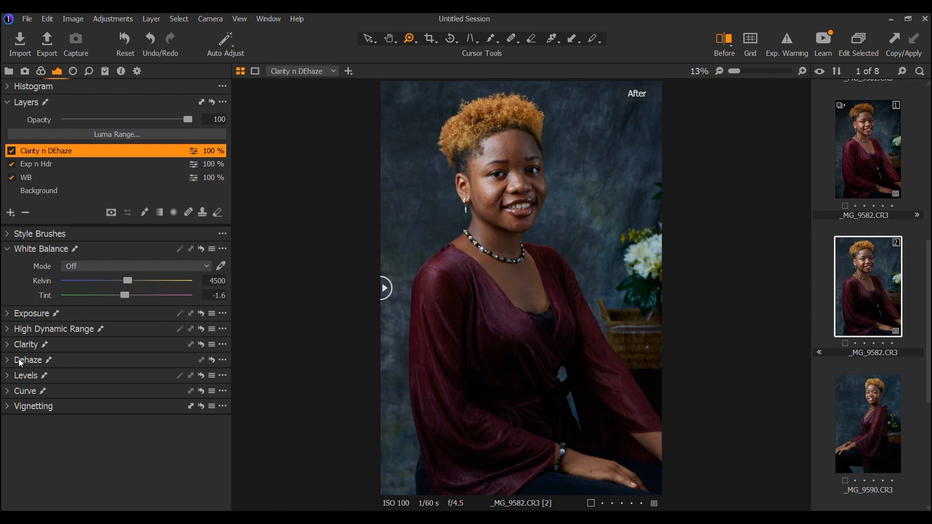
# On the Clarity n DEhaze layer, set Clarity to 6, Structure to 5 and the Dehaze amount to 6
pyautogui.click(10, 346)
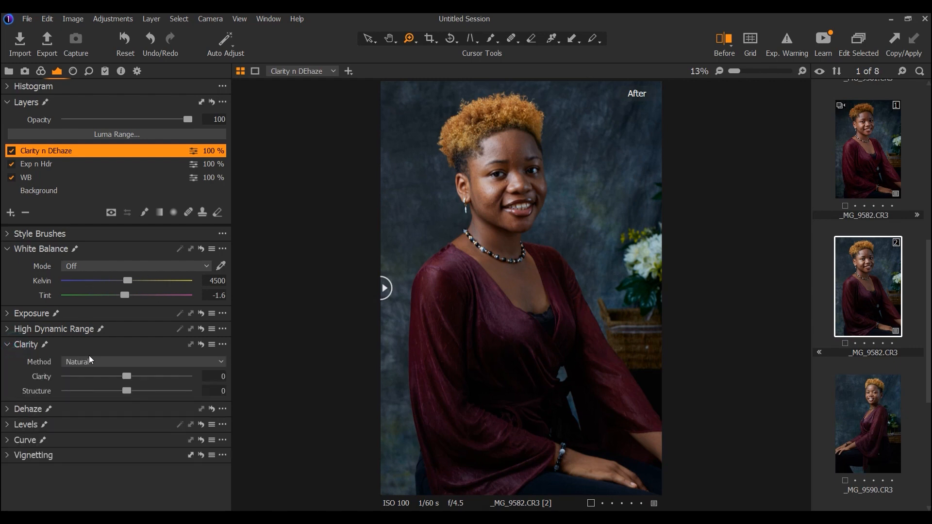
pyautogui.moveTo(124, 377); pyautogui.dragTo(128, 388)
pyautogui.click(9, 410)
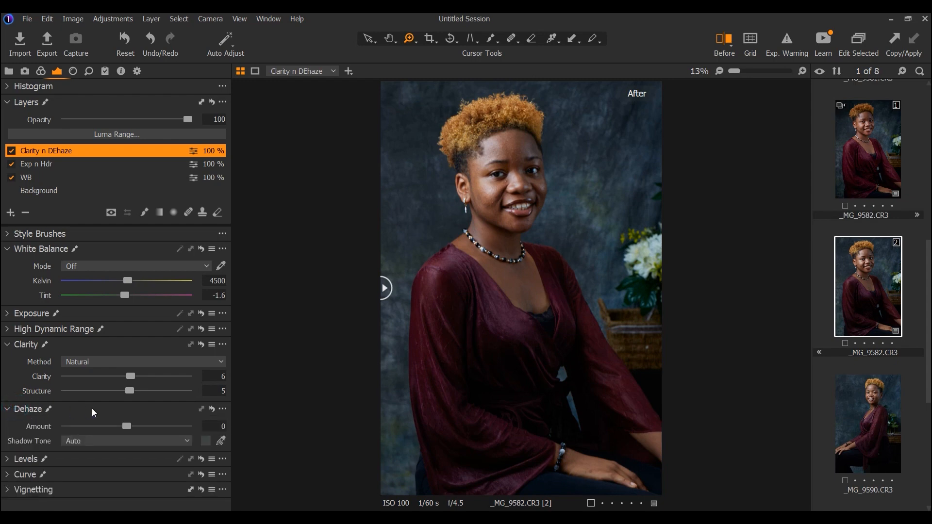
pyautogui.moveTo(127, 428); pyautogui.dragTo(129, 430)
pyautogui.moveTo(128, 426); pyautogui.dragTo(129, 426)
# Add a filled adjustment layer above Clarity n DEhaze and name it curves
pyautogui.click(11, 212)
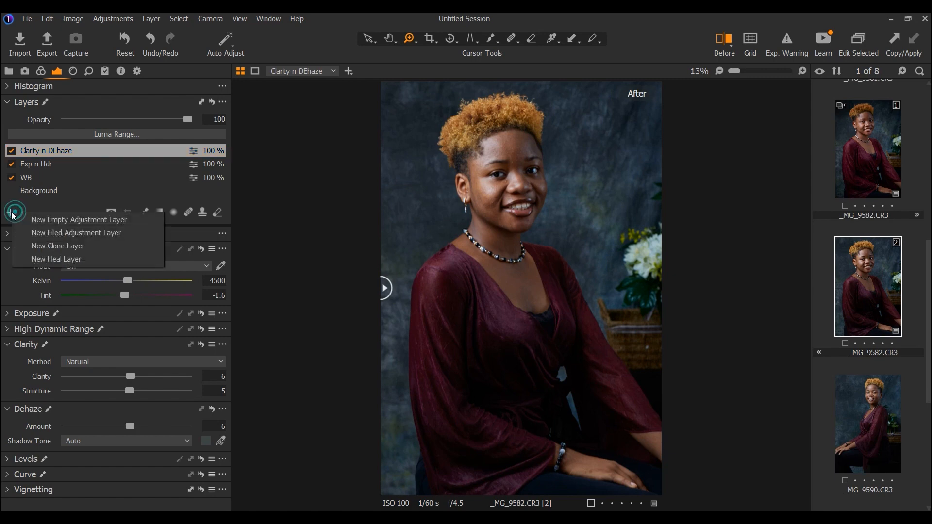
pyautogui.click(45, 231)
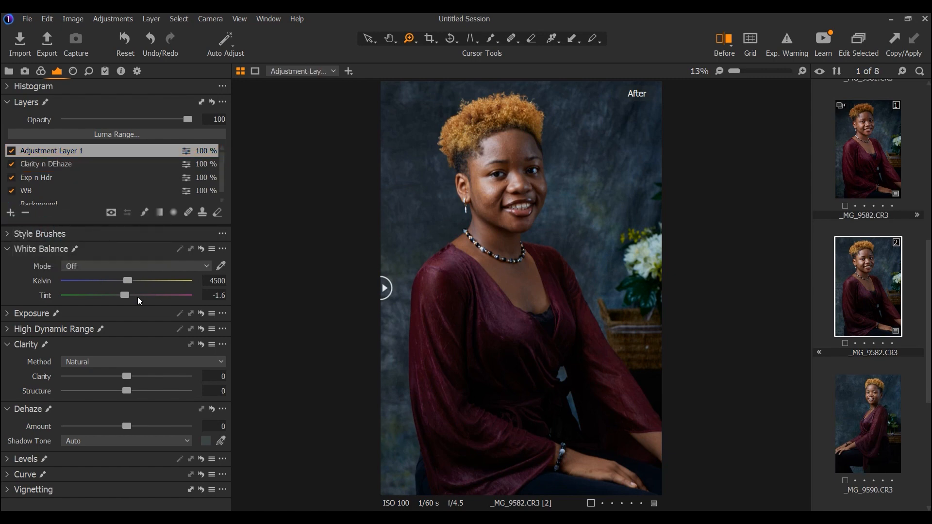
pyautogui.doubleClick(48, 150)
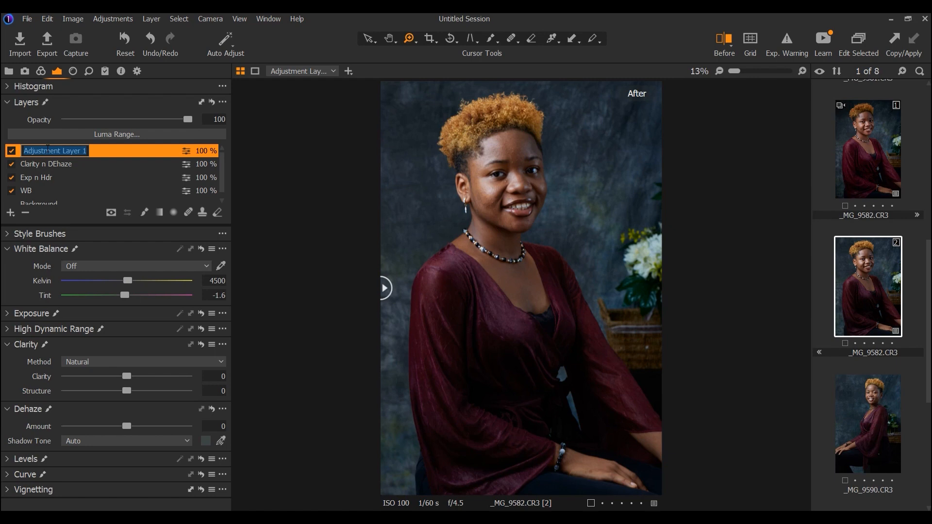
pyautogui.write('cu')
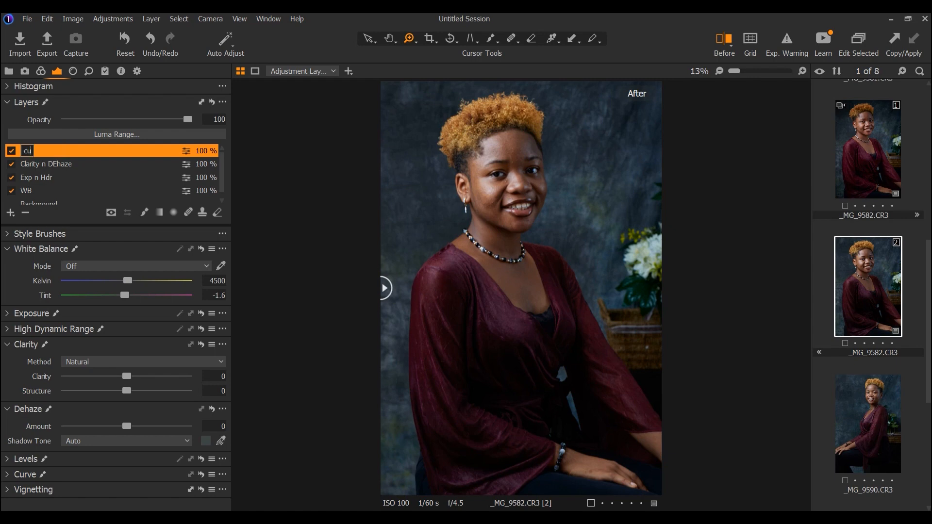
pyautogui.write('rves')
pyautogui.press('Return')
# On the curves layer, add RGB curve points at the midtones (129) and the shadow quarter, keeping the black point at 0
pyautogui.click(9, 475)
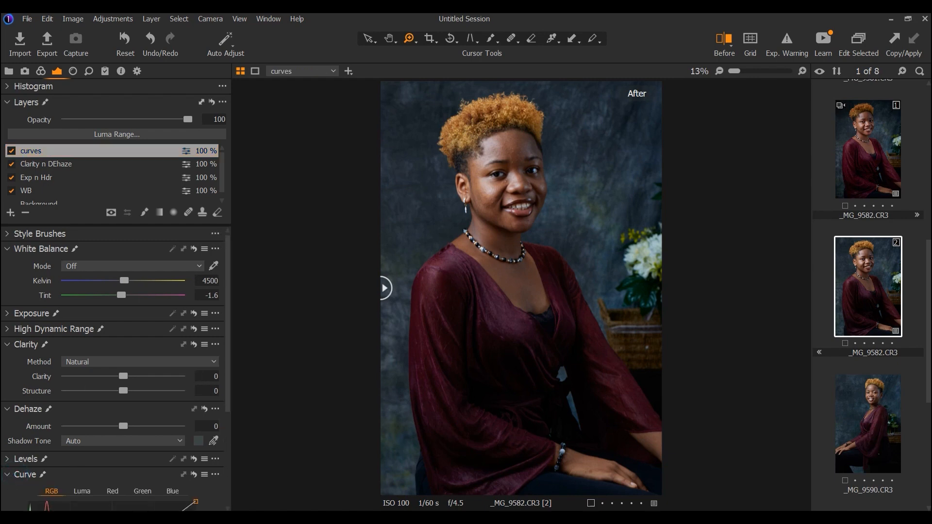
pyautogui.click(48, 518)
pyautogui.click(586, 199)
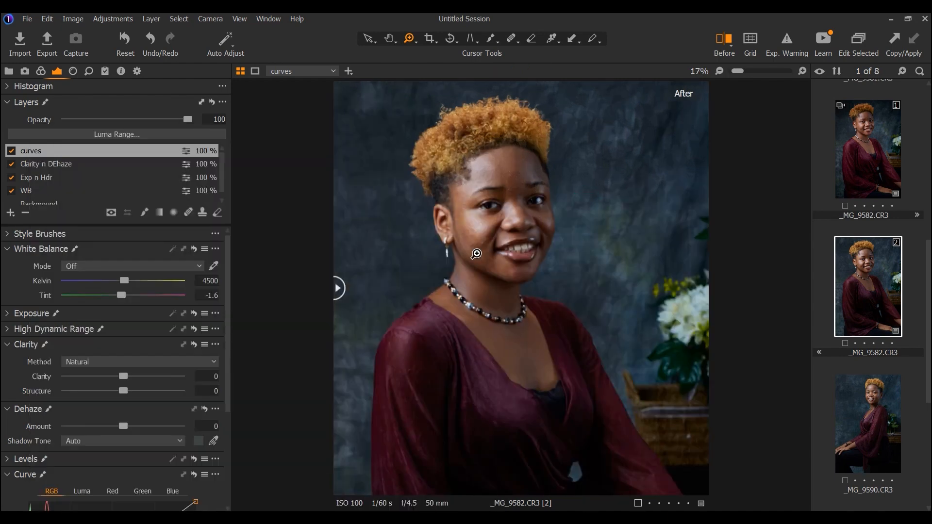
pyautogui.moveTo(229, 324); pyautogui.dragTo(223, 458)
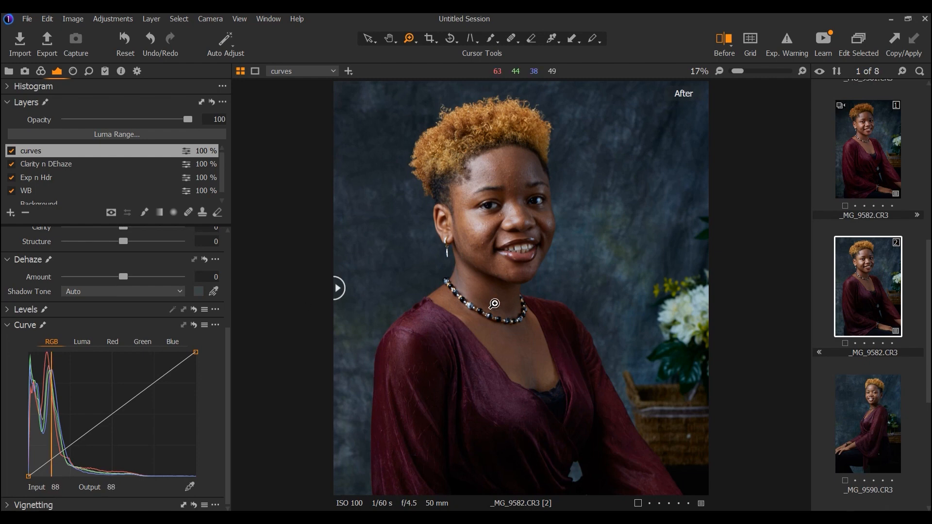
pyautogui.scroll(-3, 494, 304)
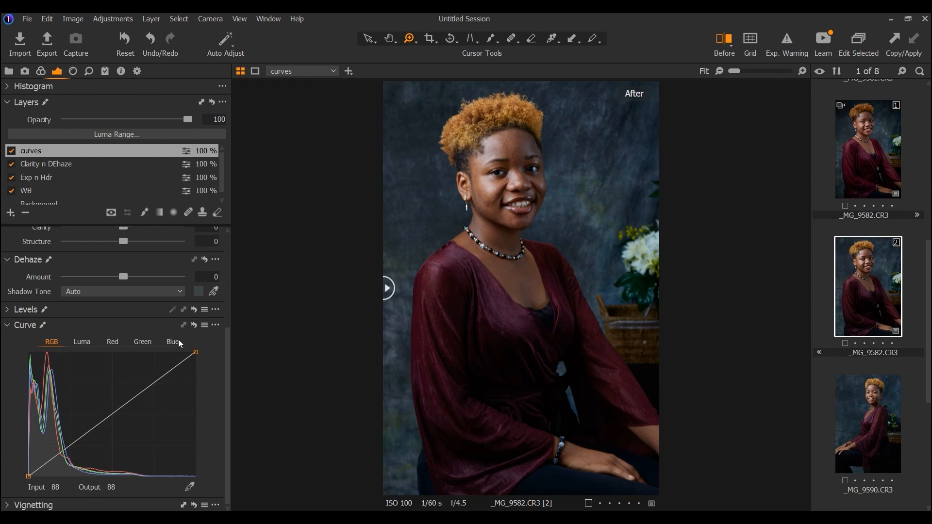
pyautogui.click(113, 412)
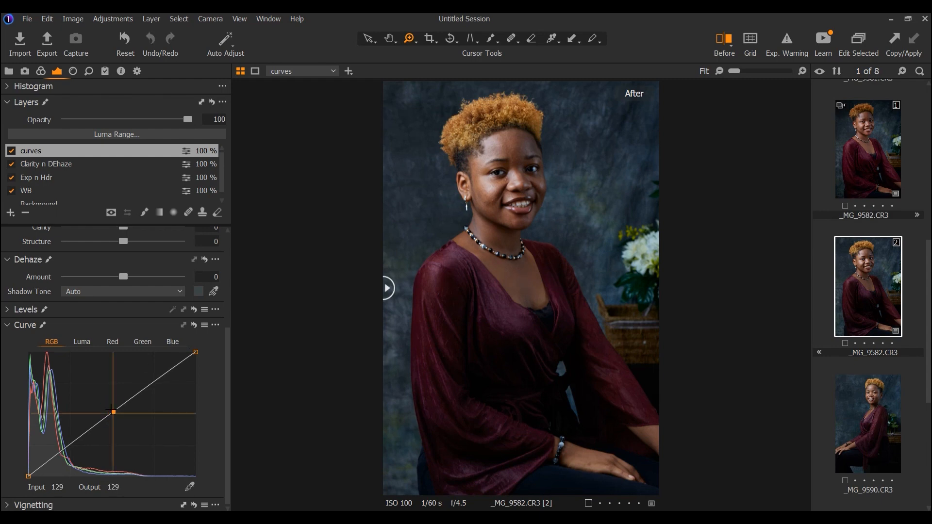
pyautogui.click(68, 446)
pyautogui.click(28, 475)
pyautogui.moveTo(27, 474); pyautogui.dragTo(26, 476)
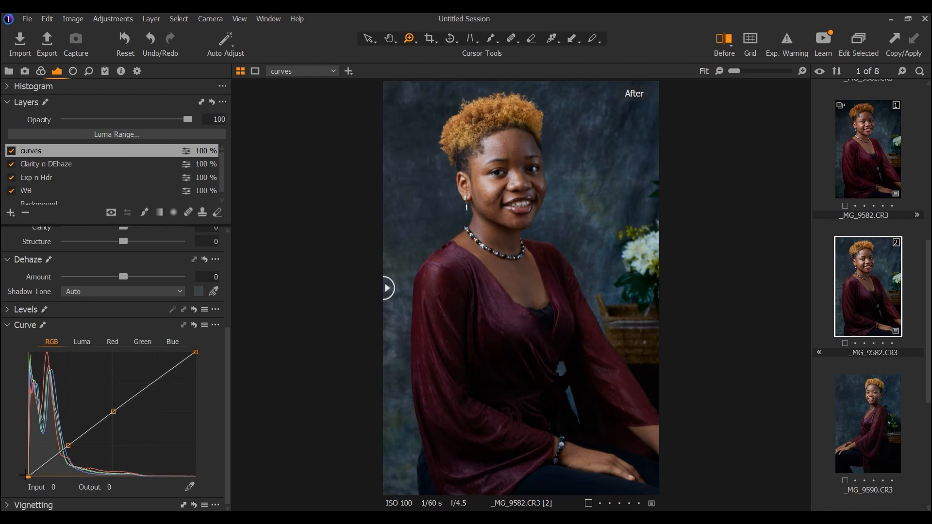
# Raise the Blue curve's black point slightly and anchor the curve at its lower quarter, midtone and upper quarter
pyautogui.click(178, 341)
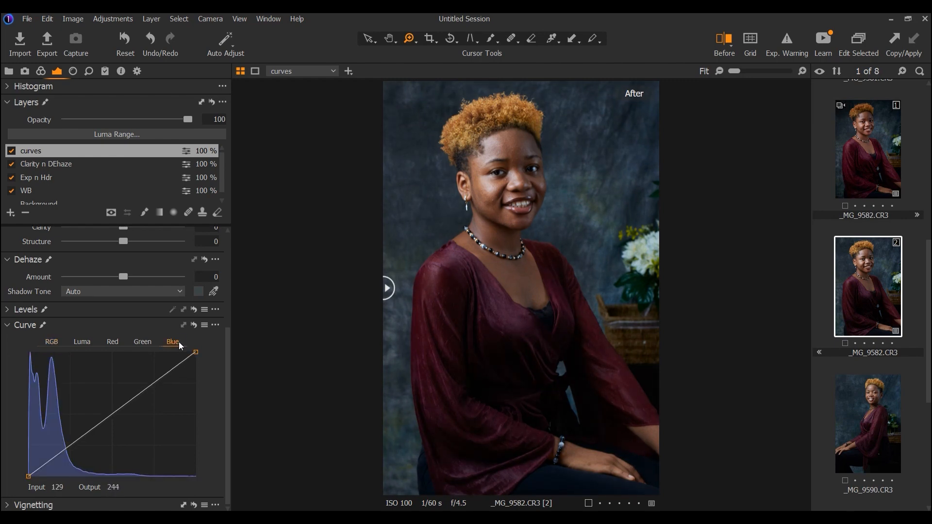
pyautogui.click(71, 445)
pyautogui.moveTo(24, 474); pyautogui.dragTo(23, 473)
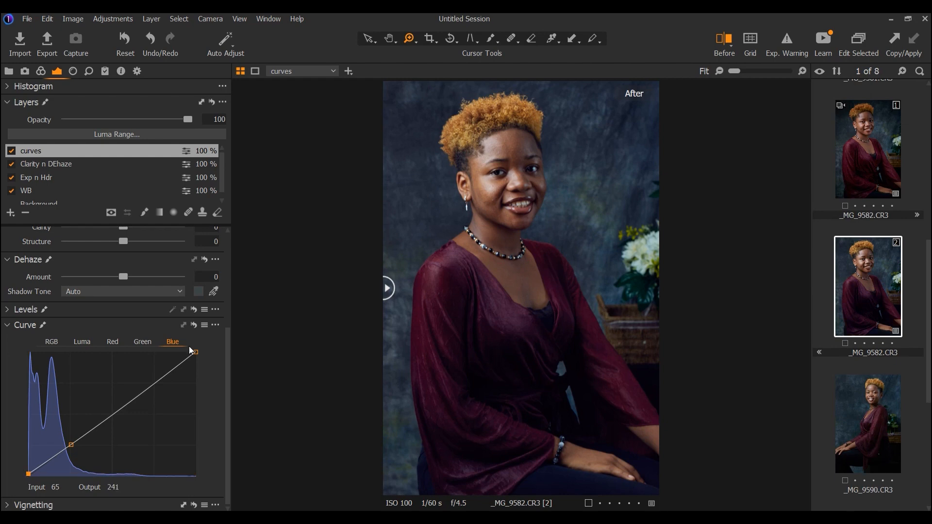
pyautogui.click(153, 385)
pyautogui.moveTo(196, 352); pyautogui.dragTo(195, 346)
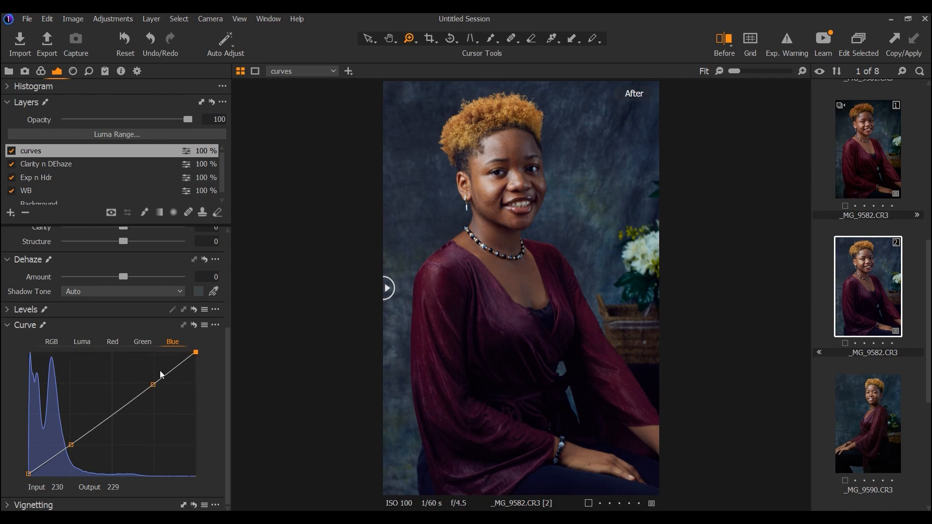
pyautogui.click(112, 414)
# Lower the curves layer's opacity to 65 and compare the portrait with that layer off and on
pyautogui.click(11, 178)
pyautogui.click(11, 178)
pyautogui.click(12, 151)
pyautogui.click(11, 151)
pyautogui.moveTo(185, 121); pyautogui.dragTo(145, 128)
pyautogui.click(11, 153)
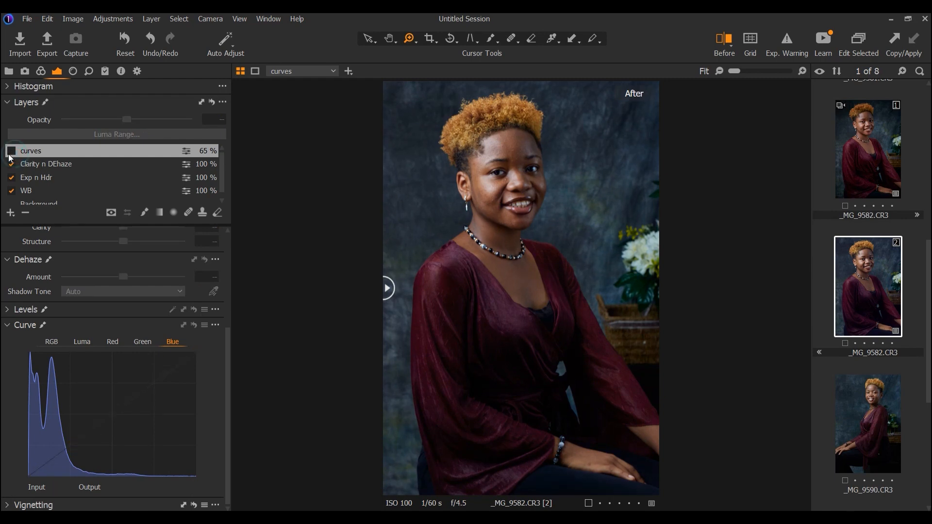
pyautogui.click(10, 154)
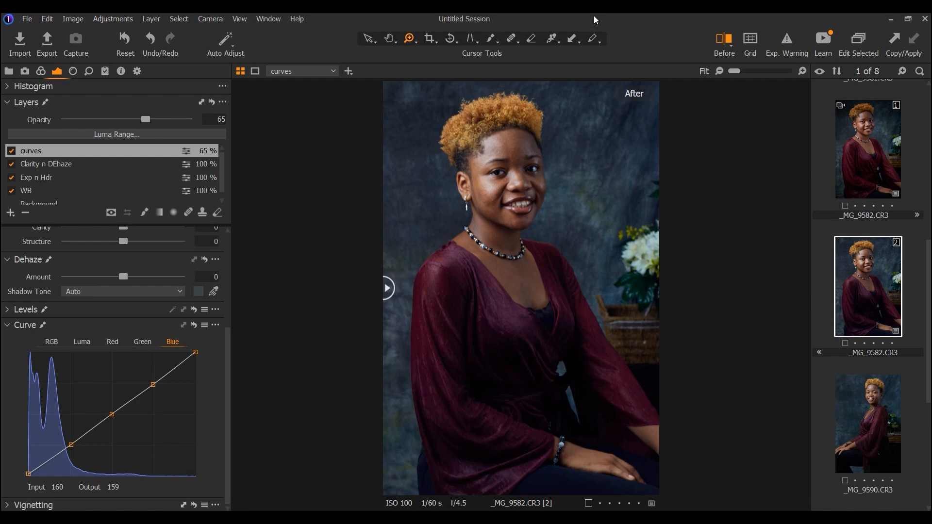
# Try erasing part of the curves layer's mask over the backdrop beside the subject's head, with the mask displayed
pyautogui.click(530, 39)
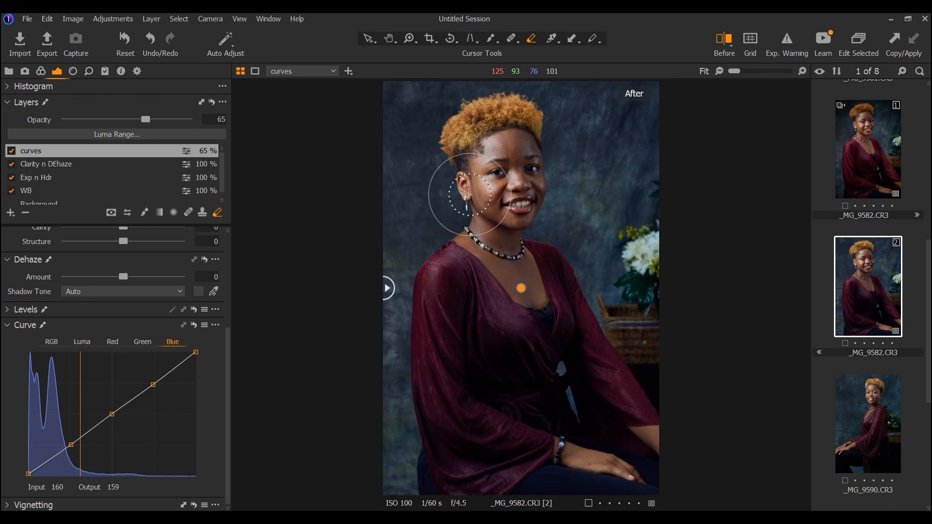
pyautogui.press('m')
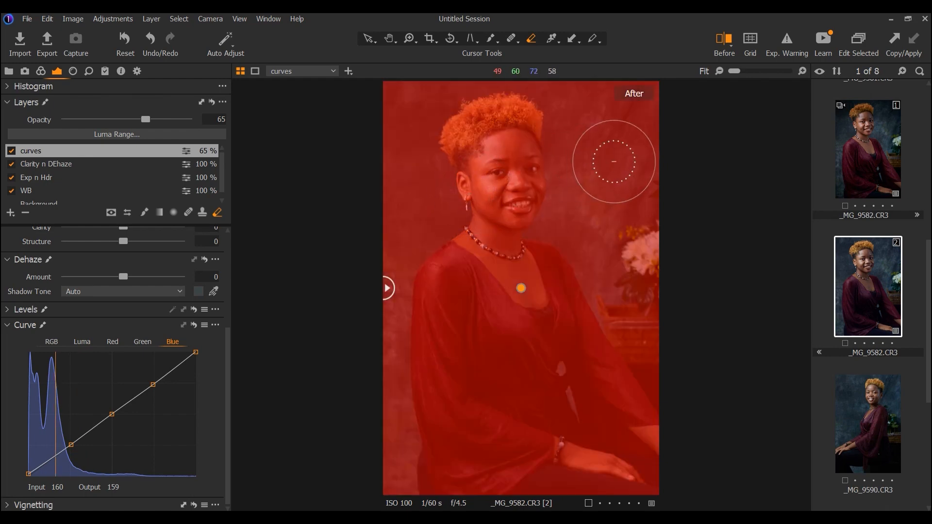
pyautogui.moveTo(601, 150)
pyautogui.mouseDown()
pyautogui.moveTo(602, 172)
pyautogui.moveTo(605, 126)
pyautogui.moveTo(633, 126)
pyautogui.mouseUp()
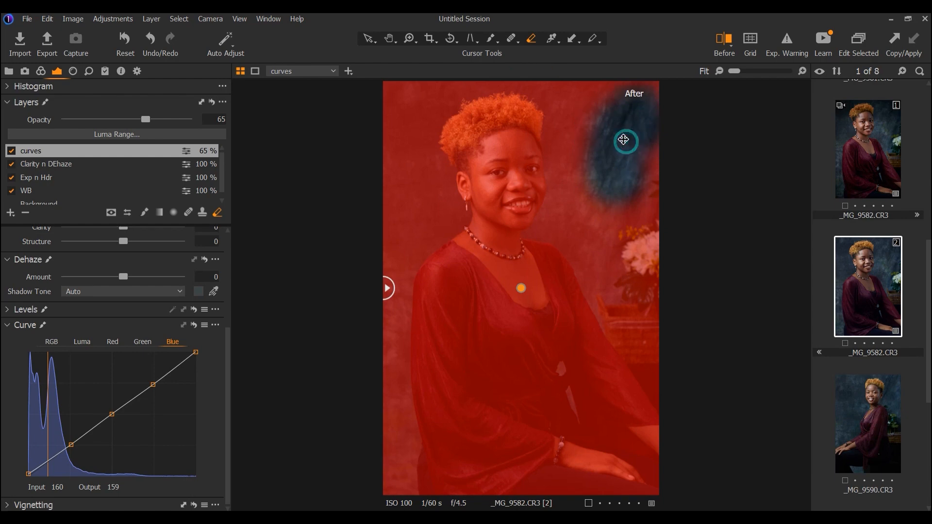
pyautogui.hotkey('ctrl', 'z')
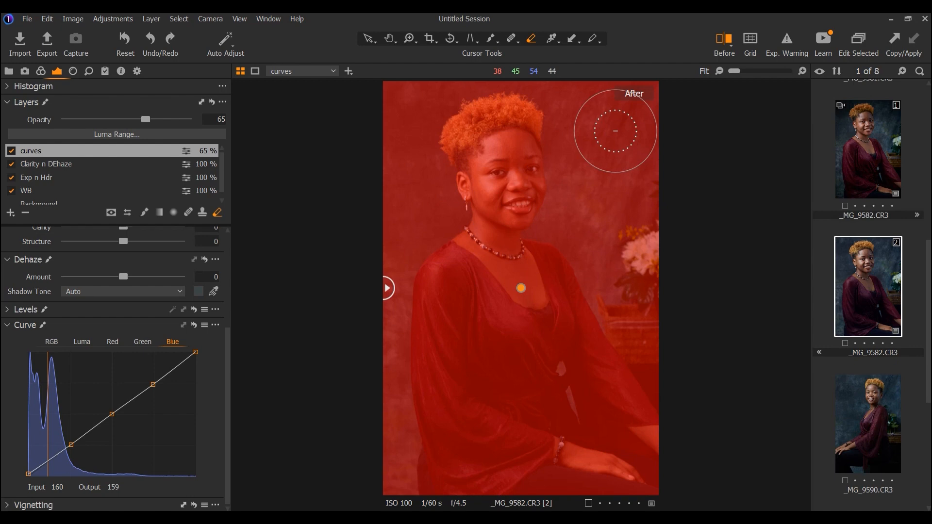
pyautogui.click(12, 179)
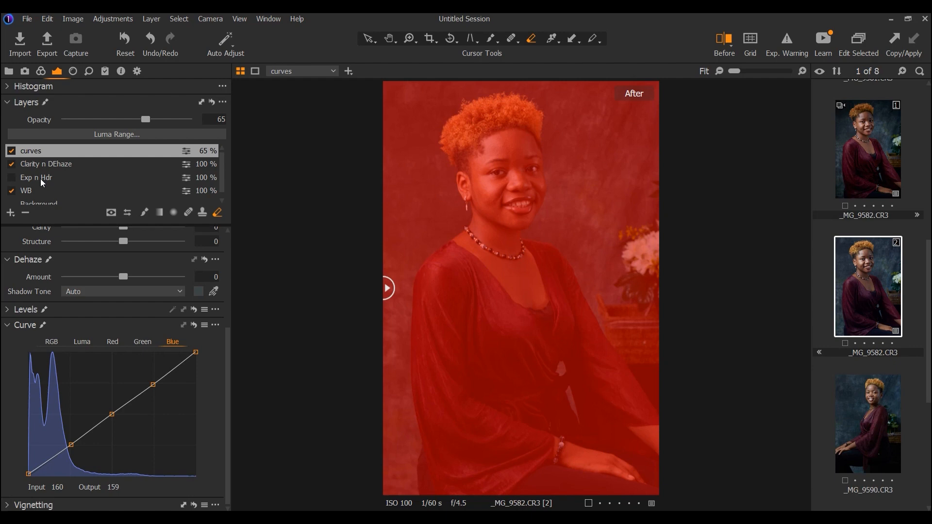
pyautogui.press('m')
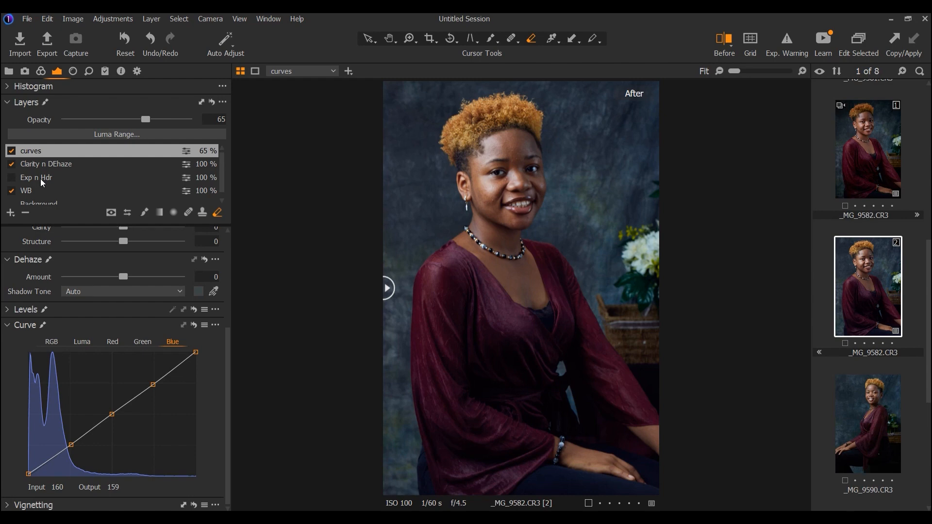
# Bring up the Color Editor's Basic color ranges and turn the Exp n Hdr layer back on
pyautogui.click(42, 73)
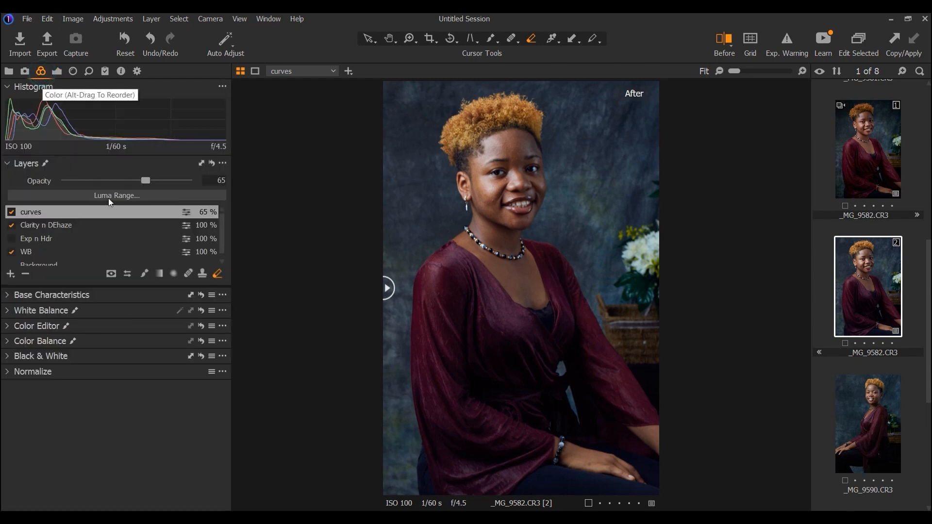
pyautogui.click(8, 327)
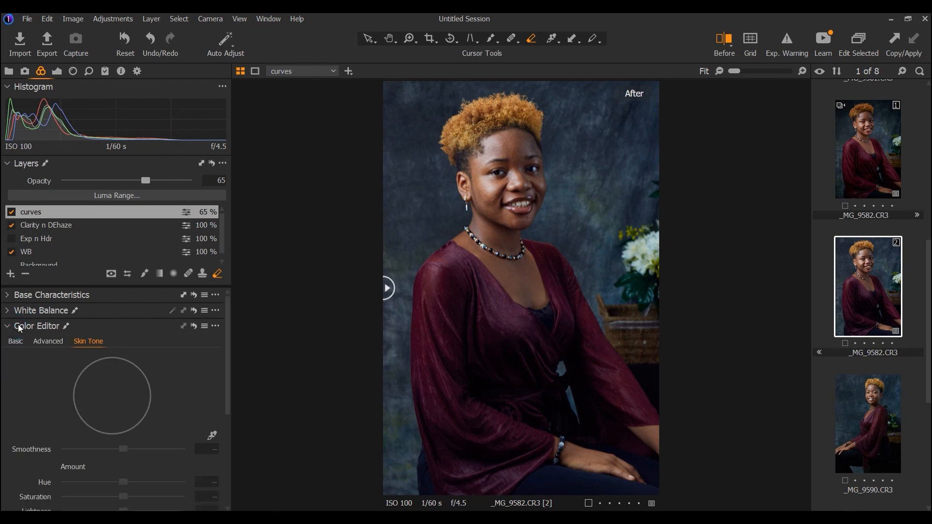
pyautogui.click(16, 342)
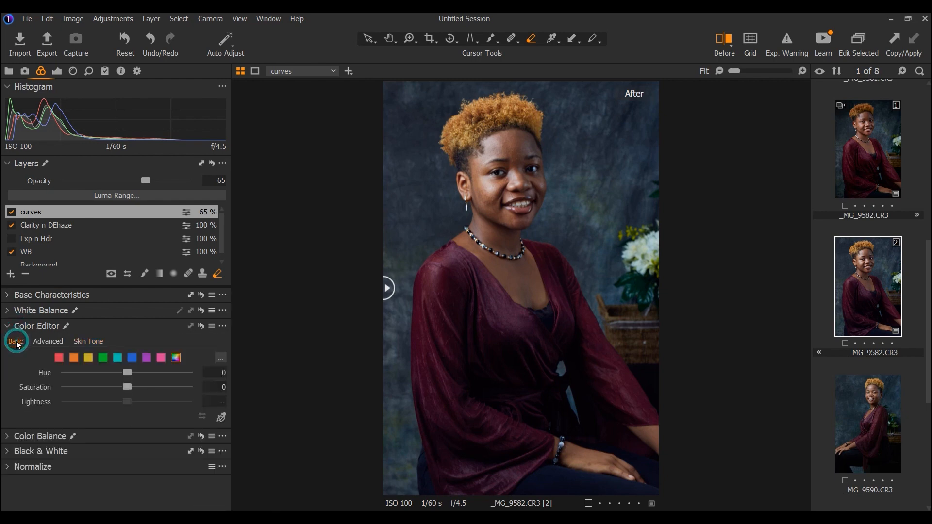
pyautogui.click(11, 239)
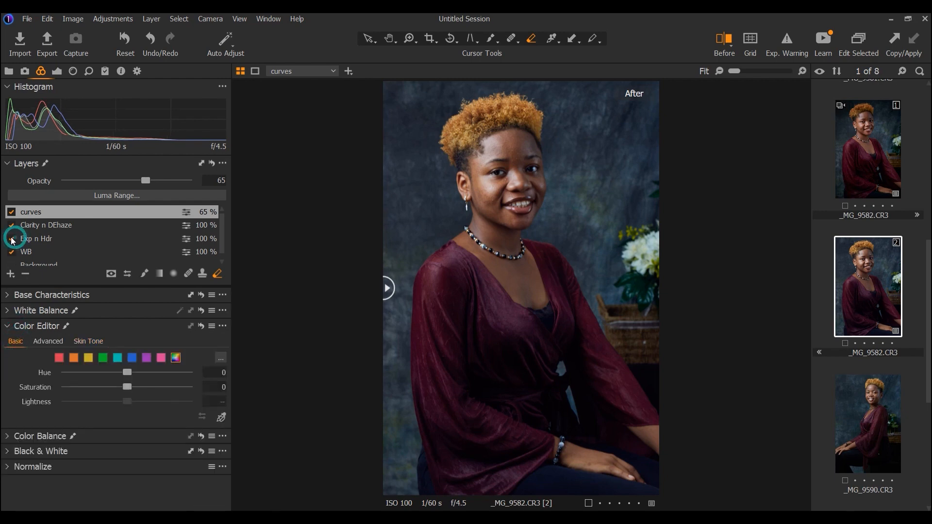
# Add a filled adjustment layer above curves and name it Color Editor
pyautogui.click(10, 274)
pyautogui.click(30, 293)
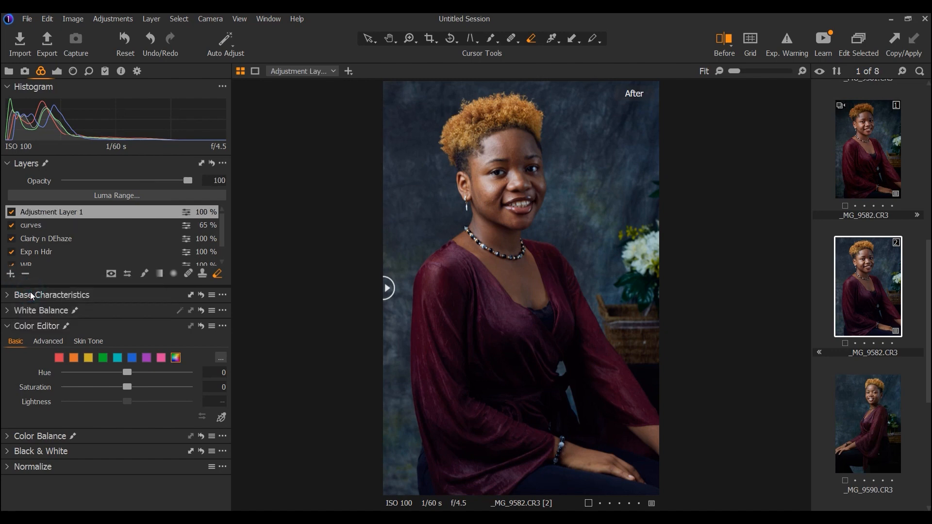
pyautogui.doubleClick(54, 212)
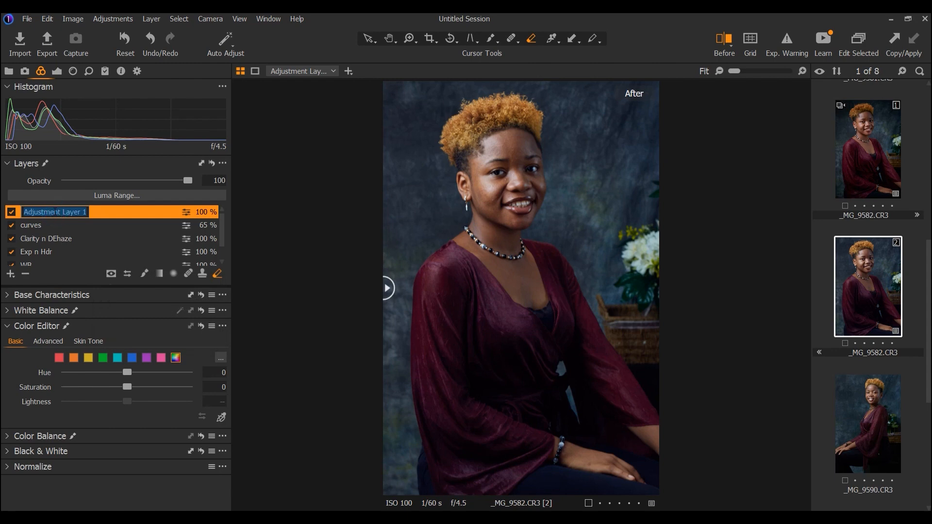
pyautogui.write('Co')
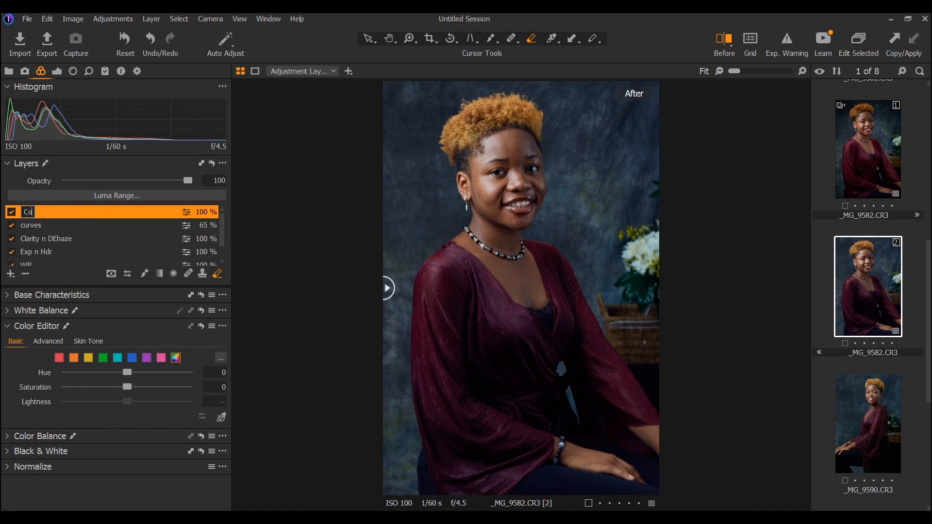
pyautogui.write('lor Edit')
pyautogui.write('o')
pyautogui.press('BackSpace')
pyautogui.write('itor')
pyautogui.press('Return')
# For the red range on the Color Editor layer, set Hue to -3.1 and fine-tune Saturation and Lightness
pyautogui.click(64, 358)
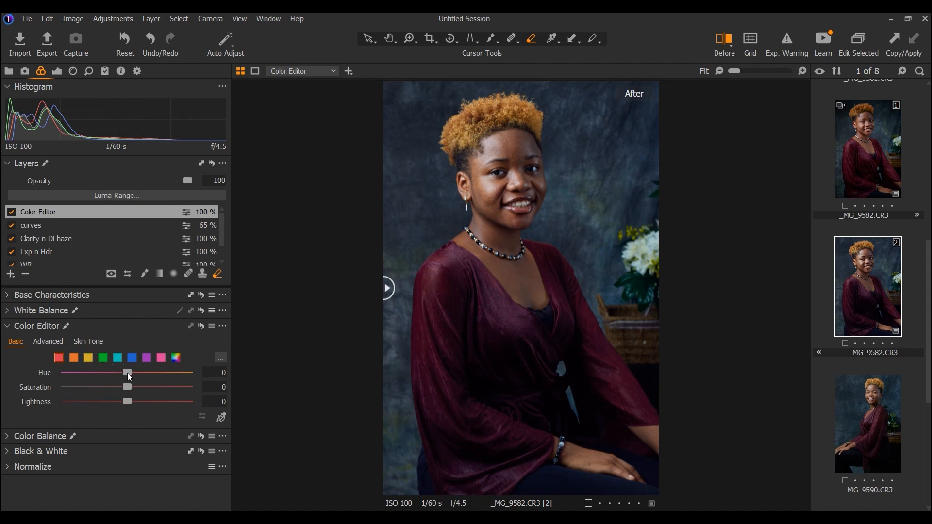
pyautogui.moveTo(127, 372); pyautogui.dragTo(152, 347)
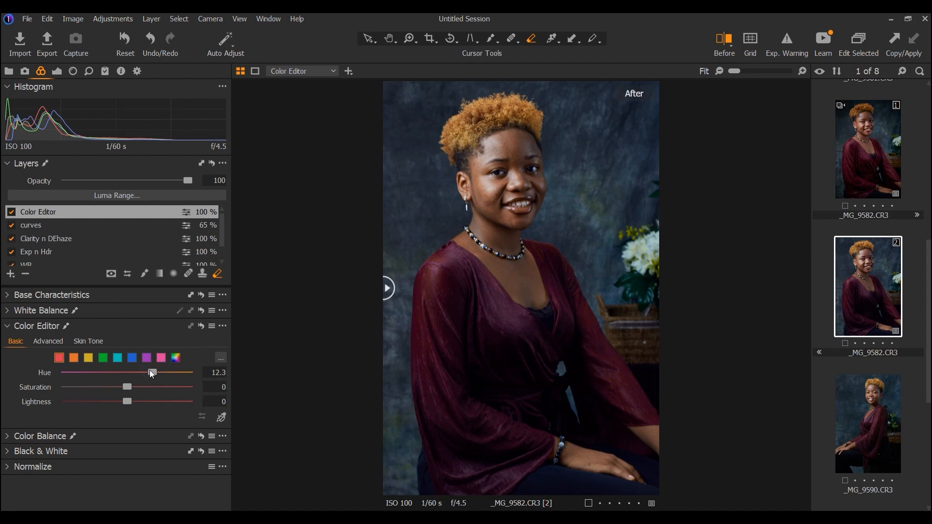
pyautogui.doubleClick(150, 370)
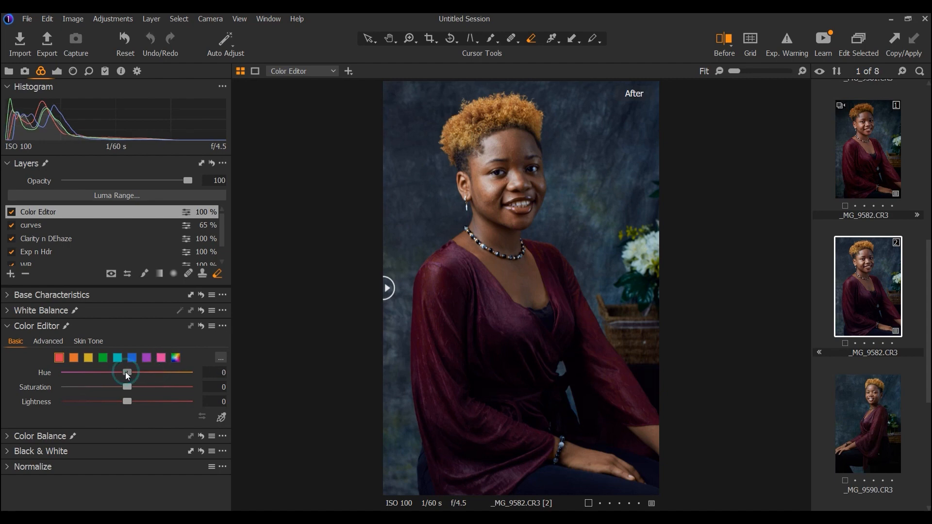
pyautogui.moveTo(125, 372); pyautogui.dragTo(121, 374)
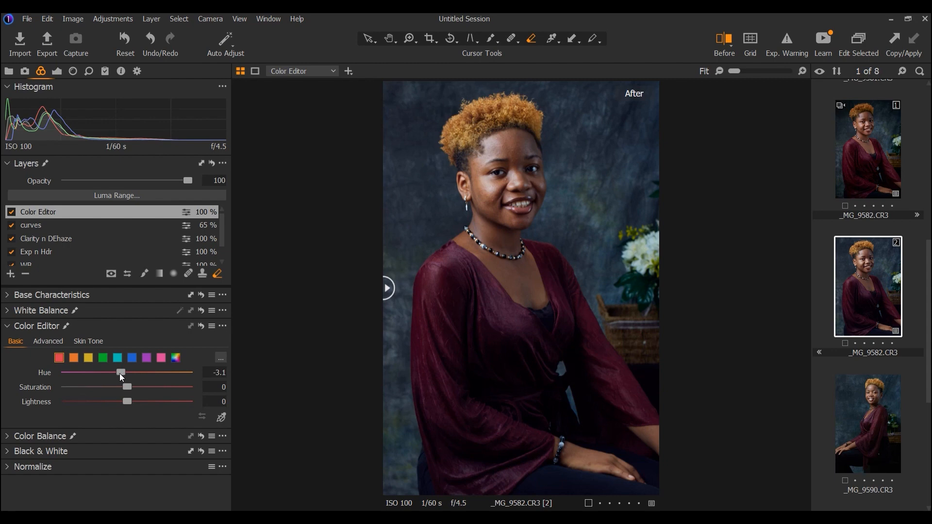
pyautogui.moveTo(125, 388); pyautogui.dragTo(127, 388)
pyautogui.moveTo(128, 402)
pyautogui.mouseDown()
pyautogui.moveTo(120, 401)
pyautogui.moveTo(148, 401)
pyautogui.moveTo(125, 401)
pyautogui.mouseUp()
# For the orange range, set Hue to -3.6, Saturation to 6.3 and Lightness to 3.6
pyautogui.click(73, 359)
pyautogui.moveTo(127, 373); pyautogui.dragTo(99, 372)
pyautogui.moveTo(99, 373); pyautogui.dragTo(120, 367)
pyautogui.moveTo(129, 388); pyautogui.dragTo(133, 388)
pyautogui.moveTo(127, 400); pyautogui.dragTo(171, 404)
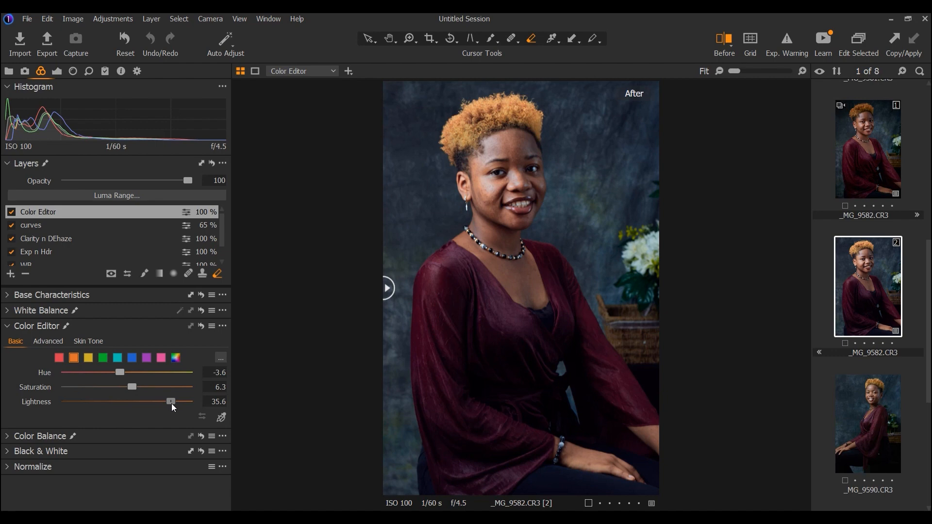
pyautogui.moveTo(171, 403); pyautogui.dragTo(133, 401)
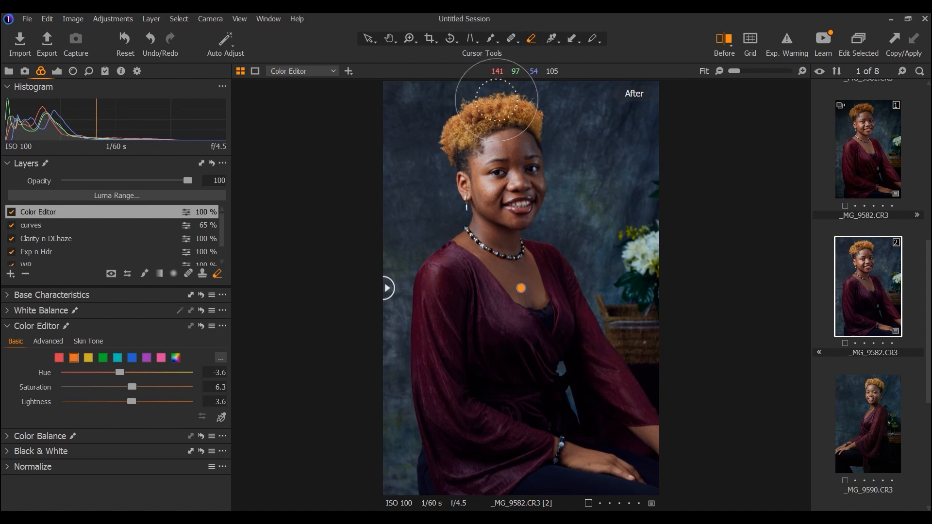
# Erase the hair from the Color Editor layer's mask and compare the portrait with and without the layer
pyautogui.press('m')
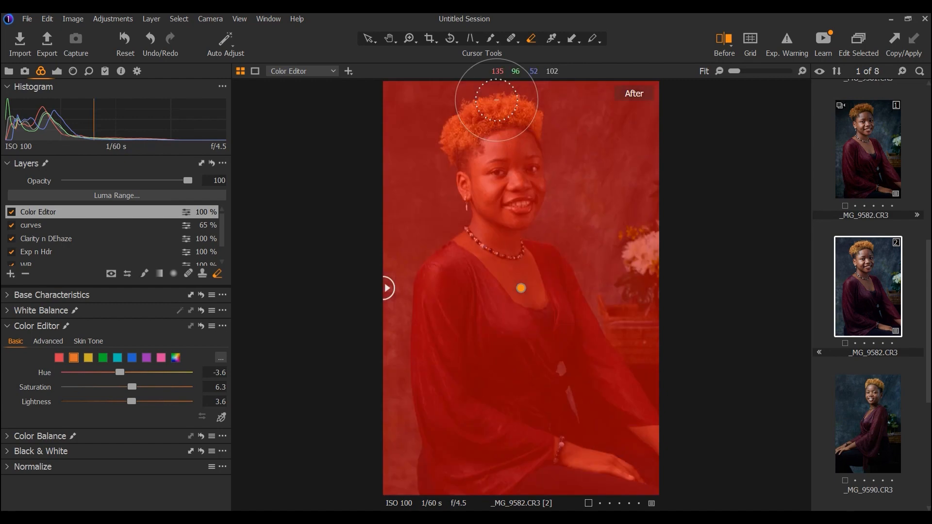
pyautogui.moveTo(497, 100)
pyautogui.mouseDown()
pyautogui.moveTo(479, 94)
pyautogui.moveTo(436, 121)
pyautogui.moveTo(443, 128)
pyautogui.moveTo(521, 107)
pyautogui.mouseUp()
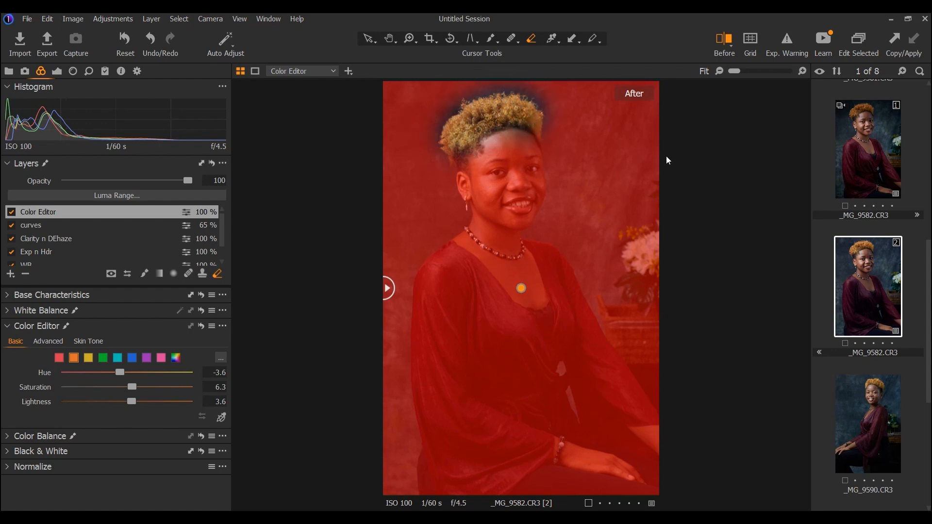
pyautogui.press('m')
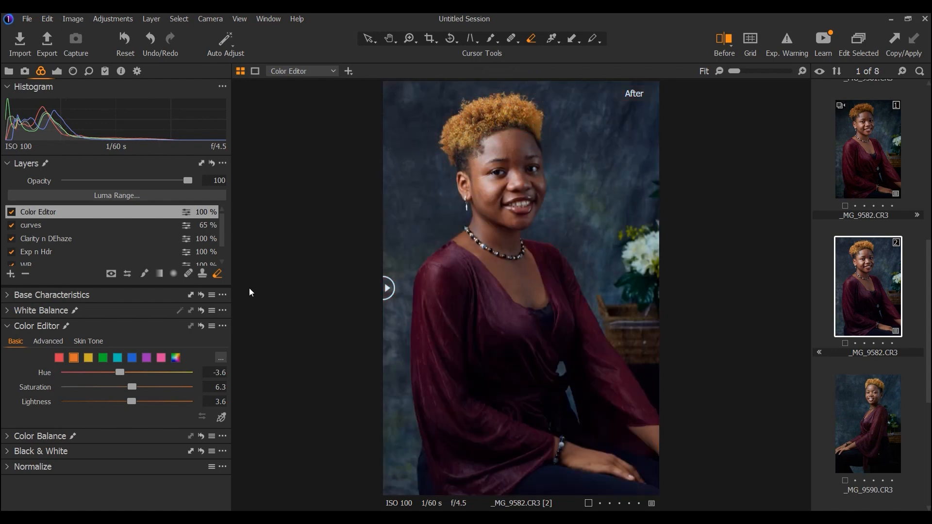
pyautogui.moveTo(387, 288); pyautogui.dragTo(266, 331)
pyautogui.click(10, 217)
pyautogui.click(10, 217)
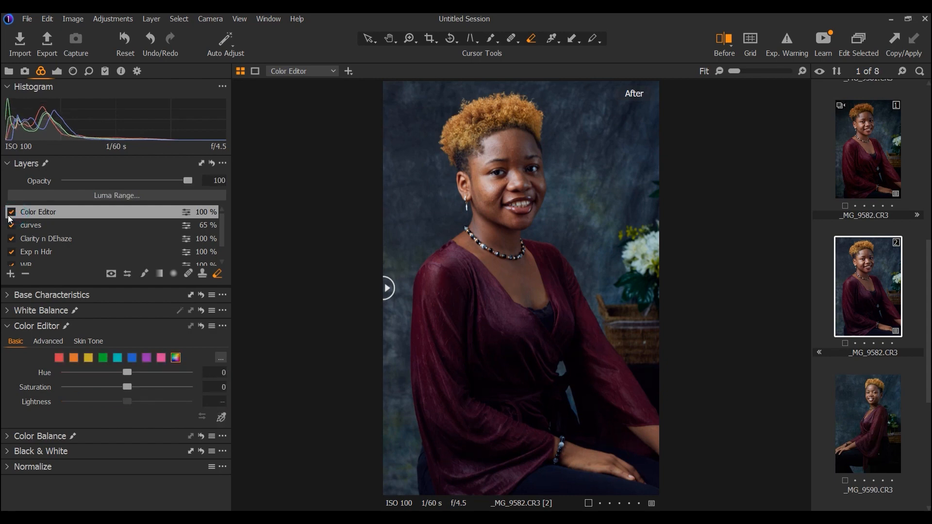
pyautogui.click(10, 216)
pyautogui.click(10, 217)
# For the pink range on the Color Editor layer, set Hue to 7.8, Saturation to 15.2 and Lightness to 9.5
pyautogui.click(162, 360)
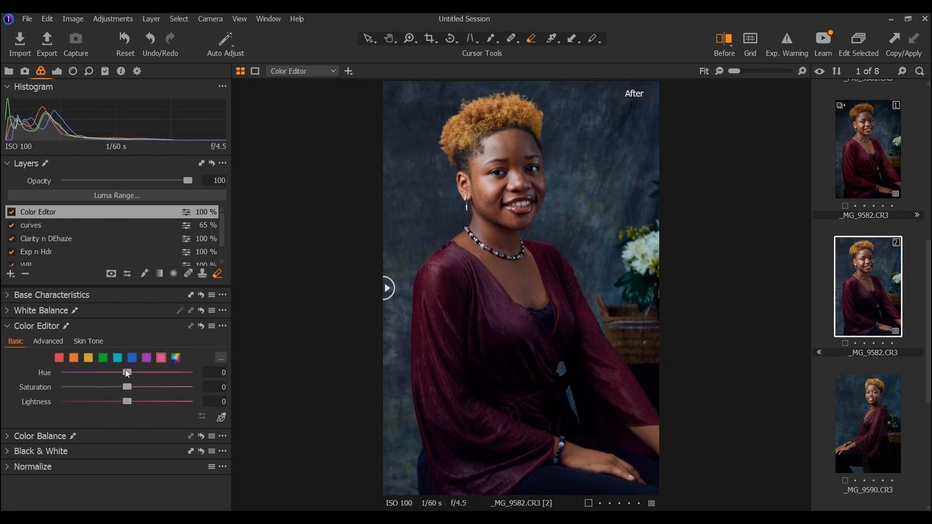
pyautogui.moveTo(126, 371); pyautogui.dragTo(191, 372)
pyautogui.moveTo(94, 390); pyautogui.dragTo(139, 387)
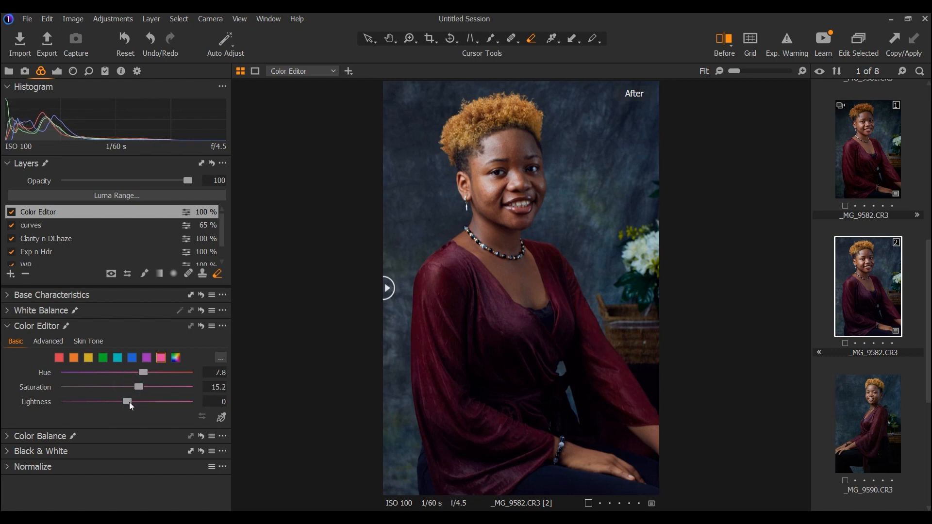
pyautogui.moveTo(130, 402); pyautogui.dragTo(141, 402)
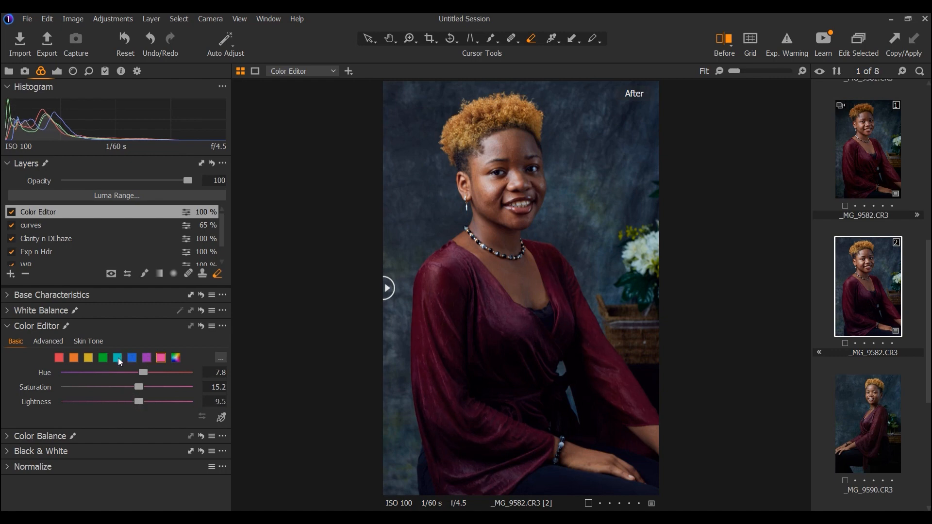
# For the blue range, try Hue and Saturation shifts, reset both to 0, and set Lightness to -16.6
pyautogui.click(132, 359)
pyautogui.moveTo(124, 374); pyautogui.dragTo(41, 377)
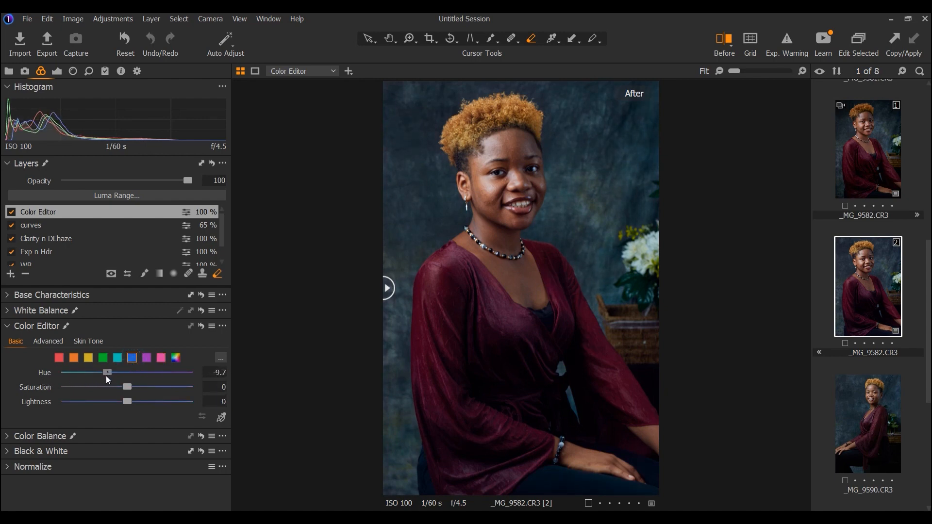
pyautogui.doubleClick(107, 376)
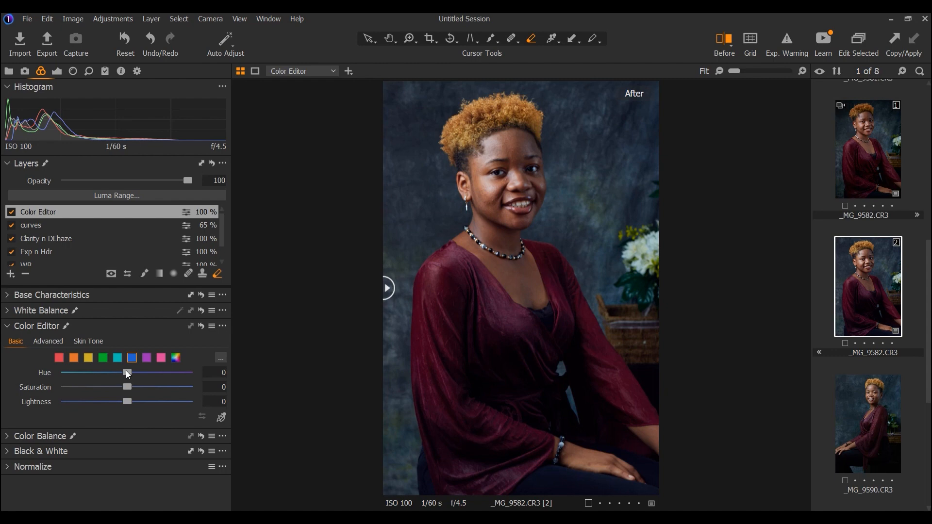
pyautogui.moveTo(126, 371); pyautogui.dragTo(147, 370)
pyautogui.doubleClick(129, 373)
pyautogui.moveTo(126, 384)
pyautogui.mouseDown()
pyautogui.moveTo(107, 386)
pyautogui.moveTo(144, 381)
pyautogui.moveTo(127, 379)
pyautogui.mouseUp()
pyautogui.doubleClick(127, 381)
pyautogui.moveTo(125, 400); pyautogui.dragTo(104, 400)
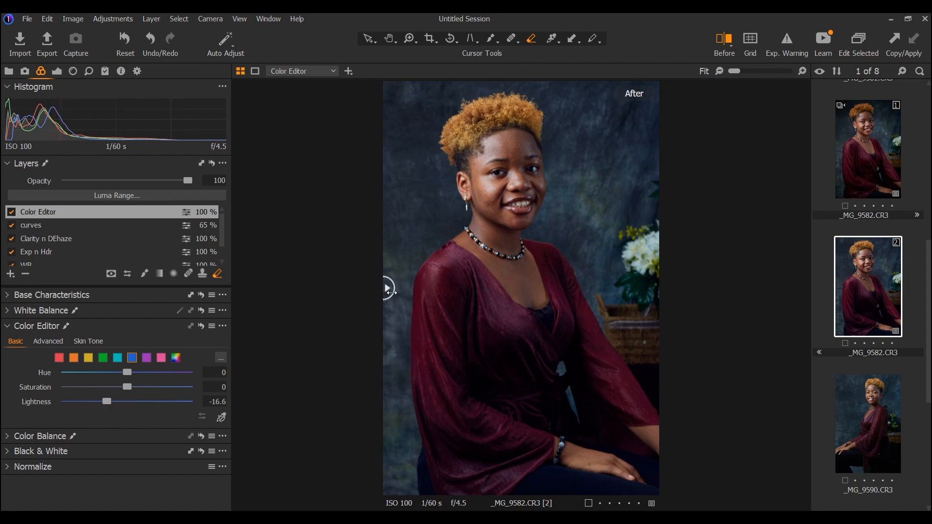
pyautogui.moveTo(395, 292); pyautogui.dragTo(344, 324)
# Add a filled adjustment layer above Color Editor, name it Color balanve, and check the curves layer's effect
pyautogui.click(10, 275)
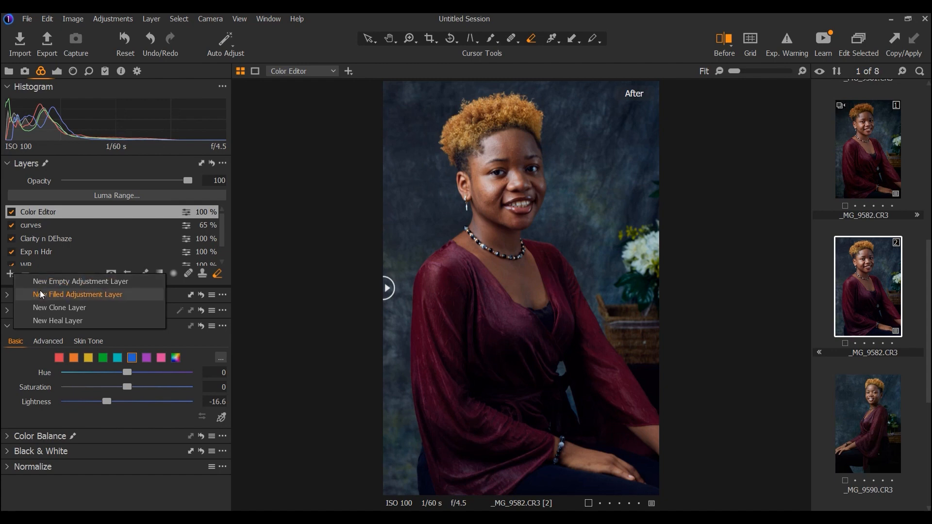
pyautogui.click(41, 293)
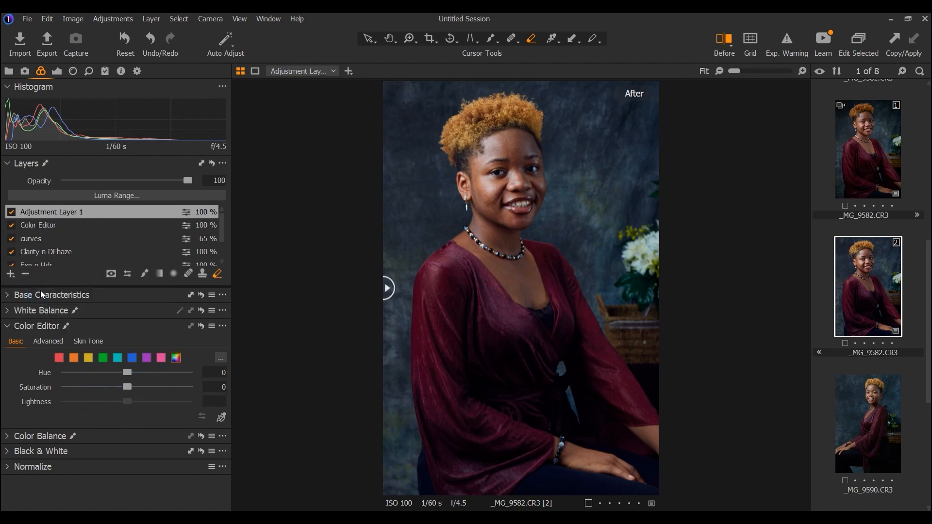
pyautogui.doubleClick(43, 212)
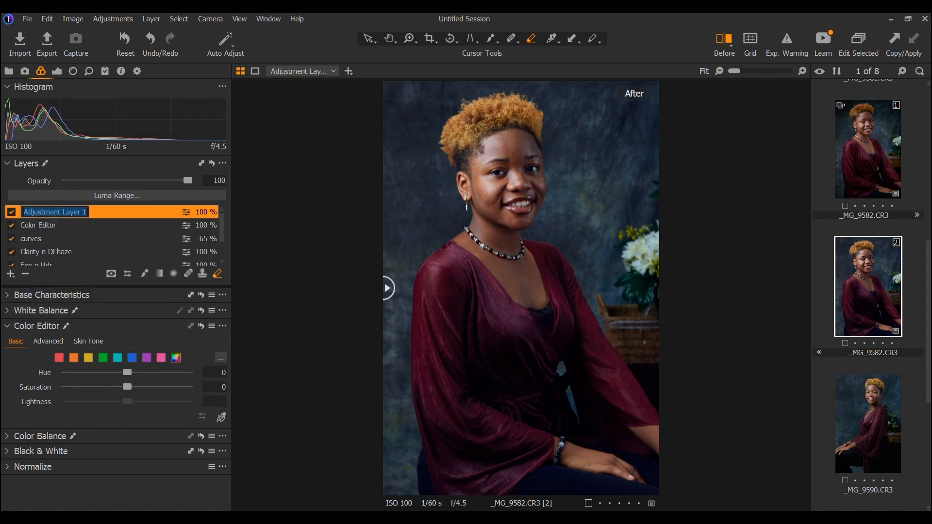
pyautogui.write('Co')
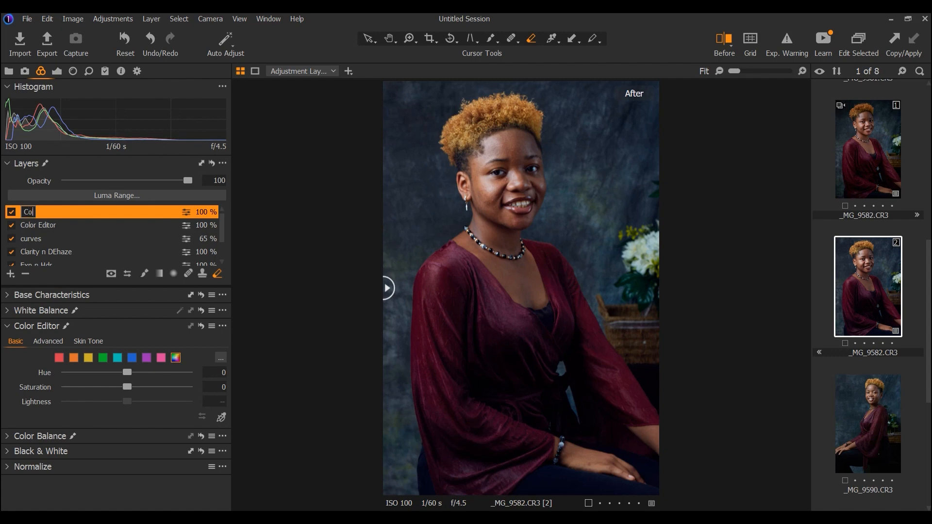
pyautogui.write('lor balanve')
pyautogui.press('Return')
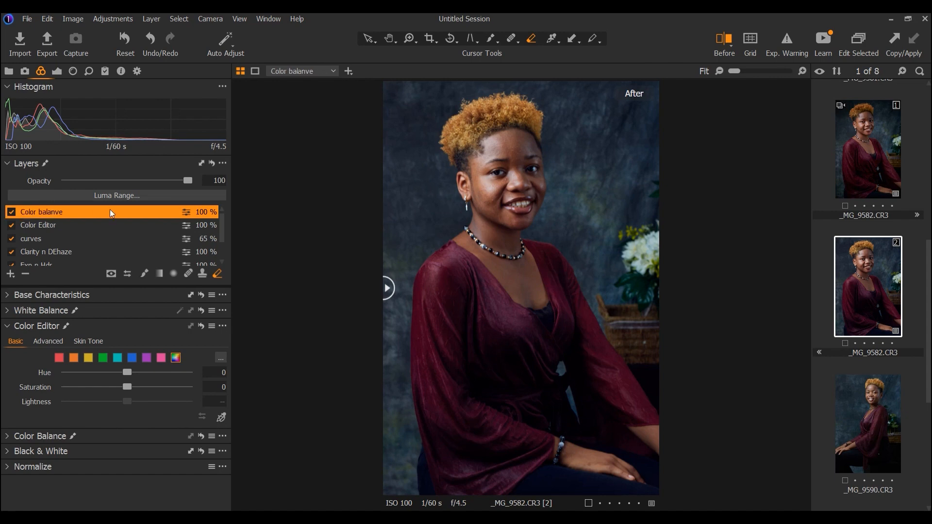
pyautogui.click(12, 241)
pyautogui.click(12, 239)
# In Color Balance, tint the Shadow wheel slightly toward red, nudge the Midtone wheel, and tint the Highlight wheel slightly toward violet-blue
pyautogui.click(8, 438)
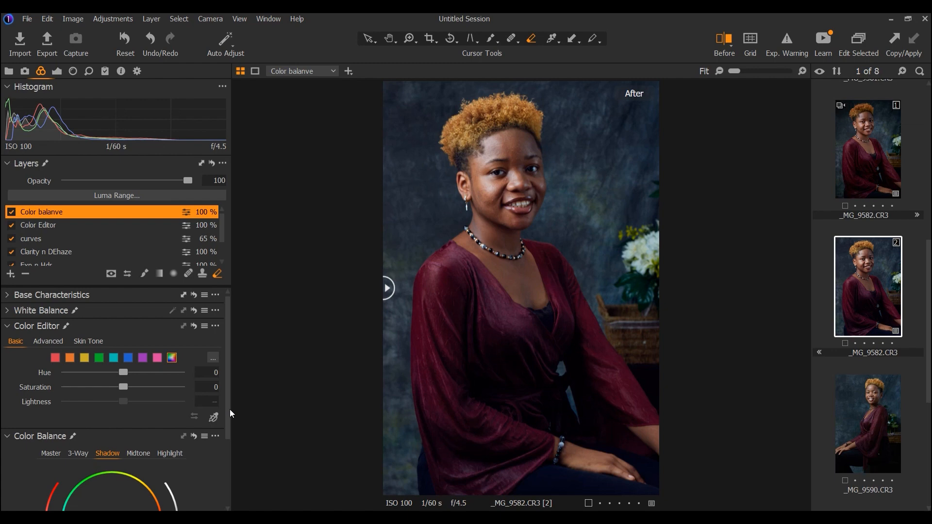
pyautogui.moveTo(226, 404); pyautogui.dragTo(227, 462)
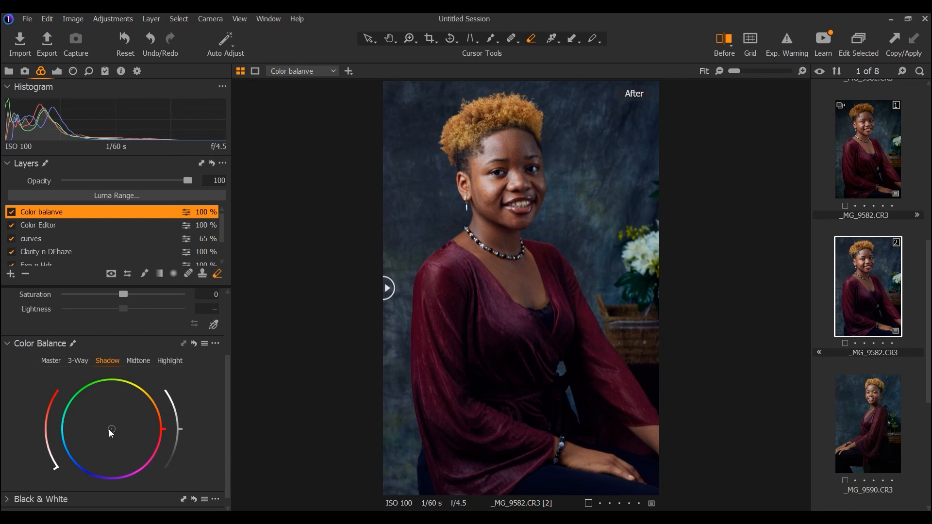
pyautogui.moveTo(111, 429); pyautogui.dragTo(115, 430)
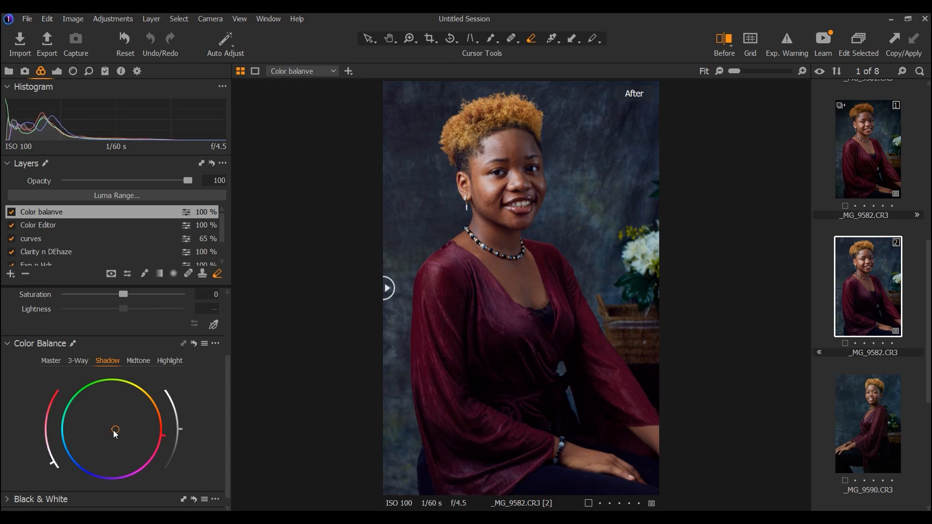
pyautogui.click(140, 364)
pyautogui.moveTo(113, 430); pyautogui.dragTo(113, 427)
pyautogui.click(176, 361)
pyautogui.click(112, 427)
pyautogui.moveTo(112, 428); pyautogui.dragTo(111, 428)
# Compare the portrait with and without the Color balanve layer and set the layer's opacity to 50
pyautogui.click(11, 213)
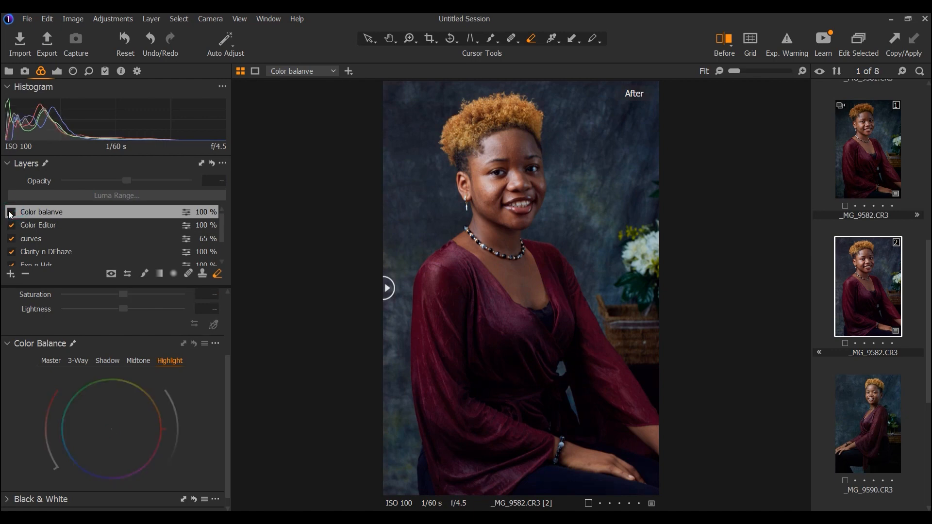
pyautogui.click(11, 213)
pyautogui.click(11, 212)
pyautogui.click(11, 213)
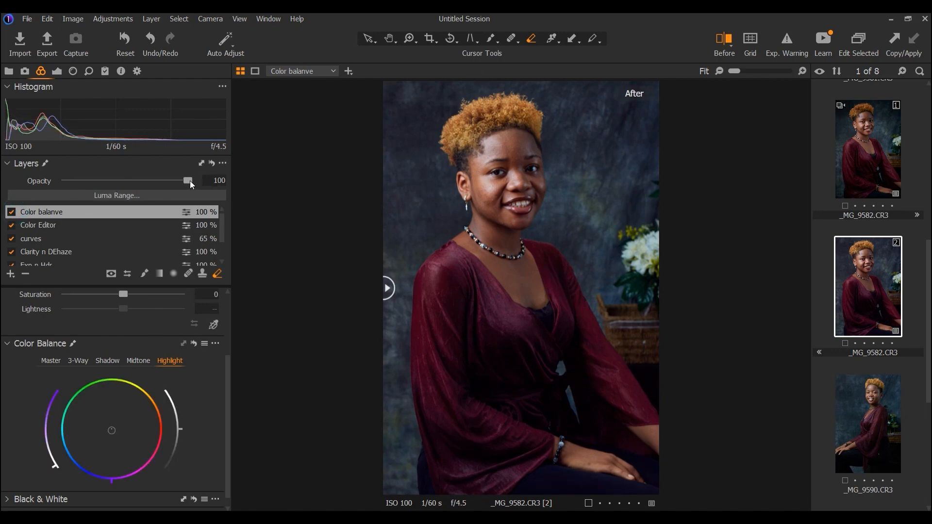
pyautogui.moveTo(189, 181); pyautogui.dragTo(128, 183)
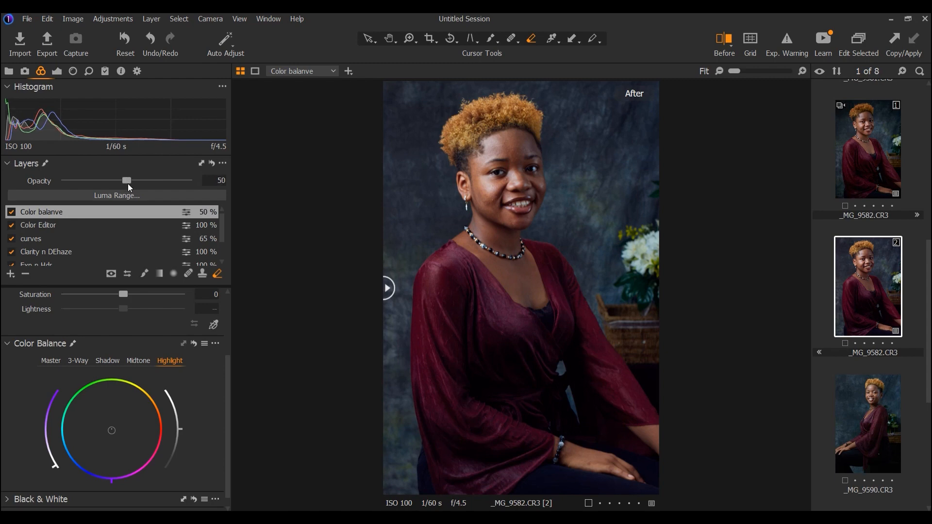
pyautogui.click(12, 213)
pyautogui.click(12, 213)
pyautogui.moveTo(386, 288); pyautogui.dragTo(264, 285)
# Add a filled adjustment layer above Color balanve and name it vignette
pyautogui.click(11, 274)
pyautogui.click(46, 299)
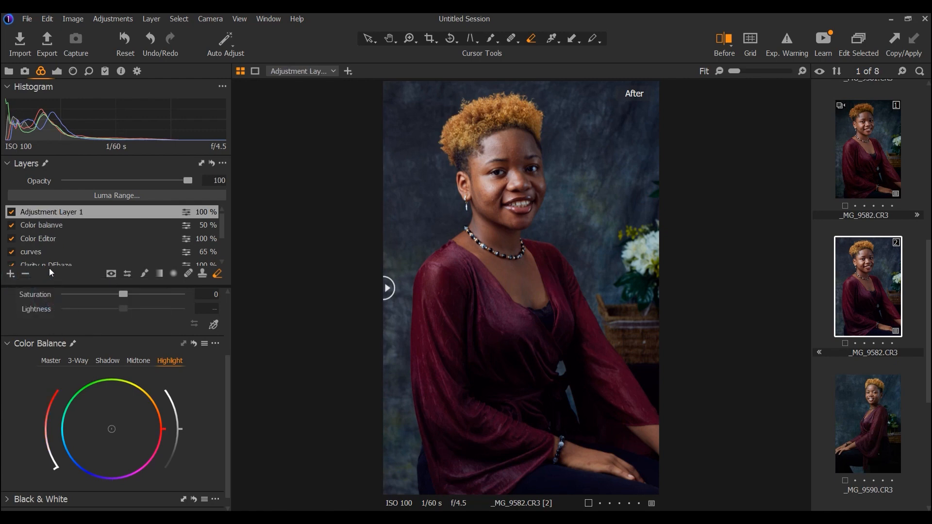
pyautogui.doubleClick(45, 211)
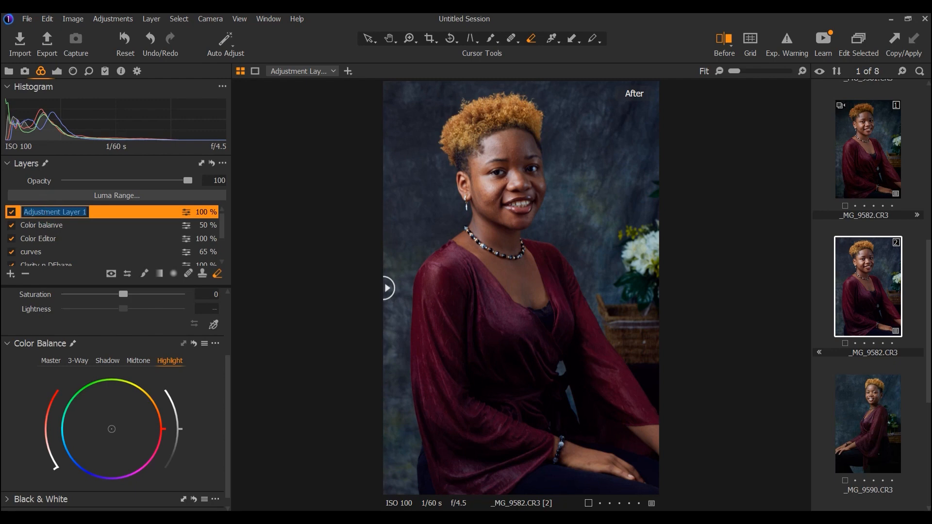
pyautogui.write('vignette')
pyautogui.press('Return')
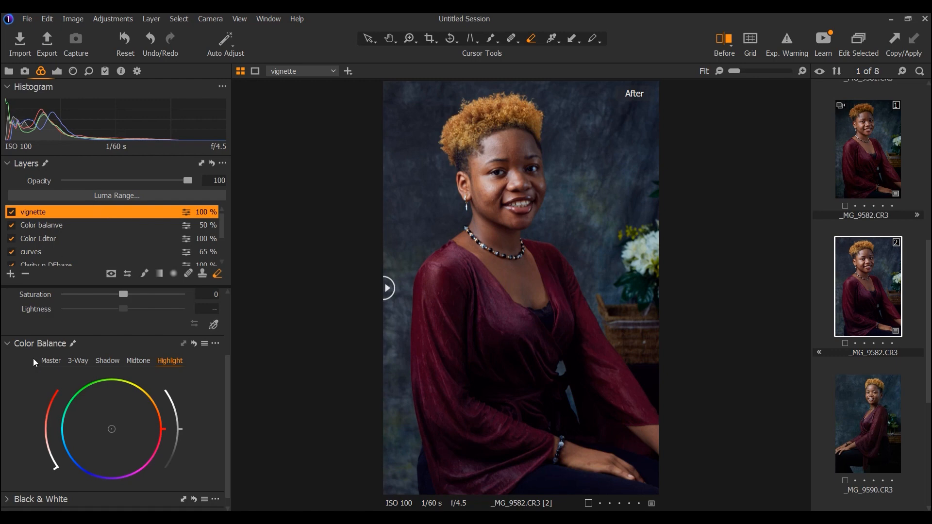
# Set the Vignetting amount to -0.95 with the Elliptic on Crop method and compare the portrait before and after
pyautogui.click(7, 344)
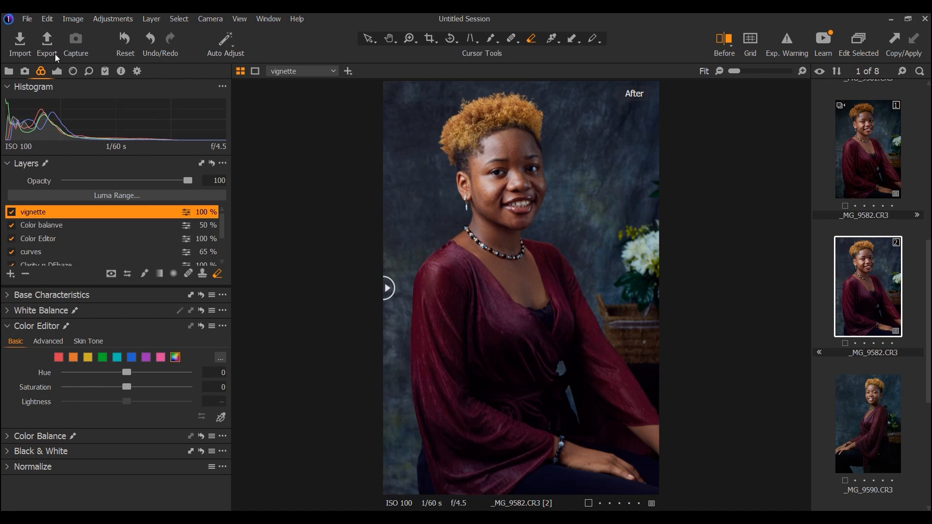
pyautogui.click(55, 71)
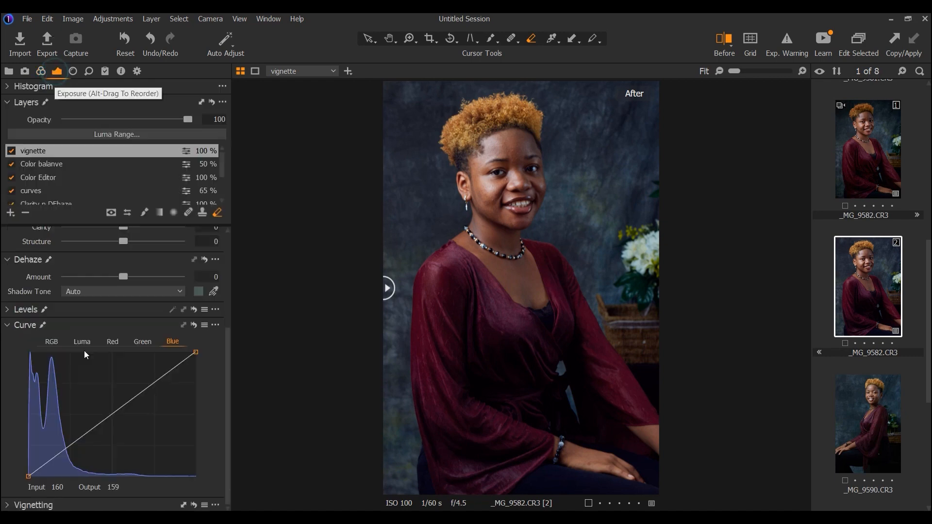
pyautogui.click(8, 325)
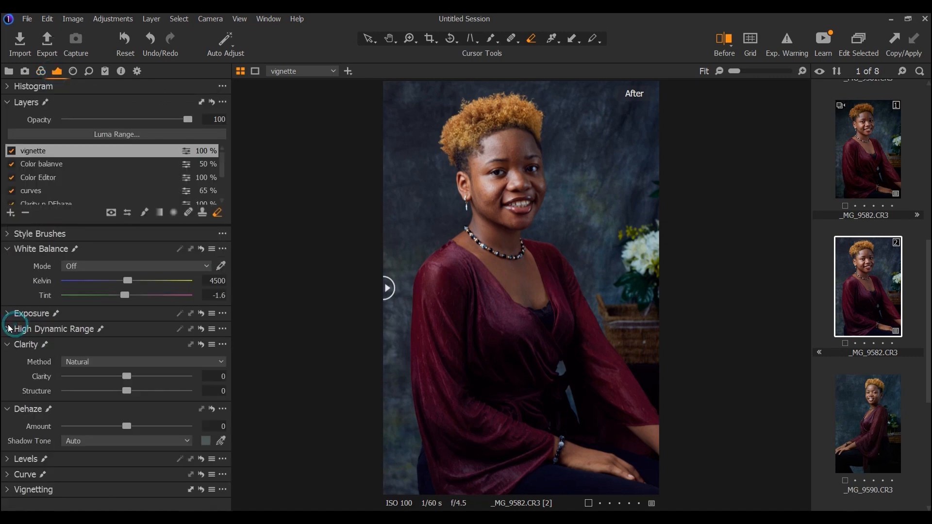
pyautogui.click(8, 491)
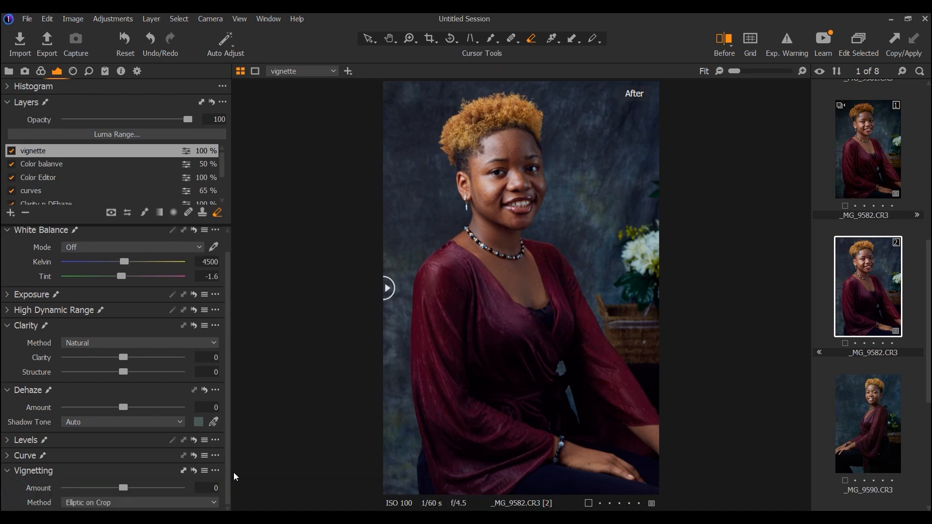
pyautogui.moveTo(123, 487); pyautogui.dragTo(110, 490)
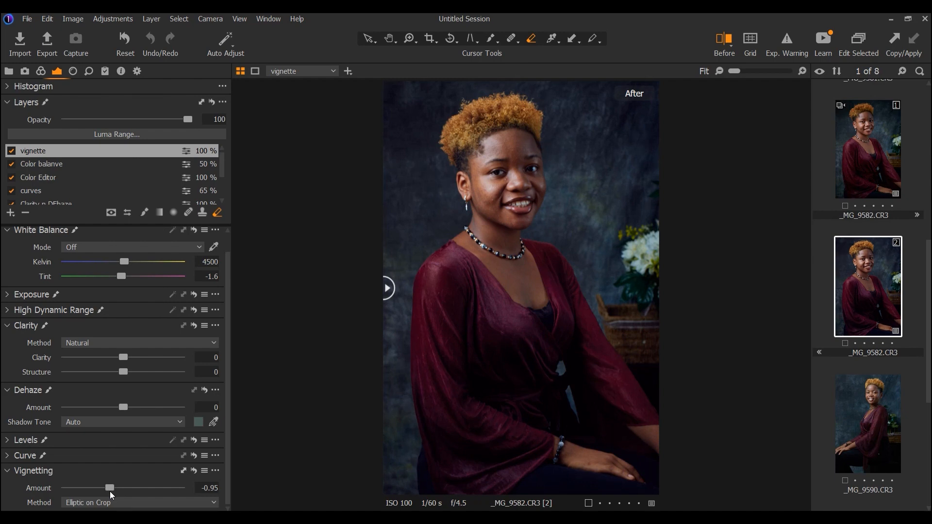
pyautogui.click(15, 155)
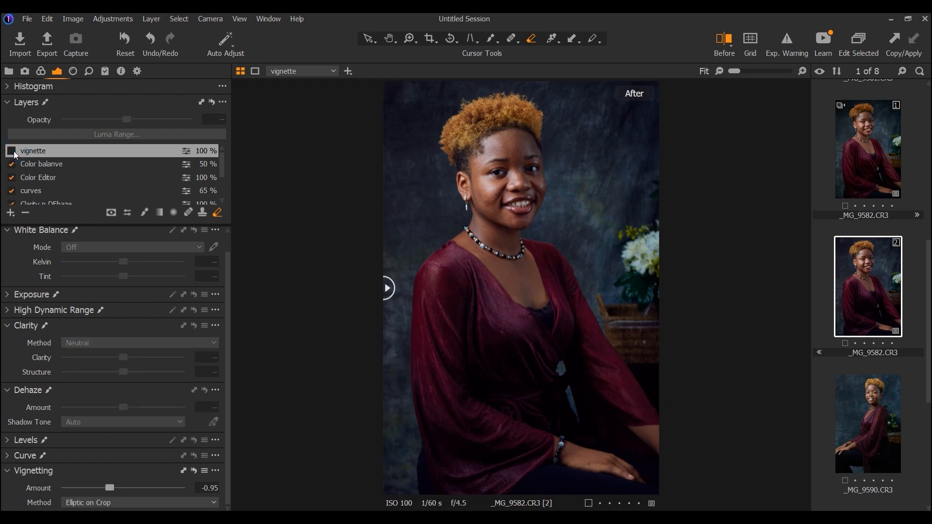
pyautogui.click(16, 154)
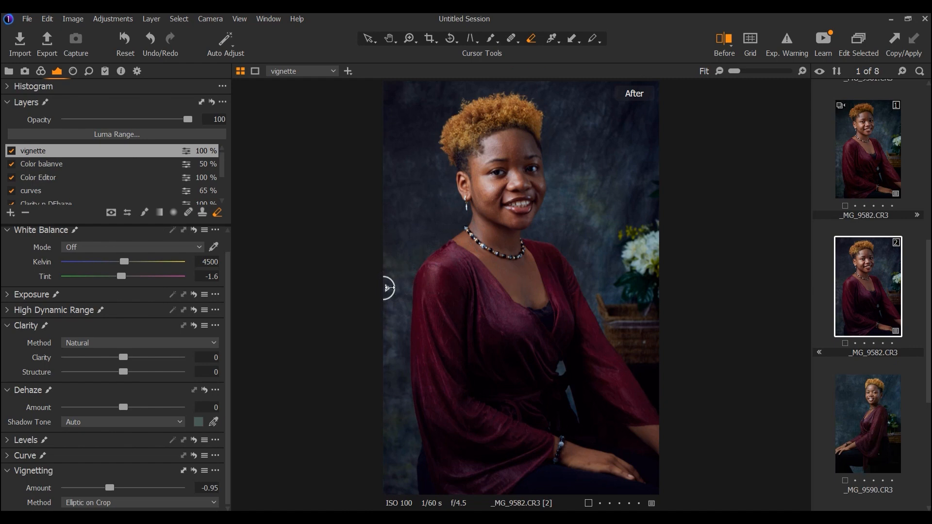
pyautogui.moveTo(388, 287); pyautogui.dragTo(217, 271)
# Send the portrait to Adobe Photoshop 2022 as an uncompressed 16-bit TIFF in Adobe RGB (1998) at 300 px/in and 100% scale
pyautogui.click(73, 18)
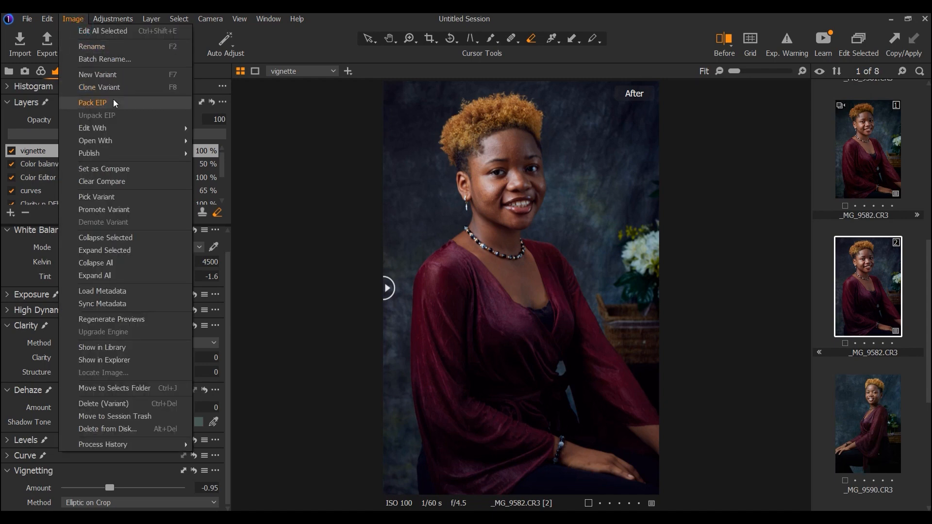
pyautogui.moveTo(122, 127)
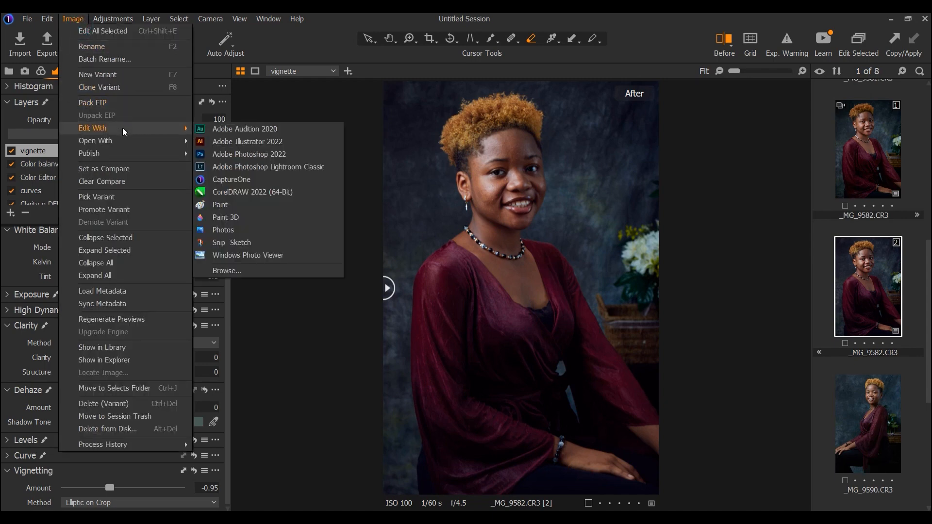
pyautogui.click(246, 154)
pyautogui.click(73, 18)
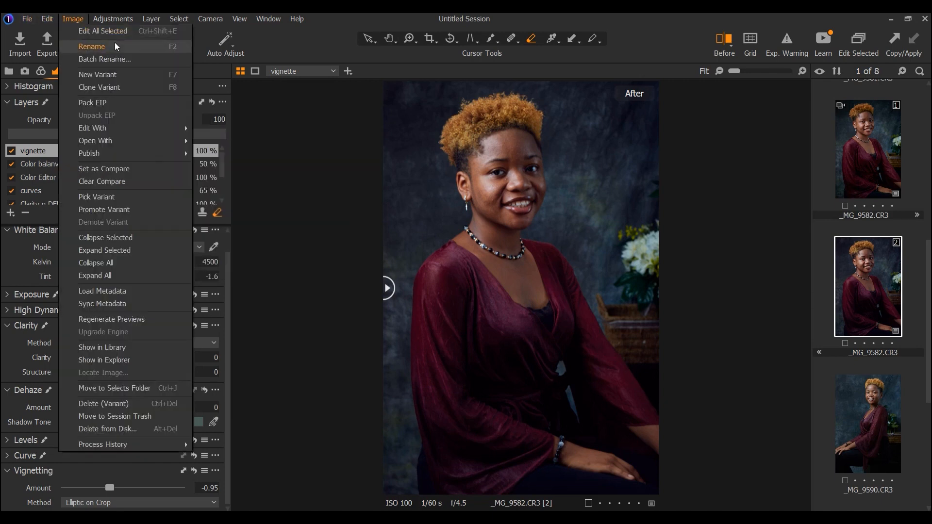
pyautogui.moveTo(165, 127)
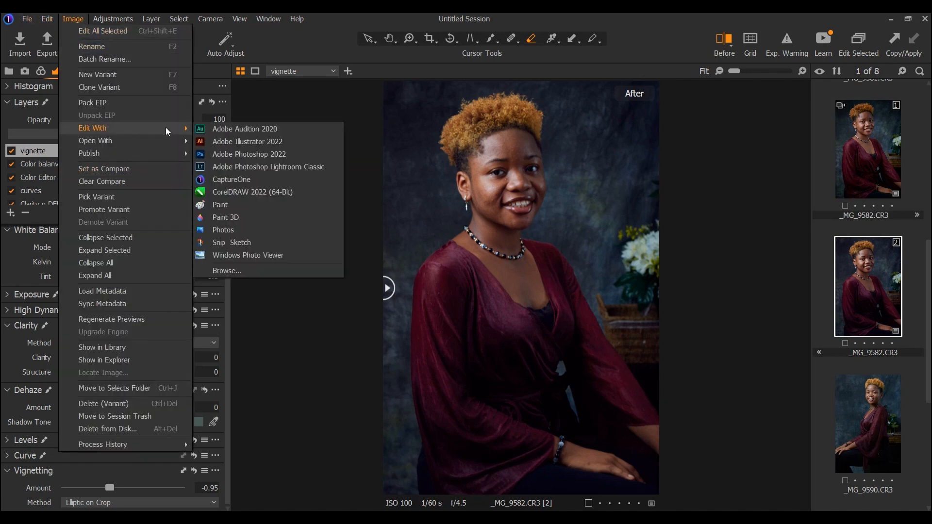
pyautogui.click(238, 155)
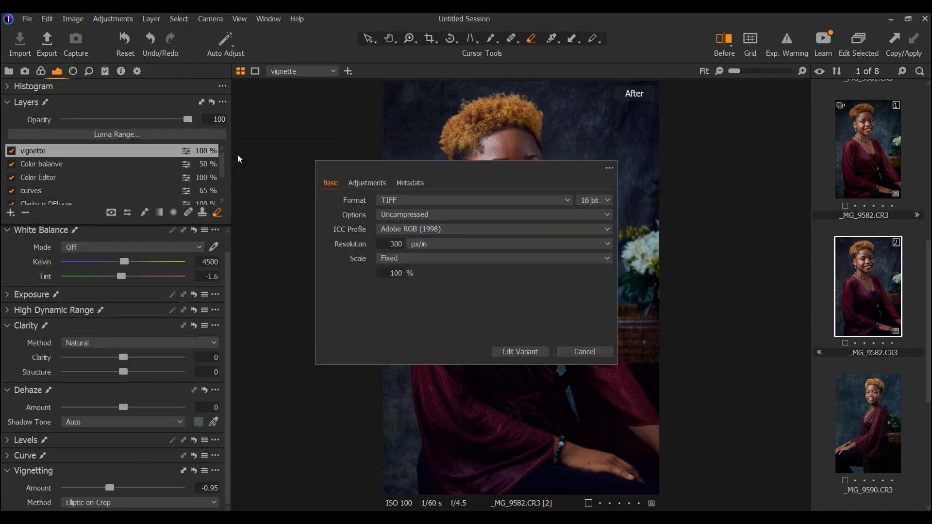
pyautogui.click(531, 353)
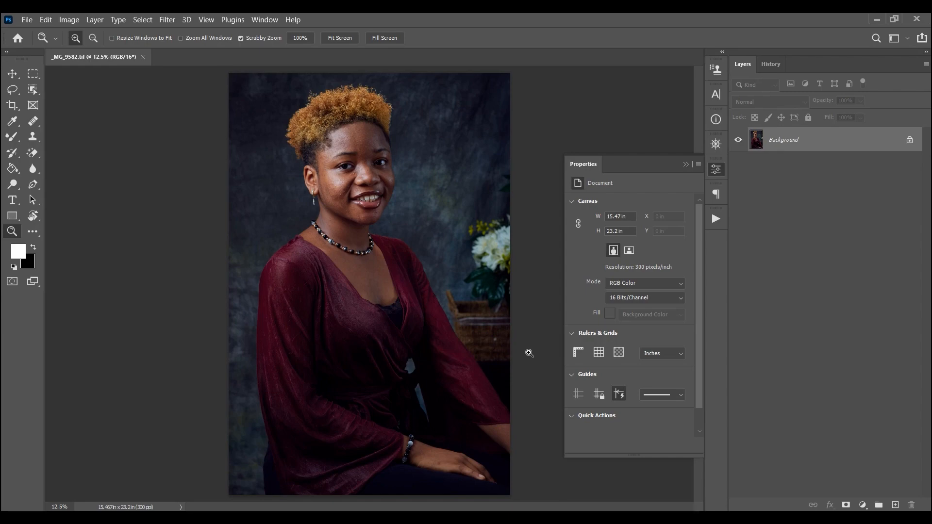
# Run the FS MED frequency separation action on the portrait with a Median radius of 5 pixels
pyautogui.moveTo(348, 138); pyautogui.dragTo(399, 202)
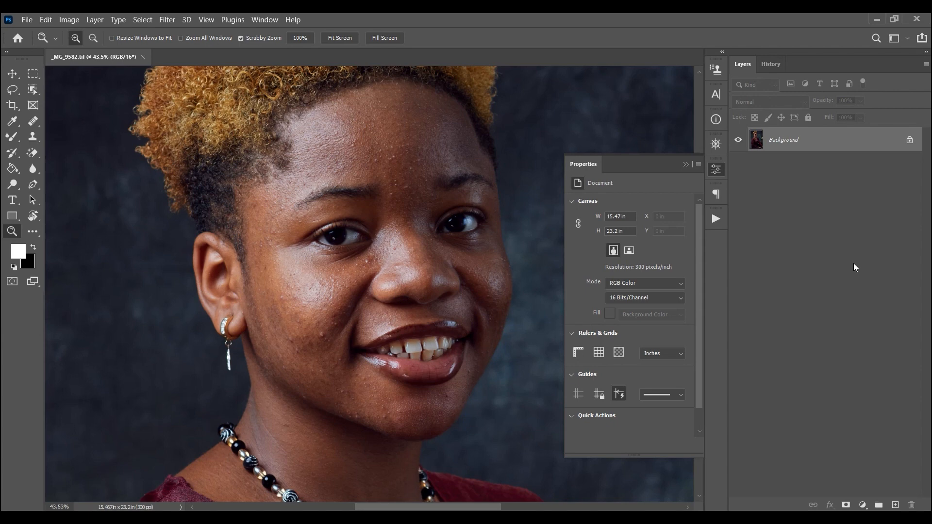
pyautogui.click(723, 221)
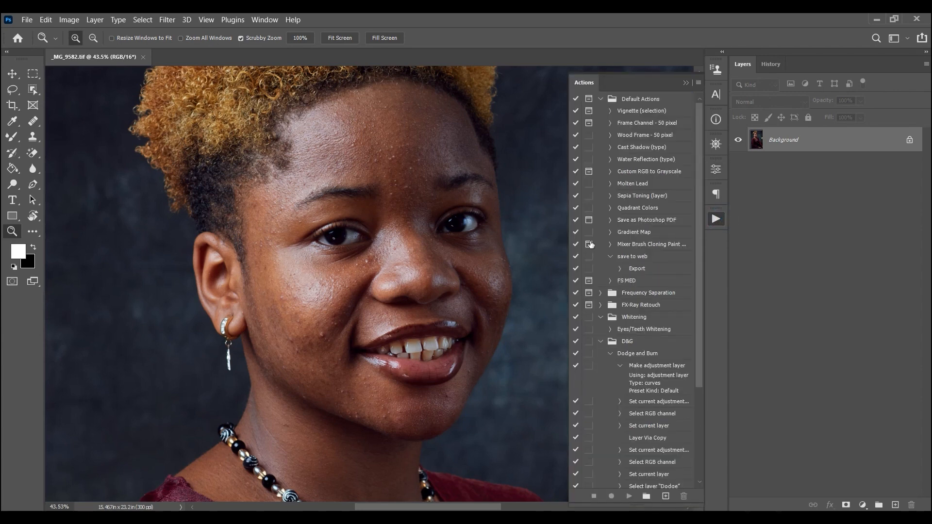
pyautogui.click(626, 280)
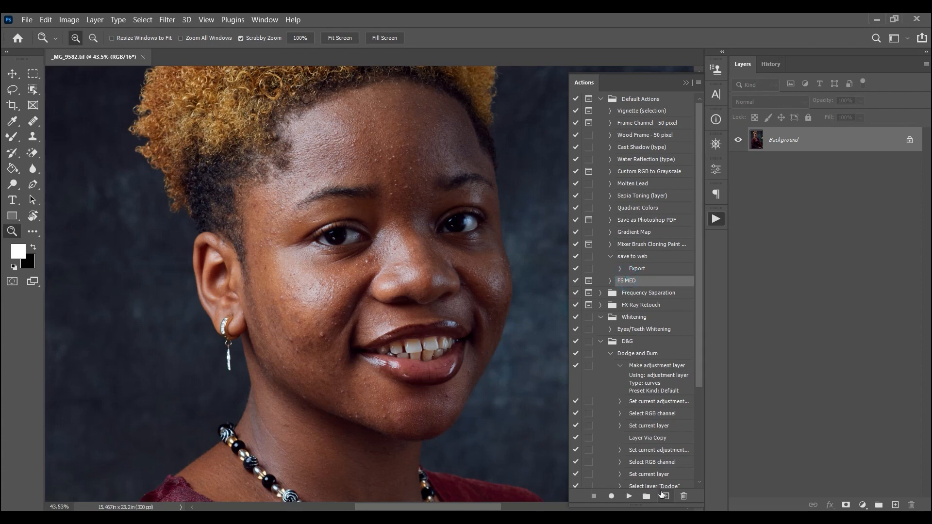
pyautogui.click(627, 497)
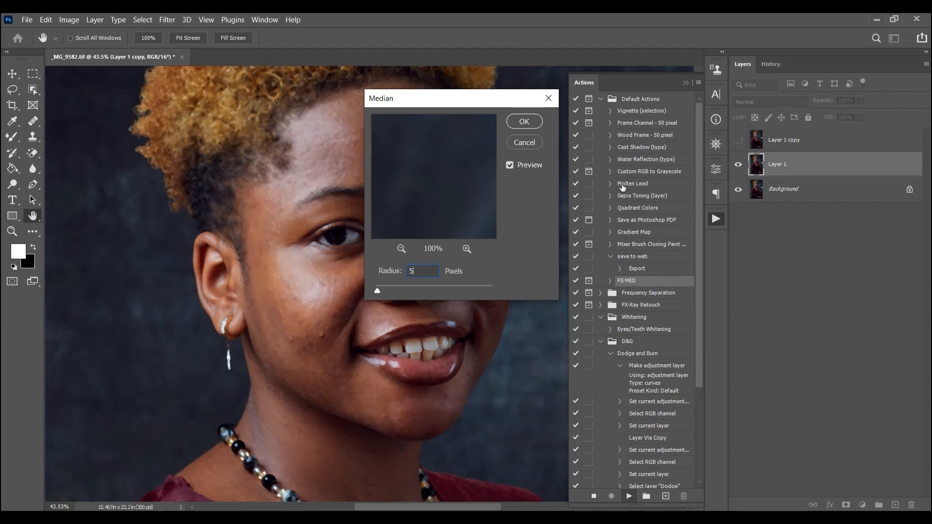
pyautogui.click(533, 122)
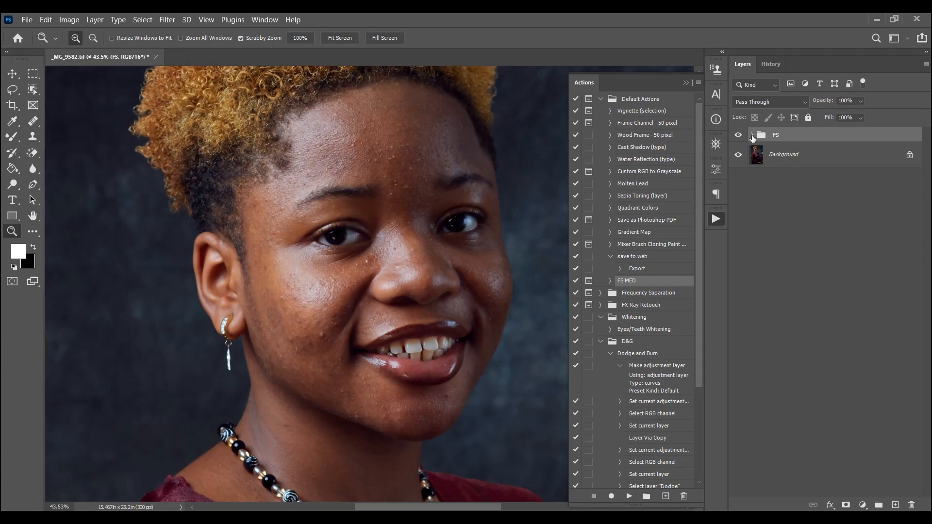
# On Layer 1 copy 3 inside the FS group, remove the spots beside the nose with the Spot Healing Brush
pyautogui.click(753, 135)
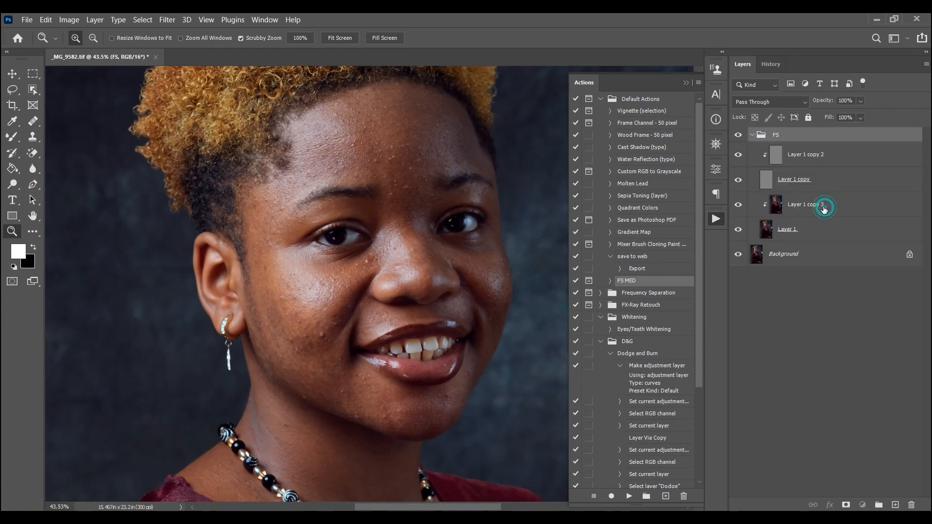
pyautogui.click(824, 208)
pyautogui.click(31, 123)
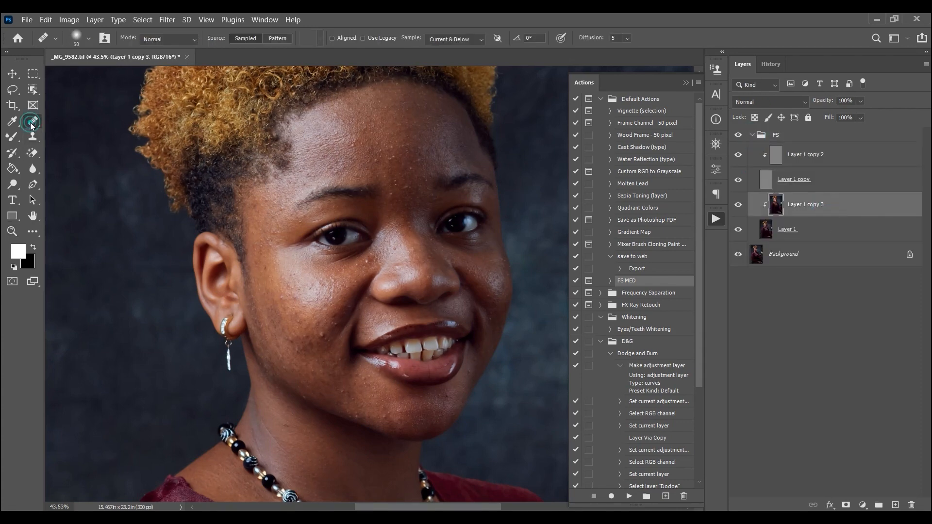
pyautogui.rightClick(31, 123)
pyautogui.click(67, 124)
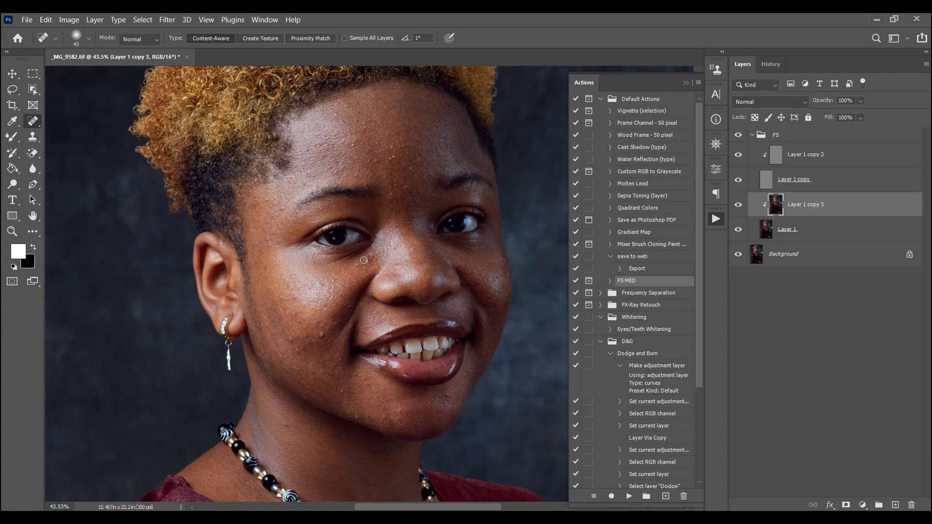
pyautogui.click(372, 255)
pyautogui.click(355, 262)
# On the texture layer Layer 1 copy 2, heal the spots on the forehead and cheek
pyautogui.click(819, 152)
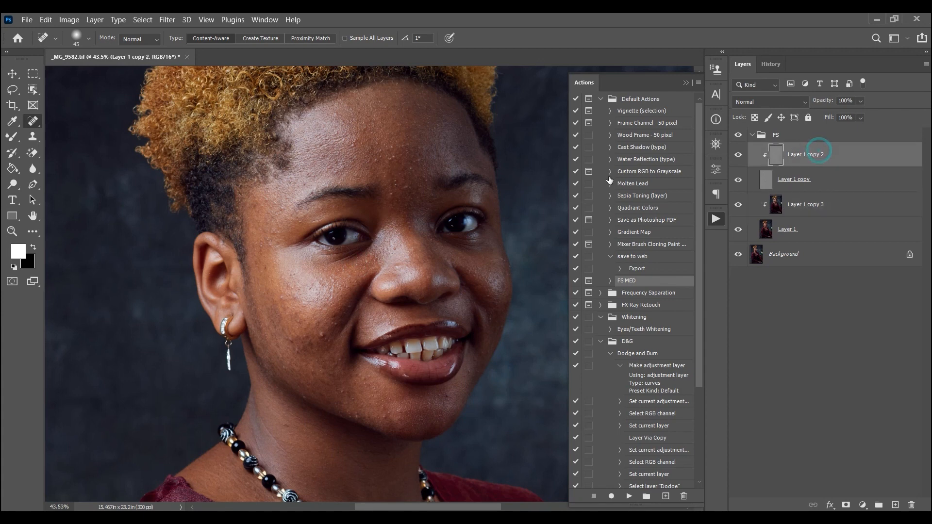
pyautogui.click(395, 157)
pyautogui.click(391, 145)
pyautogui.click(355, 140)
pyautogui.click(324, 335)
# On Layer 1 copy 3, heal the remaining blemishes across the cheek, temple, jaw, chin, forehead and neck
pyautogui.click(799, 201)
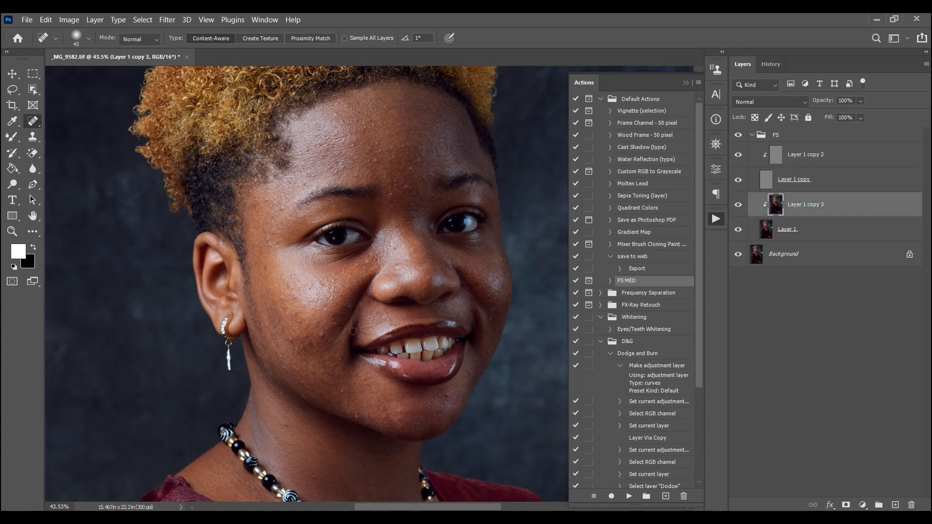
pyautogui.click(318, 336)
pyautogui.click(321, 332)
pyautogui.click(351, 307)
pyautogui.click(281, 302)
pyautogui.click(257, 251)
pyautogui.click(272, 248)
pyautogui.click(272, 233)
pyautogui.click(282, 208)
pyautogui.click(294, 350)
pyautogui.moveTo(287, 369); pyautogui.dragTo(277, 348)
pyautogui.click(299, 392)
pyautogui.click(345, 398)
pyautogui.moveTo(364, 384)
pyautogui.mouseDown()
pyautogui.moveTo(362, 374)
pyautogui.moveTo(372, 378)
pyautogui.mouseUp()
pyautogui.click(357, 415)
pyautogui.click(385, 428)
pyautogui.click(392, 198)
pyautogui.click(398, 190)
pyautogui.click(403, 188)
pyautogui.click(412, 171)
pyautogui.click(370, 258)
pyautogui.moveTo(265, 230)
pyautogui.mouseDown()
pyautogui.moveTo(272, 253)
pyautogui.moveTo(255, 242)
pyautogui.moveTo(268, 279)
pyautogui.mouseUp()
pyautogui.moveTo(283, 424); pyautogui.dragTo(292, 428)
pyautogui.click(377, 156)
# Use the Clone Stamp on Layer 1 copy 3 to sample and retouch the skin of the cheek below the eye
pyautogui.click(33, 136)
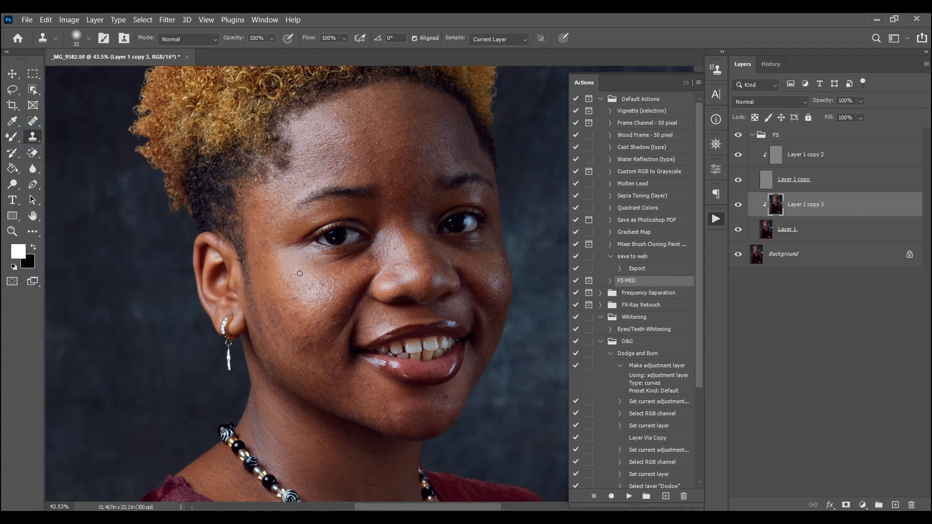
pyautogui.rightClick(299, 278)
pyautogui.click(292, 273)
pyautogui.keyDown('alt'); pyautogui.click(296, 275); pyautogui.keyUp('alt')
# Add a Curves adjustment that brightens the midtones from input 99 to output 118, and place it above the FS group
pyautogui.click(799, 136)
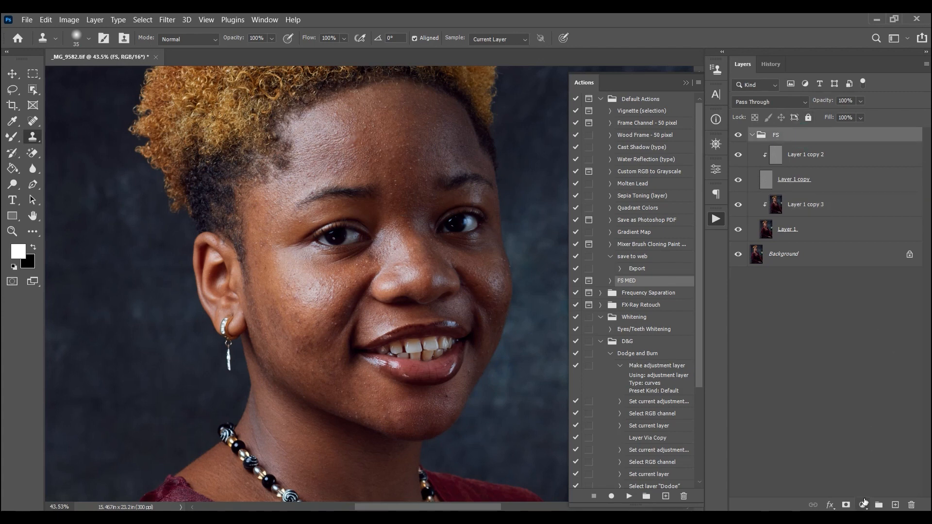
pyautogui.click(864, 505)
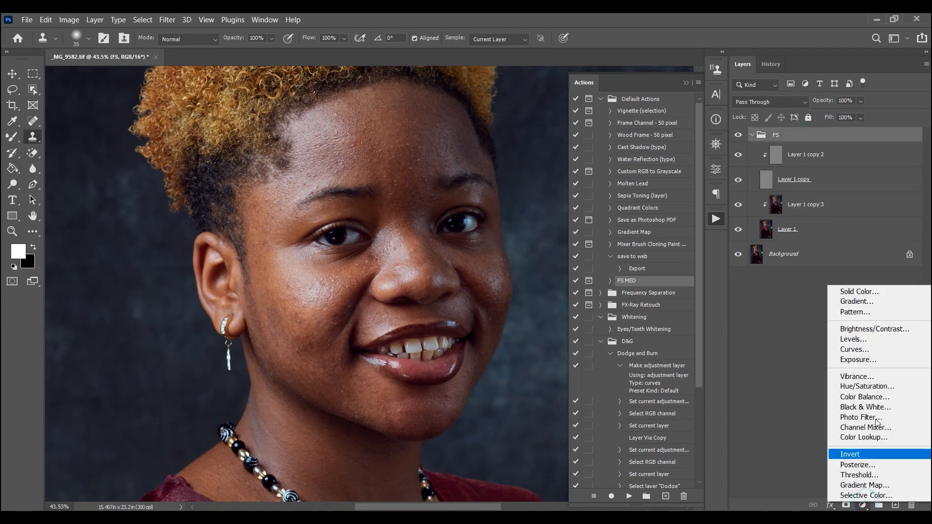
pyautogui.click(859, 350)
pyautogui.moveTo(643, 277); pyautogui.dragTo(631, 277)
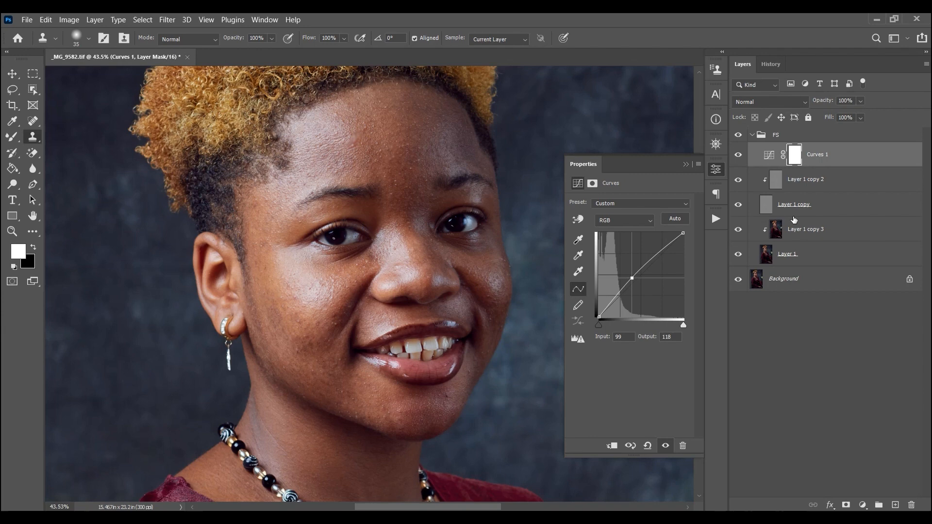
pyautogui.hotkey('ctrl', ']')
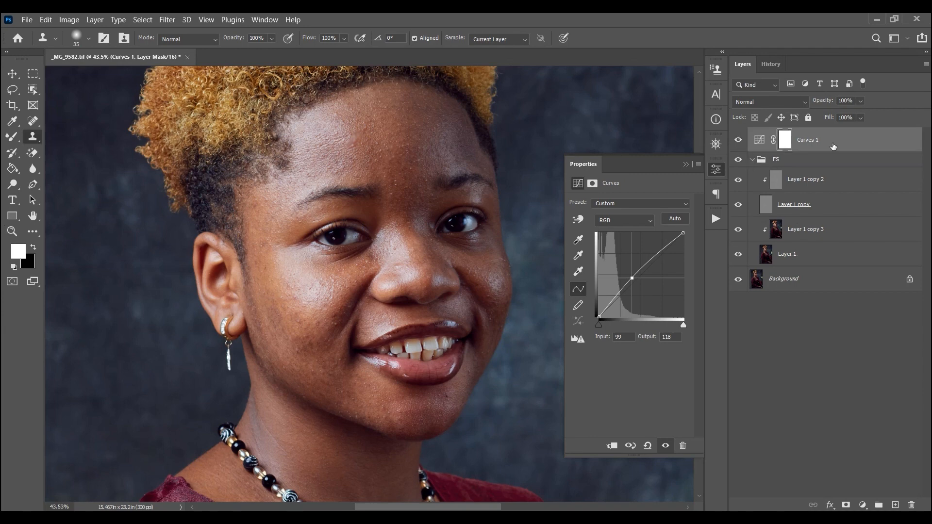
# On Layer 1 copy 3, smooth the forehead skin with the Mixer Brush enlarged to 200 px
pyautogui.click(807, 228)
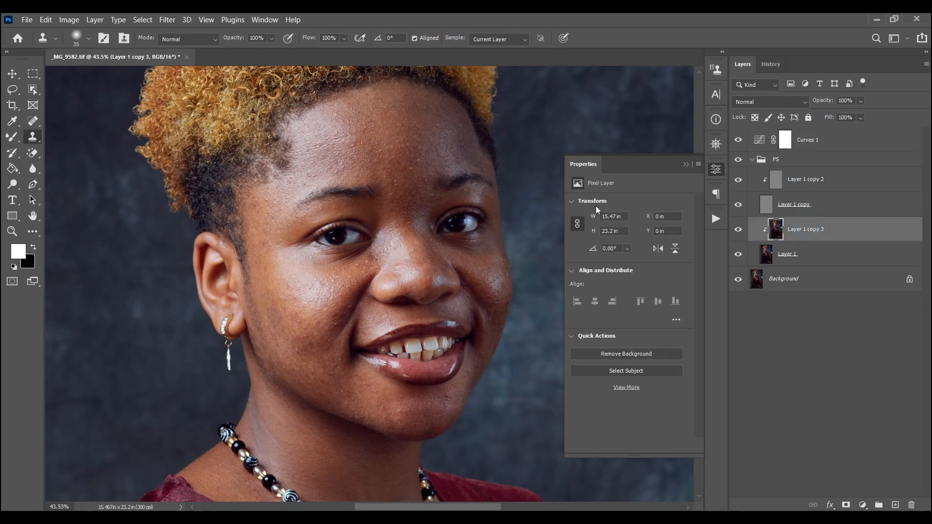
pyautogui.click(12, 137)
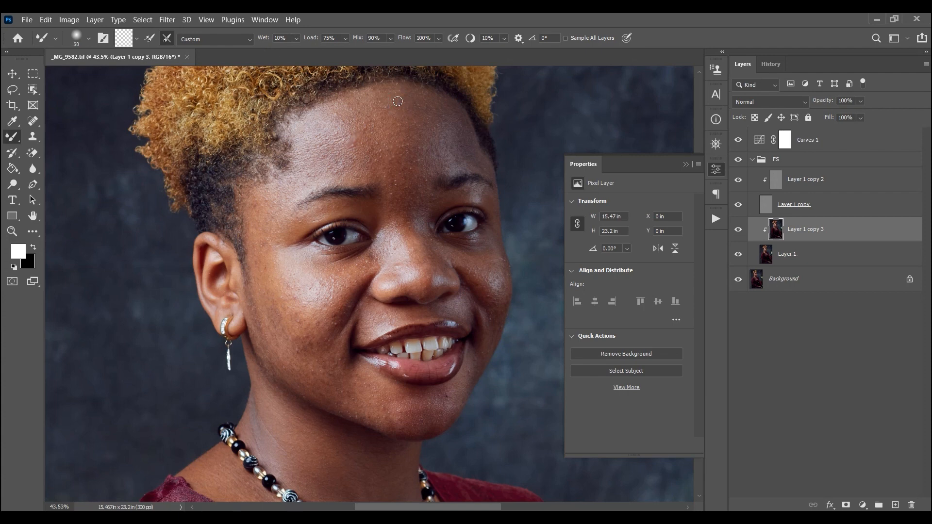
pyautogui.press(']')
pyautogui.press(']')
pyautogui.press(']')
pyautogui.press(']')
pyautogui.press(']')
pyautogui.press(']')
pyautogui.press(']')
pyautogui.press(']')
pyautogui.press(']')
pyautogui.moveTo(443, 141)
pyautogui.mouseDown()
pyautogui.moveTo(447, 150)
pyautogui.moveTo(439, 116)
pyautogui.moveTo(403, 92)
pyautogui.moveTo(368, 96)
pyautogui.mouseUp()
pyautogui.click(337, 140)
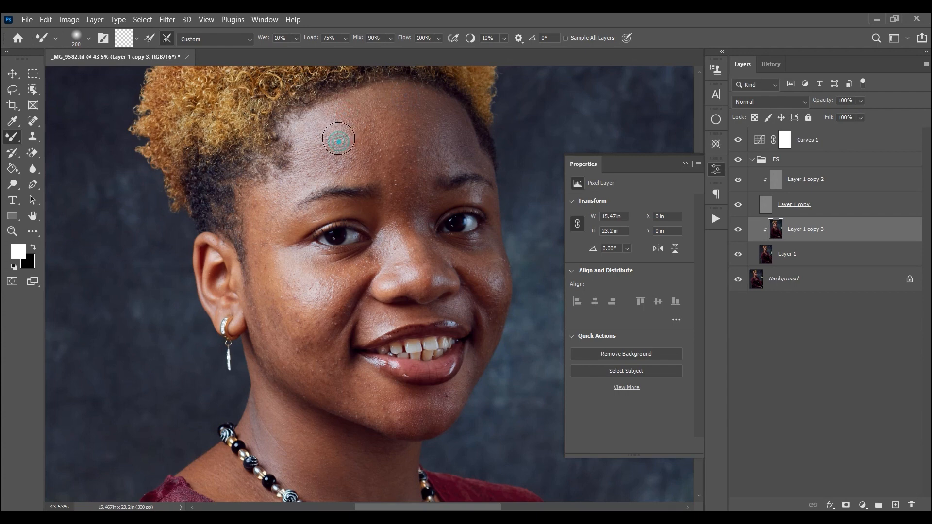
# Add a white-to-black Gradient Map adjustment layer above Curves 1
pyautogui.click(824, 140)
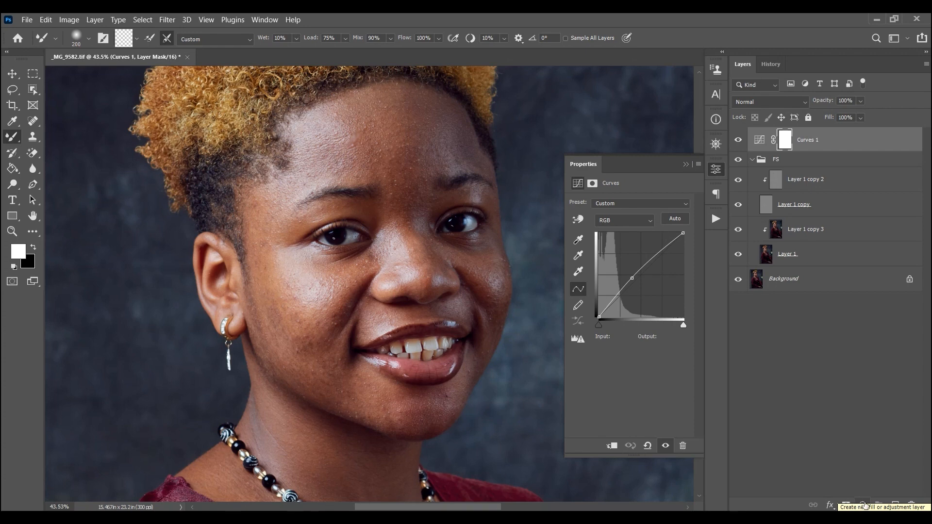
pyautogui.click(864, 506)
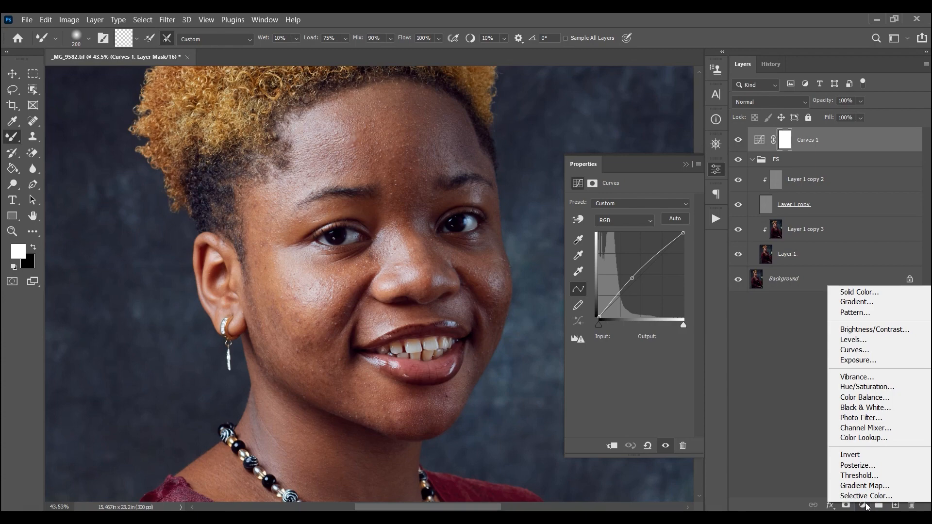
pyautogui.click(865, 486)
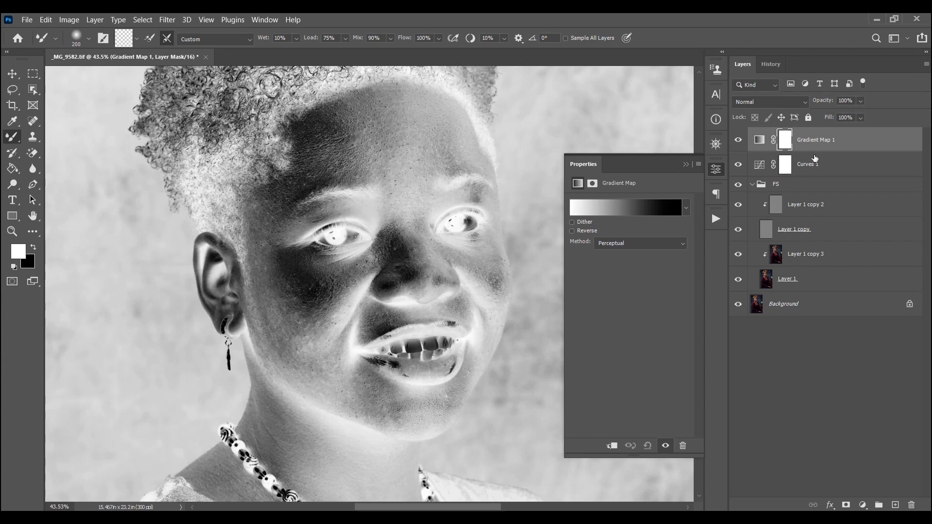
# Add a Levels adjustment layer above Gradient Map 1 and raise its black input level to 32
pyautogui.click(864, 505)
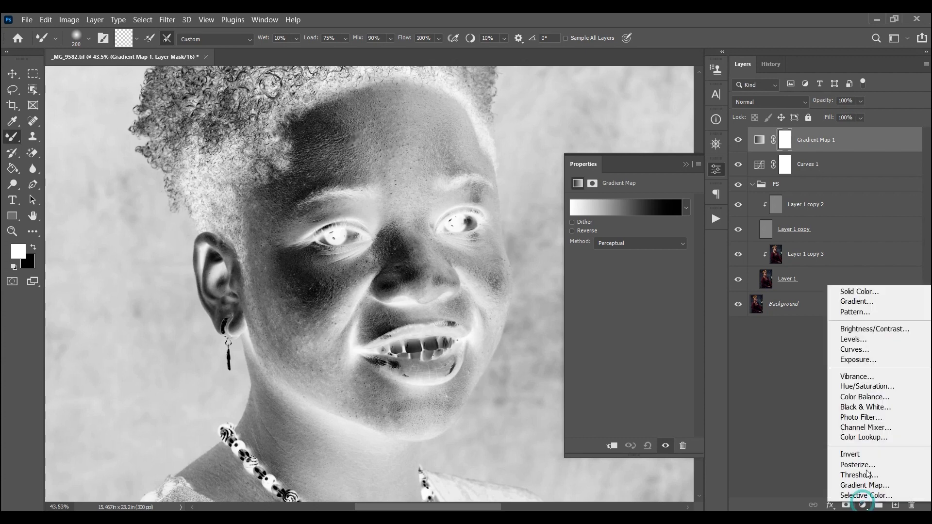
pyautogui.click(859, 339)
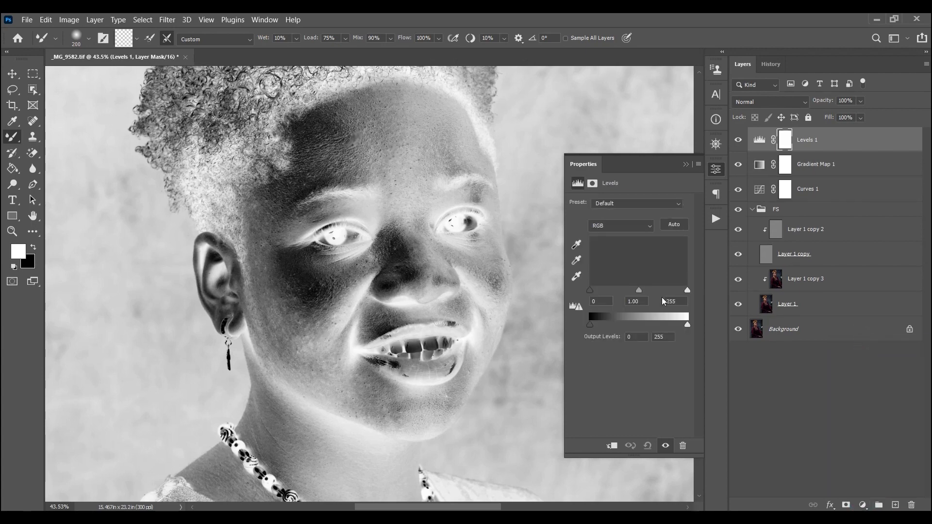
pyautogui.moveTo(592, 290)
pyautogui.mouseDown()
pyautogui.moveTo(614, 291)
pyautogui.moveTo(603, 296)
pyautogui.mouseUp()
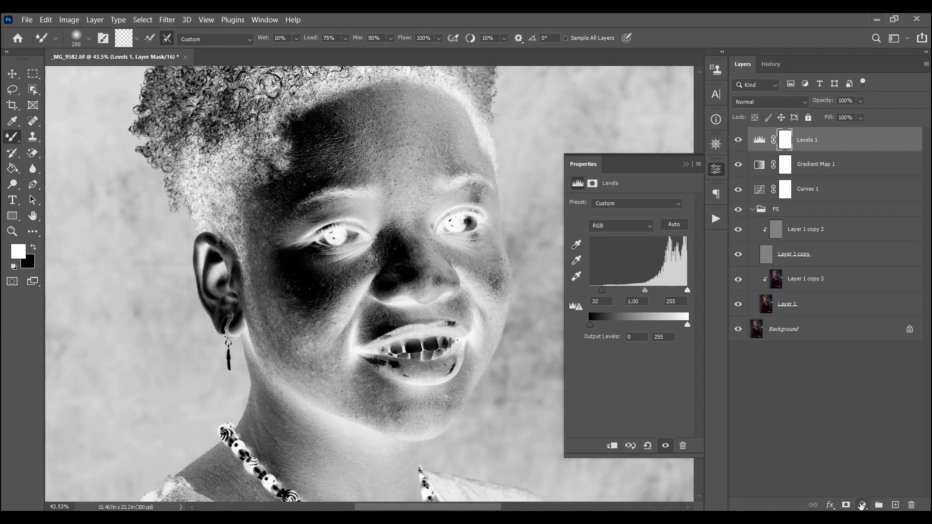
# Add a Brightness/Contrast adjustment layer above Levels 1 with contrast 47 and brightness -53
pyautogui.click(862, 506)
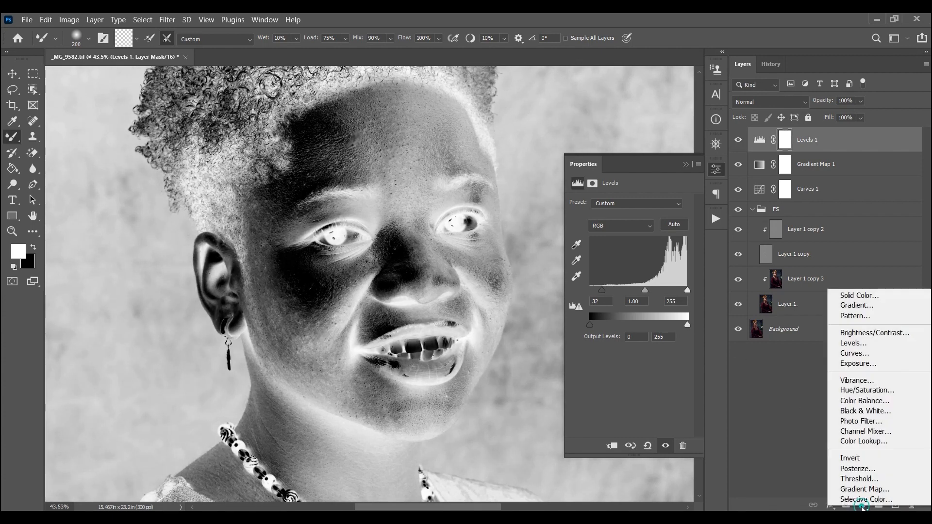
pyautogui.click(869, 335)
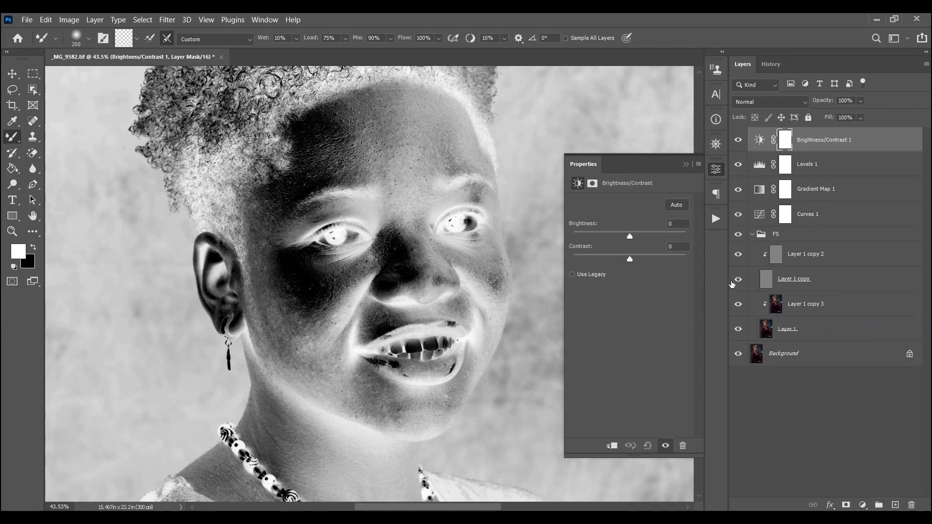
pyautogui.moveTo(634, 261); pyautogui.dragTo(648, 262)
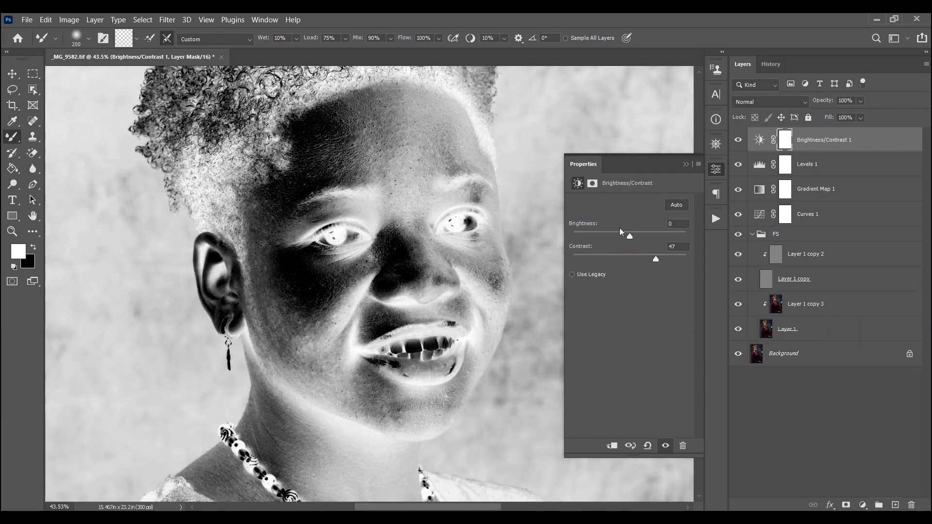
pyautogui.moveTo(628, 241); pyautogui.dragTo(614, 241)
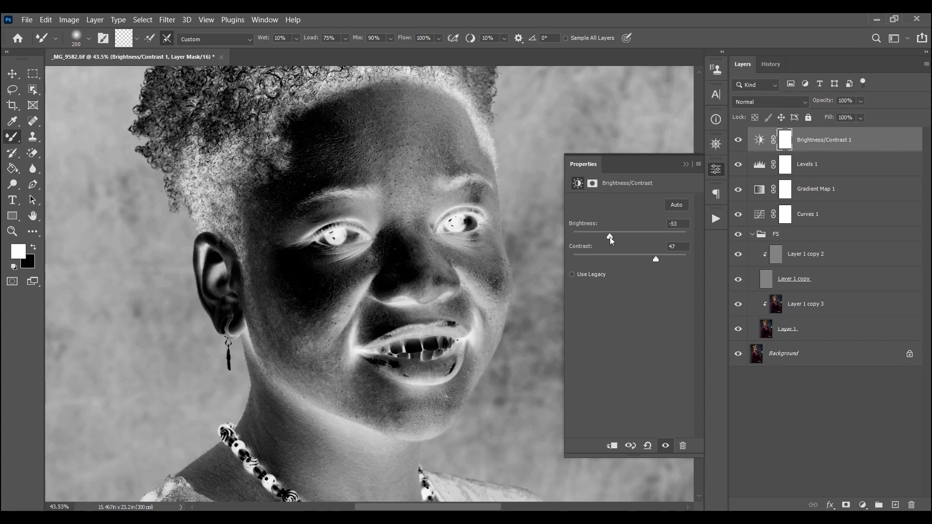
# Group the Brightness/Contrast 1, Levels 1 and Gradient Map 1 adjustment layers
pyautogui.keyDown('shift'); pyautogui.click(849, 189); pyautogui.keyUp('shift')
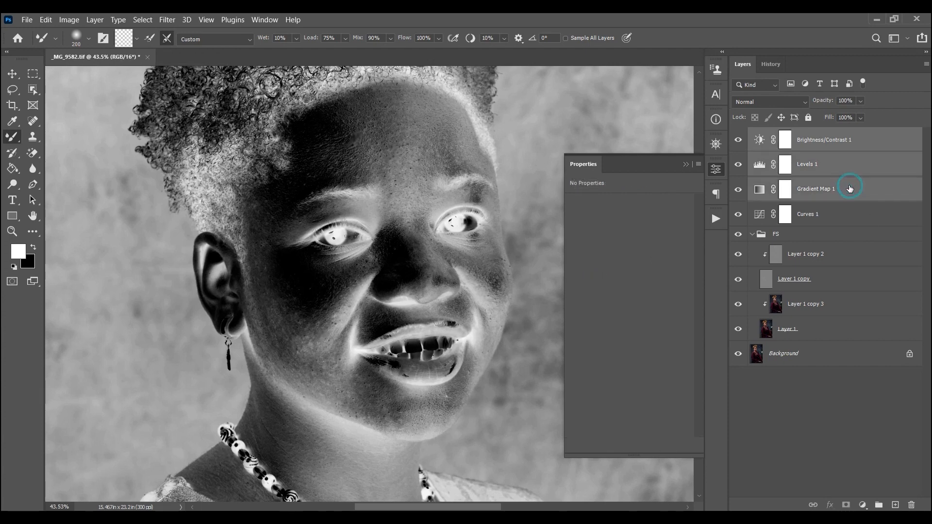
pyautogui.hotkey('ctrl', 'g')
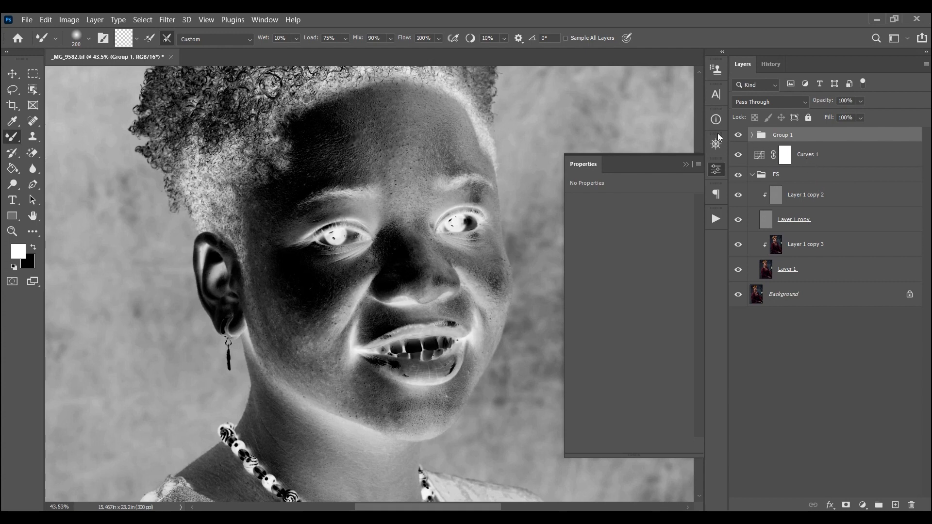
# On Layer 1 copy 3, smooth the uneven tones above the eyebrows with the Mixer Brush
pyautogui.click(823, 247)
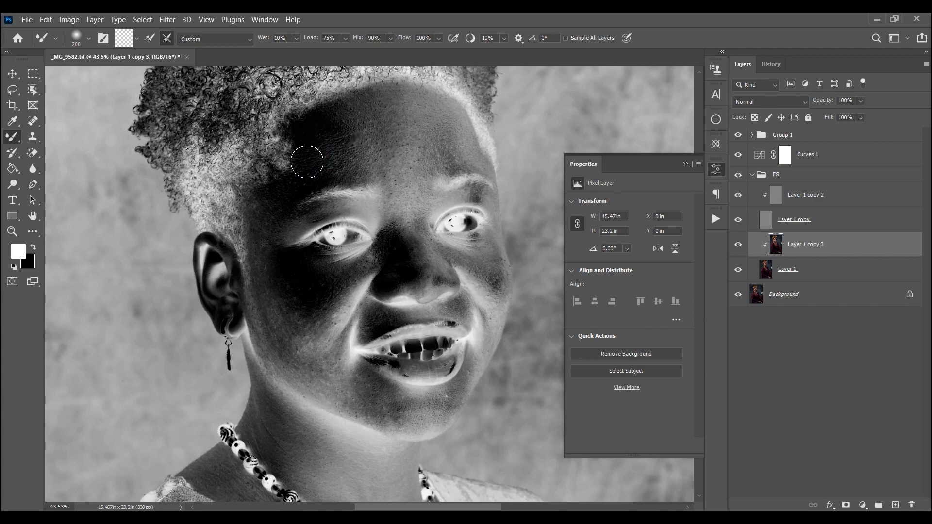
pyautogui.moveTo(308, 174)
pyautogui.mouseDown()
pyautogui.moveTo(335, 168)
pyautogui.moveTo(353, 126)
pyautogui.moveTo(345, 129)
pyautogui.moveTo(345, 113)
pyautogui.moveTo(330, 115)
pyautogui.moveTo(308, 164)
pyautogui.moveTo(282, 188)
pyautogui.moveTo(327, 166)
pyautogui.mouseUp()
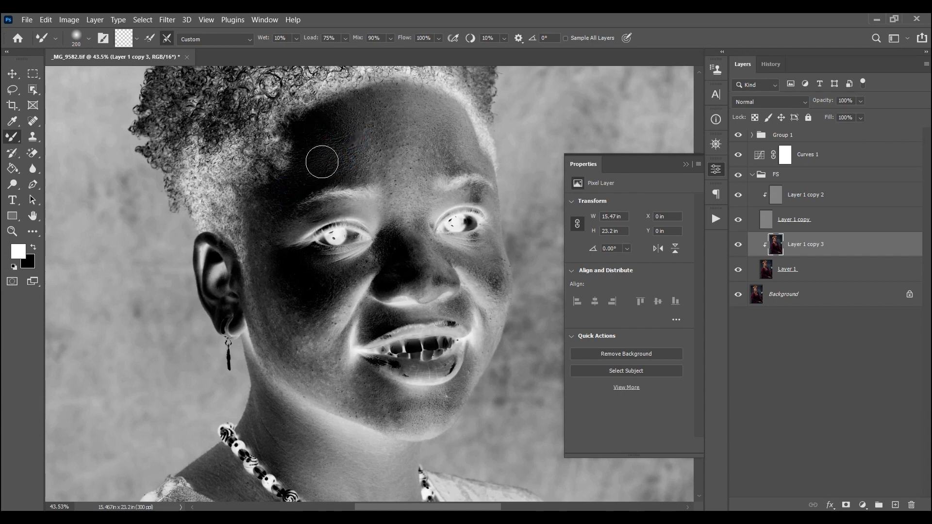
pyautogui.moveTo(308, 176)
pyautogui.mouseDown()
pyautogui.moveTo(310, 143)
pyautogui.moveTo(352, 134)
pyautogui.moveTo(371, 146)
pyautogui.moveTo(375, 101)
pyautogui.moveTo(366, 99)
pyautogui.moveTo(383, 110)
pyautogui.moveTo(403, 164)
pyautogui.mouseUp()
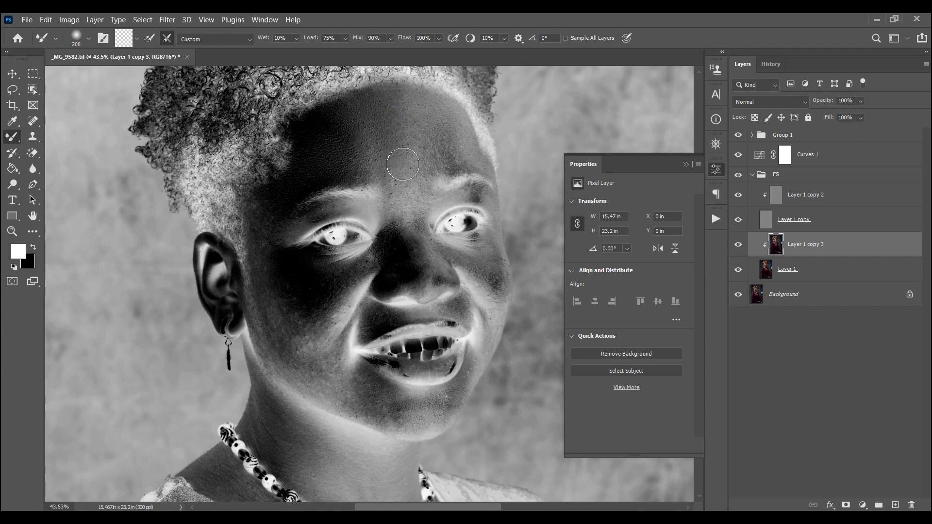
# Hide Layer 1 copy and blend the tonal patches across the whole forehead with the Mixer Brush on Layer 1 copy 3
pyautogui.click(736, 221)
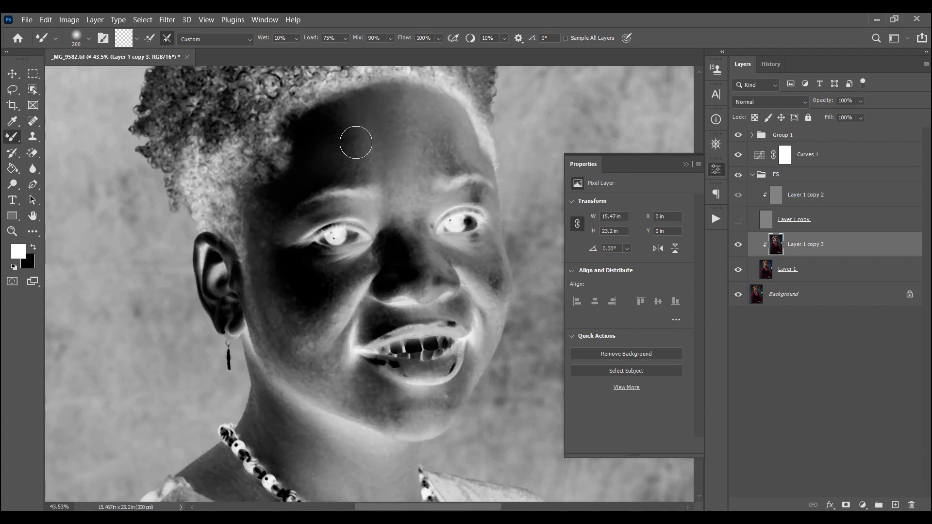
pyautogui.moveTo(356, 151)
pyautogui.mouseDown()
pyautogui.moveTo(335, 160)
pyautogui.moveTo(335, 116)
pyautogui.mouseUp()
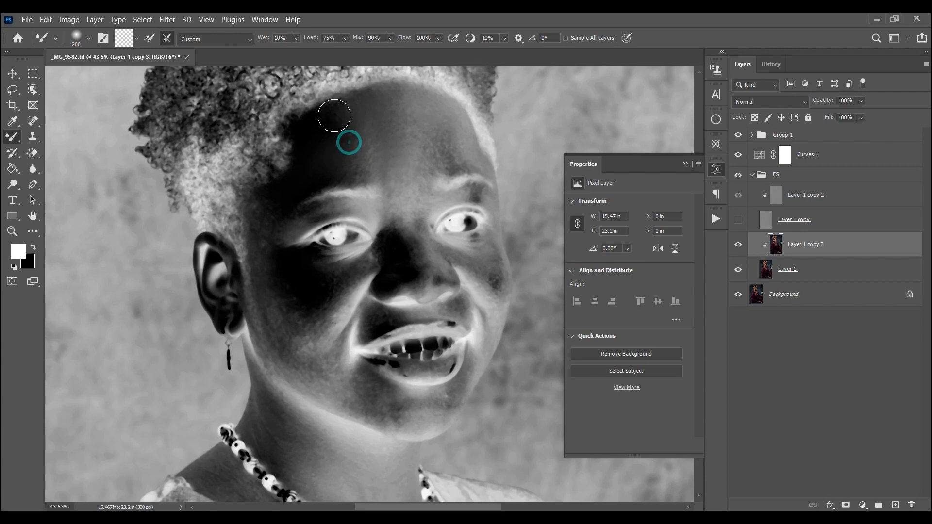
pyautogui.moveTo(345, 148); pyautogui.dragTo(349, 164)
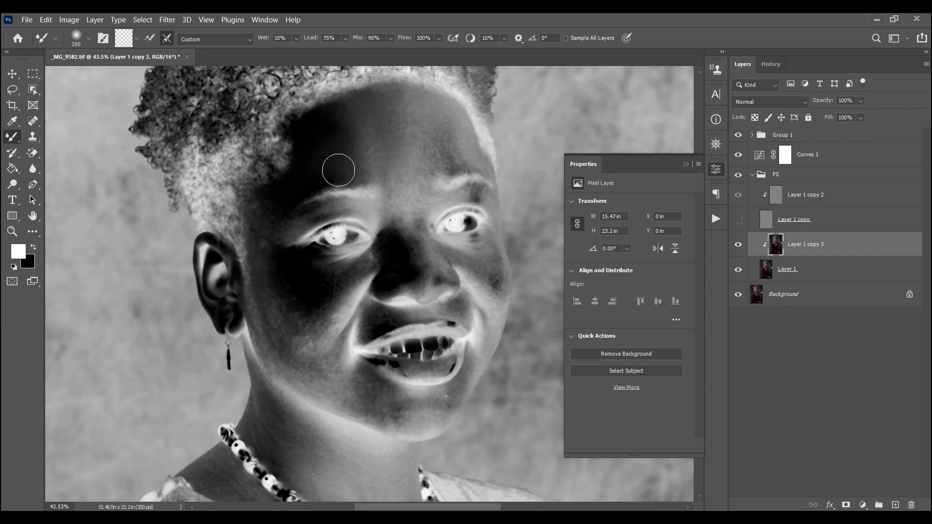
pyautogui.moveTo(419, 139)
pyautogui.mouseDown()
pyautogui.moveTo(406, 95)
pyautogui.moveTo(394, 128)
pyautogui.moveTo(375, 113)
pyautogui.moveTo(397, 92)
pyautogui.moveTo(375, 96)
pyautogui.mouseUp()
pyautogui.moveTo(418, 150)
pyautogui.mouseDown()
pyautogui.moveTo(446, 148)
pyautogui.moveTo(444, 156)
pyautogui.moveTo(452, 130)
pyautogui.mouseUp()
pyautogui.moveTo(419, 118)
pyautogui.mouseDown()
pyautogui.moveTo(396, 166)
pyautogui.moveTo(405, 194)
pyautogui.moveTo(418, 180)
pyautogui.moveTo(408, 187)
pyautogui.moveTo(363, 153)
pyautogui.moveTo(372, 146)
pyautogui.moveTo(383, 156)
pyautogui.moveTo(395, 117)
pyautogui.moveTo(407, 124)
pyautogui.moveTo(411, 153)
pyautogui.moveTo(447, 158)
pyautogui.moveTo(440, 131)
pyautogui.moveTo(460, 152)
pyautogui.mouseUp()
pyautogui.moveTo(358, 166)
pyautogui.mouseDown()
pyautogui.moveTo(353, 127)
pyautogui.moveTo(368, 162)
pyautogui.moveTo(358, 110)
pyautogui.moveTo(330, 114)
pyautogui.moveTo(357, 140)
pyautogui.mouseUp()
# Hide Group 1, show Layer 1 copy again and blend the middle of the forehead in colour
pyautogui.click(735, 137)
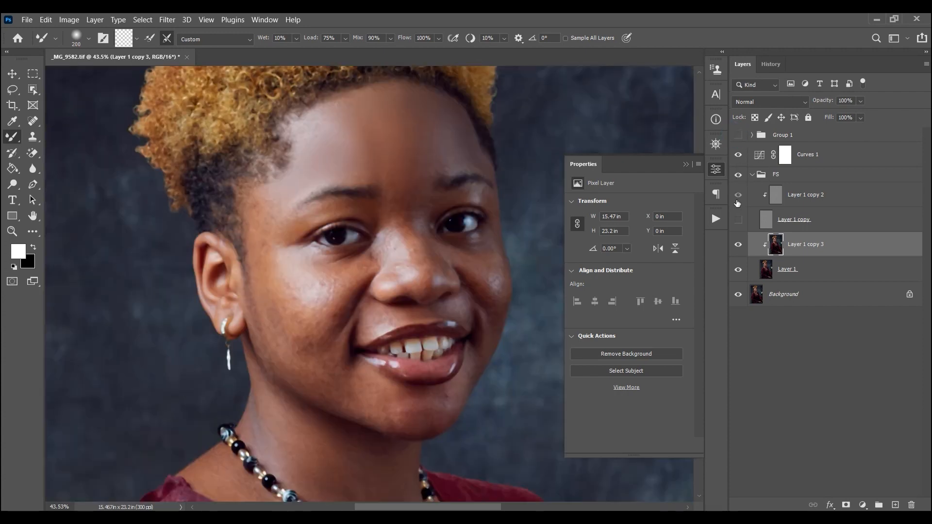
pyautogui.click(737, 215)
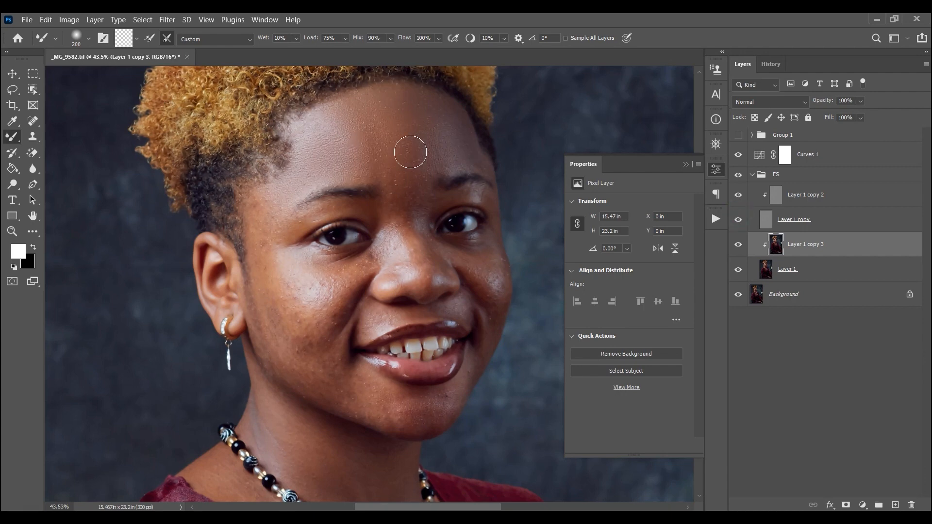
pyautogui.moveTo(425, 156); pyautogui.dragTo(425, 135)
# Compare the portrait with the FS group hidden and shown
pyautogui.click(737, 174)
pyautogui.click(736, 174)
pyautogui.click(736, 174)
pyautogui.click(736, 173)
# Show Group 1 and smooth the tones on both cheeks, the nose and between the eyebrows with the Mixer Brush
pyautogui.click(738, 140)
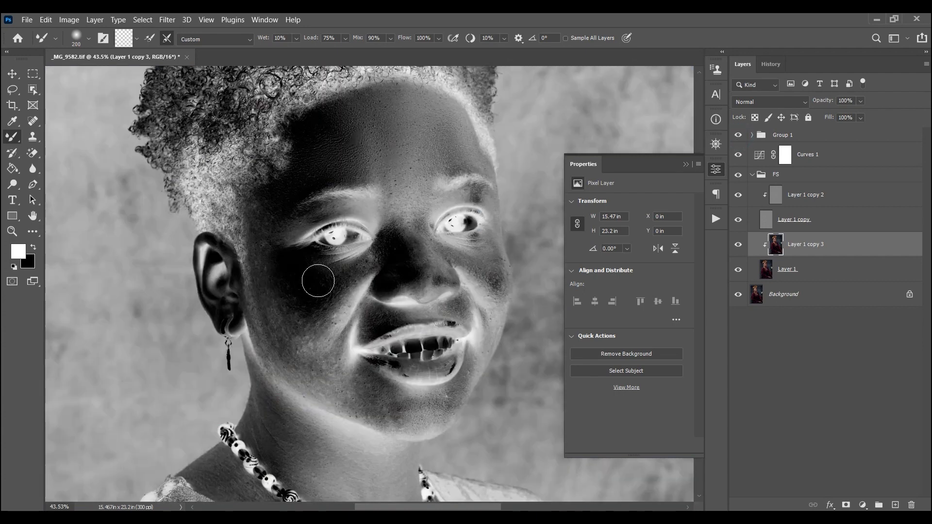
pyautogui.moveTo(269, 345); pyautogui.dragTo(258, 313)
pyautogui.moveTo(283, 286)
pyautogui.mouseDown()
pyautogui.moveTo(268, 263)
pyautogui.moveTo(287, 325)
pyautogui.moveTo(285, 316)
pyautogui.moveTo(308, 333)
pyautogui.moveTo(359, 259)
pyautogui.moveTo(286, 269)
pyautogui.moveTo(279, 229)
pyautogui.moveTo(272, 264)
pyautogui.moveTo(302, 323)
pyautogui.moveTo(348, 278)
pyautogui.moveTo(326, 310)
pyautogui.moveTo(328, 386)
pyautogui.moveTo(264, 329)
pyautogui.moveTo(259, 306)
pyautogui.moveTo(313, 328)
pyautogui.moveTo(394, 234)
pyautogui.moveTo(390, 192)
pyautogui.mouseUp()
pyautogui.moveTo(431, 246)
pyautogui.mouseDown()
pyautogui.moveTo(411, 192)
pyautogui.moveTo(431, 165)
pyautogui.mouseUp()
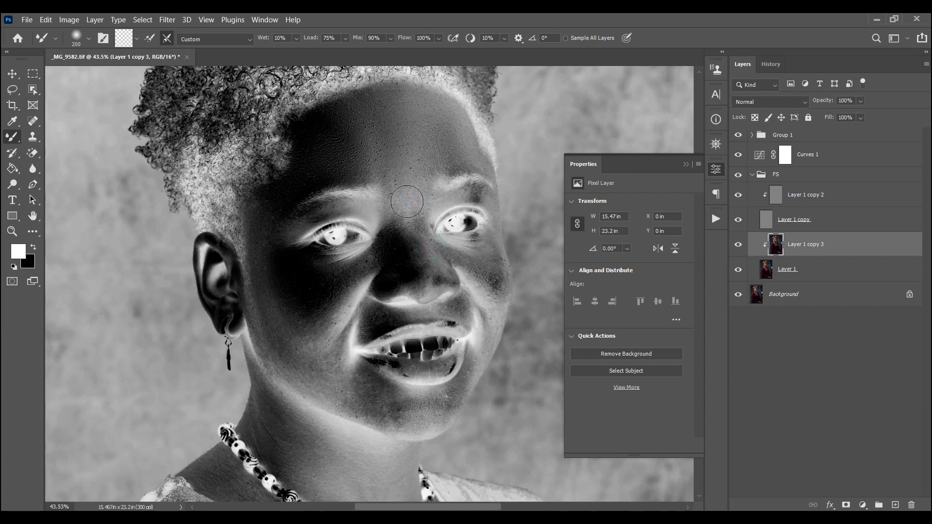
pyautogui.moveTo(426, 265); pyautogui.dragTo(417, 246)
pyautogui.moveTo(501, 282)
pyautogui.mouseDown()
pyautogui.moveTo(460, 253)
pyautogui.moveTo(485, 278)
pyautogui.mouseUp()
pyautogui.moveTo(479, 312); pyautogui.dragTo(477, 335)
# Reduce the Mixer Brush to 150 px and smooth the chin, mouth corner and jawline
pyautogui.press('[')
pyautogui.moveTo(433, 423)
pyautogui.mouseDown()
pyautogui.moveTo(345, 405)
pyautogui.moveTo(383, 422)
pyautogui.moveTo(355, 368)
pyautogui.mouseUp()
pyautogui.moveTo(400, 409); pyautogui.dragTo(380, 416)
pyautogui.moveTo(331, 381)
pyautogui.mouseDown()
pyautogui.moveTo(280, 331)
pyautogui.moveTo(325, 361)
pyautogui.moveTo(346, 302)
pyautogui.moveTo(327, 326)
pyautogui.moveTo(304, 324)
pyautogui.moveTo(263, 288)
pyautogui.moveTo(265, 317)
pyautogui.moveTo(255, 282)
pyautogui.moveTo(264, 336)
pyautogui.moveTo(245, 262)
pyautogui.moveTo(265, 346)
pyautogui.mouseUp()
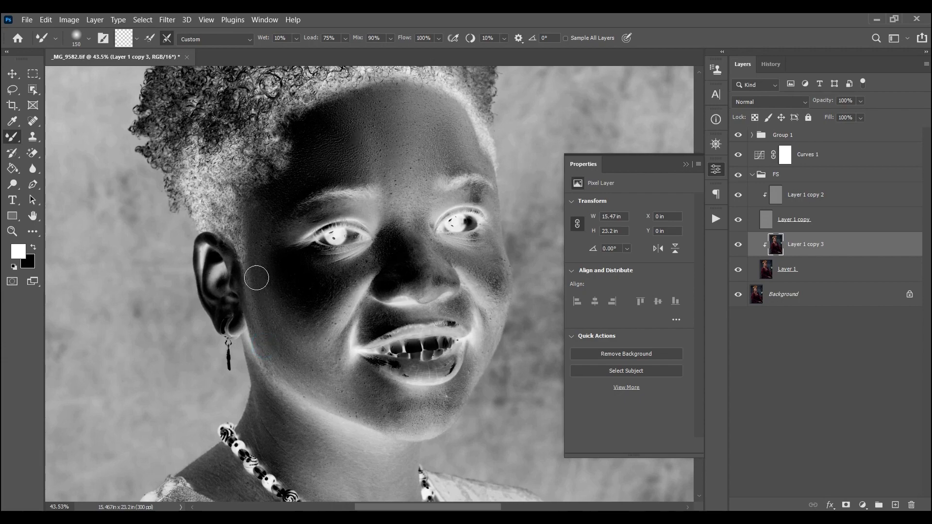
# Hide Group 1 and compare the colour portrait with the FS group off and on
pyautogui.click(738, 136)
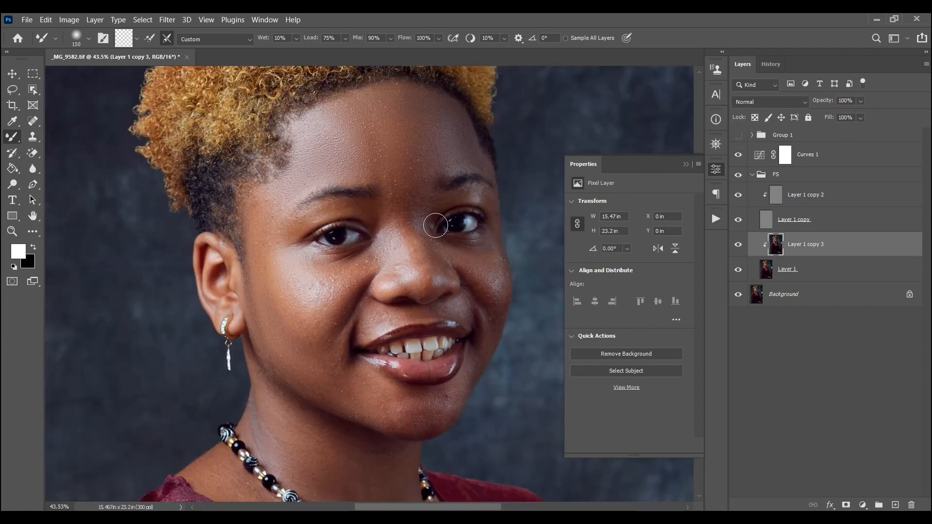
pyautogui.click(737, 176)
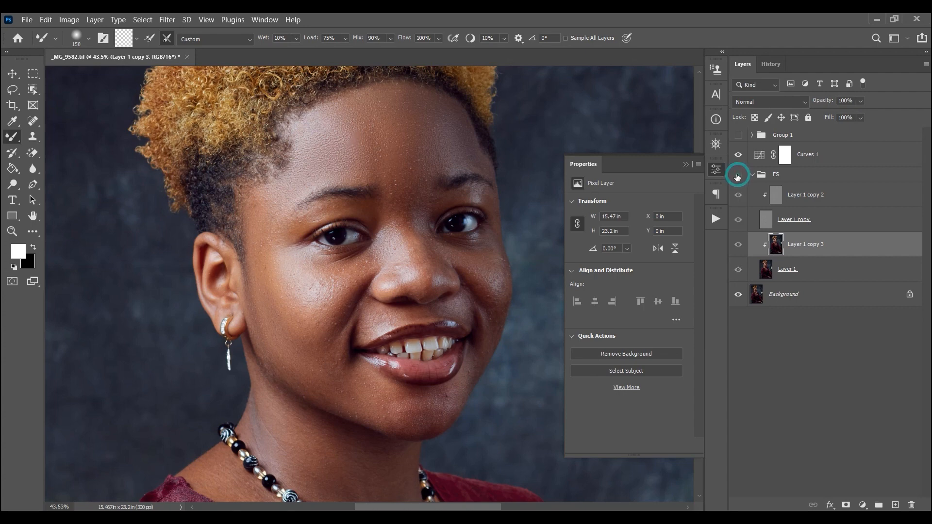
pyautogui.click(737, 176)
# Blend the skin under the eye, then with Group 1 shown smooth the brow area, nose and far cheek
pyautogui.moveTo(355, 264)
pyautogui.mouseDown()
pyautogui.moveTo(312, 285)
pyautogui.moveTo(359, 261)
pyautogui.mouseUp()
pyautogui.click(739, 135)
pyautogui.moveTo(401, 214)
pyautogui.mouseDown()
pyautogui.moveTo(391, 188)
pyautogui.moveTo(387, 213)
pyautogui.moveTo(387, 200)
pyautogui.moveTo(420, 224)
pyautogui.moveTo(417, 214)
pyautogui.moveTo(433, 202)
pyautogui.moveTo(421, 202)
pyautogui.moveTo(418, 183)
pyautogui.moveTo(414, 195)
pyautogui.moveTo(342, 190)
pyautogui.moveTo(337, 203)
pyautogui.moveTo(297, 217)
pyautogui.mouseUp()
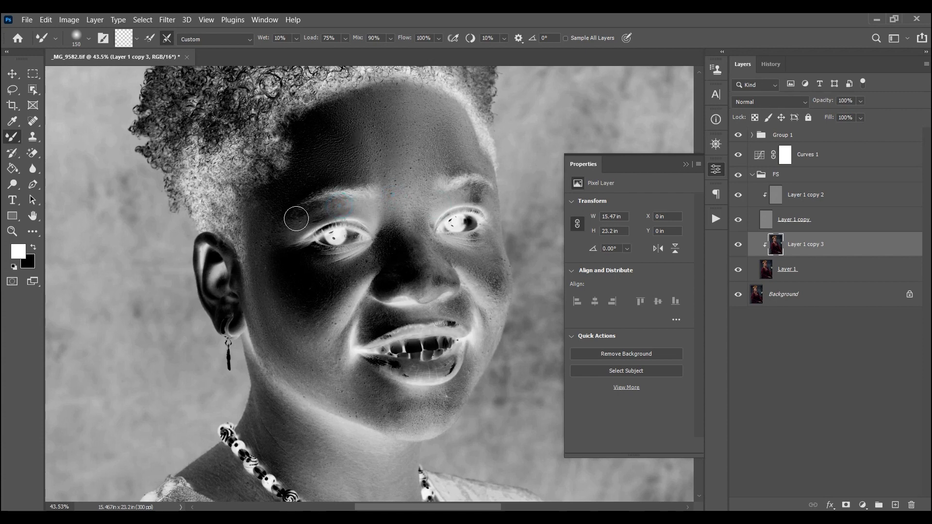
pyautogui.moveTo(489, 266)
pyautogui.mouseDown()
pyautogui.moveTo(491, 245)
pyautogui.moveTo(483, 246)
pyautogui.mouseUp()
pyautogui.moveTo(482, 293)
pyautogui.mouseDown()
pyautogui.moveTo(494, 289)
pyautogui.moveTo(485, 271)
pyautogui.moveTo(454, 261)
pyautogui.moveTo(420, 225)
pyautogui.mouseUp()
pyautogui.moveTo(439, 281)
pyautogui.mouseDown()
pyautogui.moveTo(422, 285)
pyautogui.moveTo(439, 309)
pyautogui.moveTo(456, 306)
pyautogui.mouseUp()
# Smooth the remaining uneven tones around the mouth, chin, jawline and near cheek with the Mixer Brush
pyautogui.moveTo(481, 329); pyautogui.dragTo(473, 354)
pyautogui.moveTo(450, 396); pyautogui.dragTo(405, 411)
pyautogui.moveTo(298, 360)
pyautogui.mouseDown()
pyautogui.moveTo(272, 377)
pyautogui.moveTo(262, 360)
pyautogui.mouseUp()
pyautogui.moveTo(260, 368); pyautogui.dragTo(249, 317)
pyautogui.moveTo(336, 350)
pyautogui.mouseDown()
pyautogui.moveTo(348, 369)
pyautogui.moveTo(370, 374)
pyautogui.moveTo(398, 412)
pyautogui.moveTo(338, 384)
pyautogui.moveTo(283, 308)
pyautogui.mouseUp()
pyautogui.moveTo(302, 338)
pyautogui.mouseDown()
pyautogui.moveTo(364, 266)
pyautogui.moveTo(330, 291)
pyautogui.mouseUp()
# Hide Group 1 and touch up the cheeks, nose, brow area and skin around the mouth in colour with the Mixer Brush
pyautogui.click(734, 136)
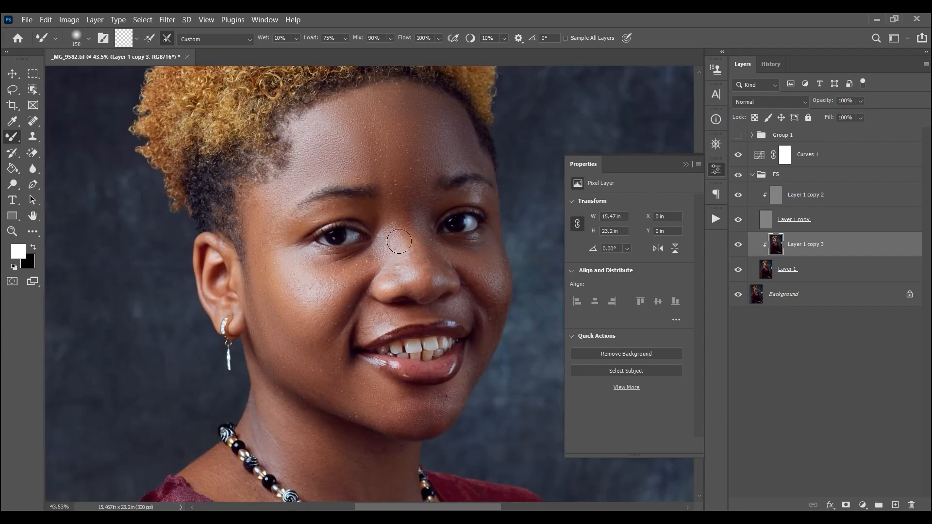
pyautogui.click(380, 253)
pyautogui.click(353, 266)
pyautogui.click(310, 262)
pyautogui.click(266, 254)
pyautogui.click(260, 253)
pyautogui.click(388, 210)
pyautogui.click(404, 270)
pyautogui.moveTo(358, 329)
pyautogui.mouseDown()
pyautogui.moveTo(414, 310)
pyautogui.moveTo(456, 309)
pyautogui.moveTo(462, 297)
pyautogui.moveTo(485, 343)
pyautogui.mouseUp()
pyautogui.moveTo(491, 302); pyautogui.dragTo(493, 306)
pyautogui.moveTo(488, 274); pyautogui.dragTo(490, 277)
# Compare the overall portrait with the FS group hidden and shown
pyautogui.hotkey('ctrl', '-')
pyautogui.hotkey('ctrl', '-')
pyautogui.hotkey('ctrl', '-')
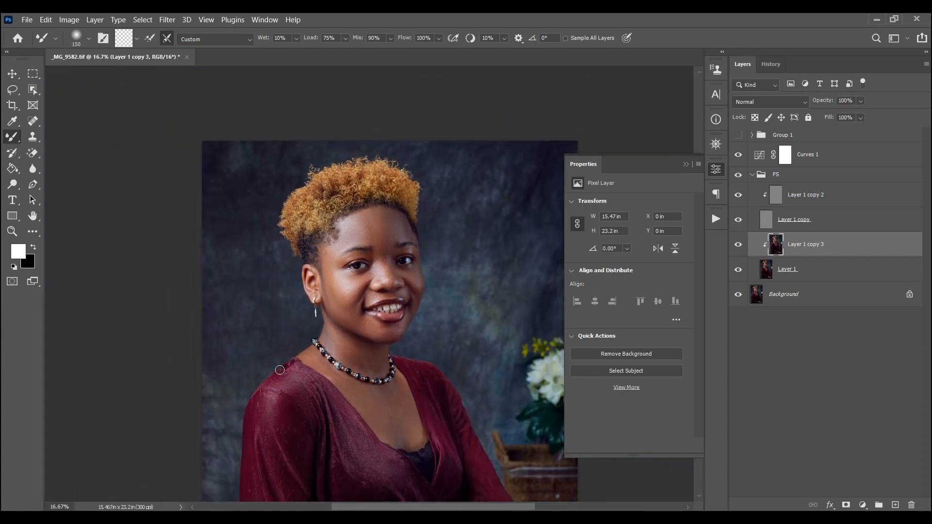
pyautogui.click(736, 176)
pyautogui.click(737, 176)
pyautogui.click(737, 175)
pyautogui.click(736, 175)
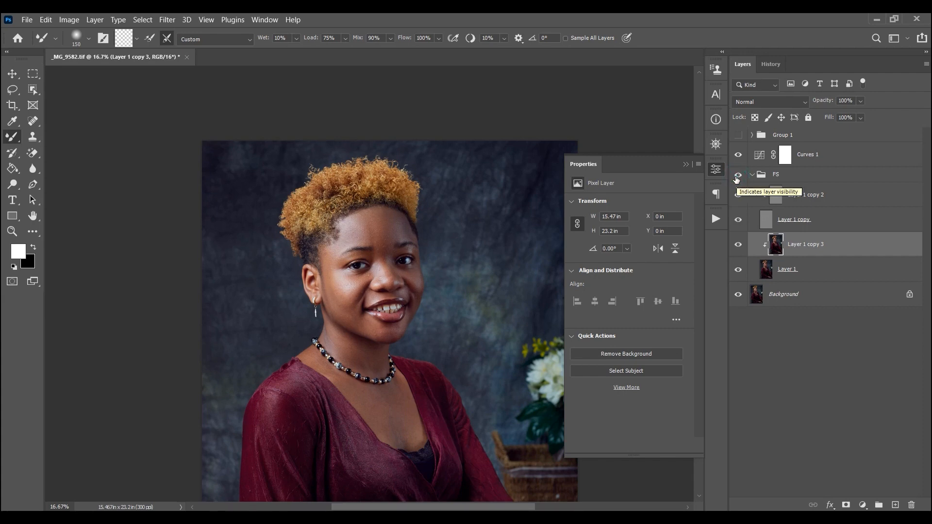
# On Layer 1 copy 2, remove blemishes beside the nose, on the cheek and between the eyebrows with the Spot Healing Brush
pyautogui.press('z')
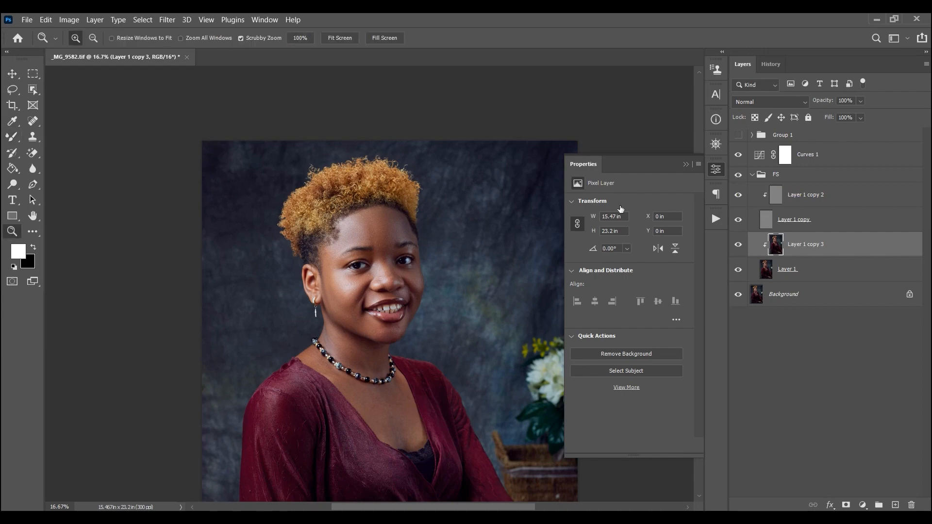
pyautogui.moveTo(368, 245); pyautogui.dragTo(408, 287)
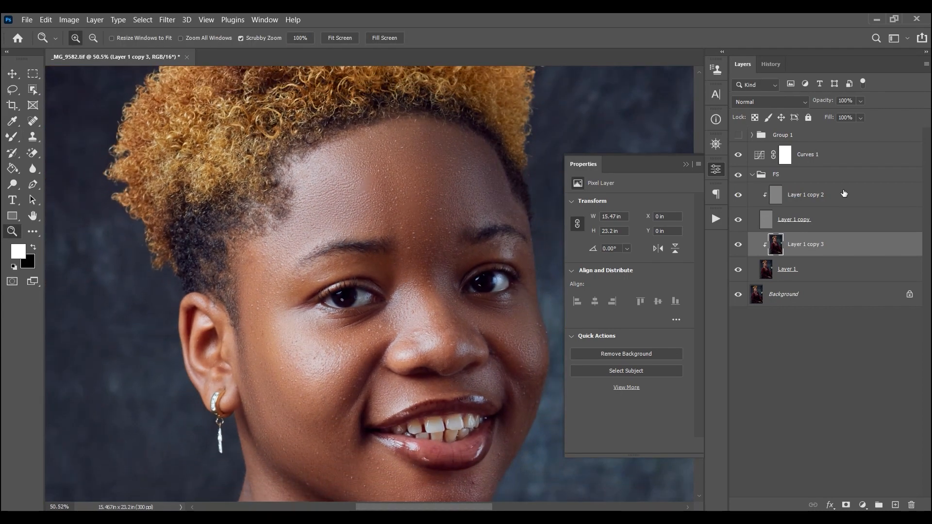
pyautogui.click(810, 200)
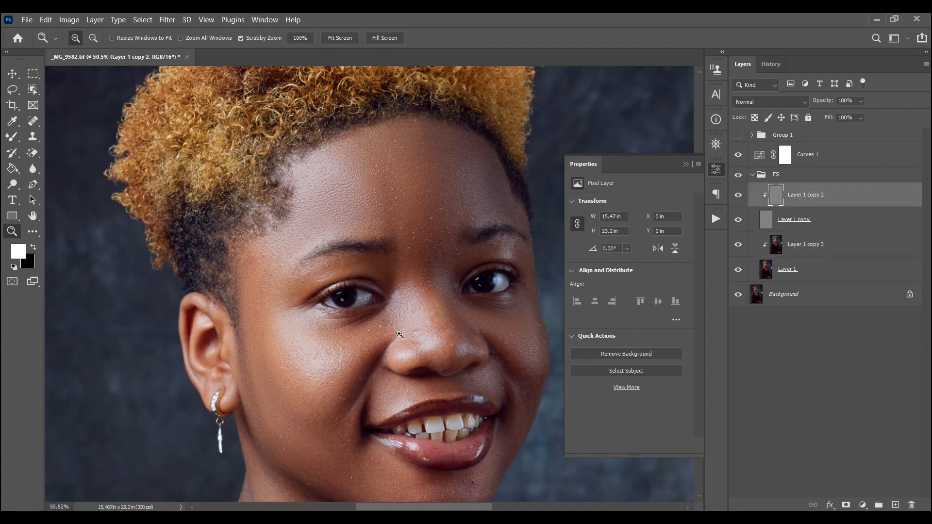
pyautogui.press('j')
pyautogui.click(382, 326)
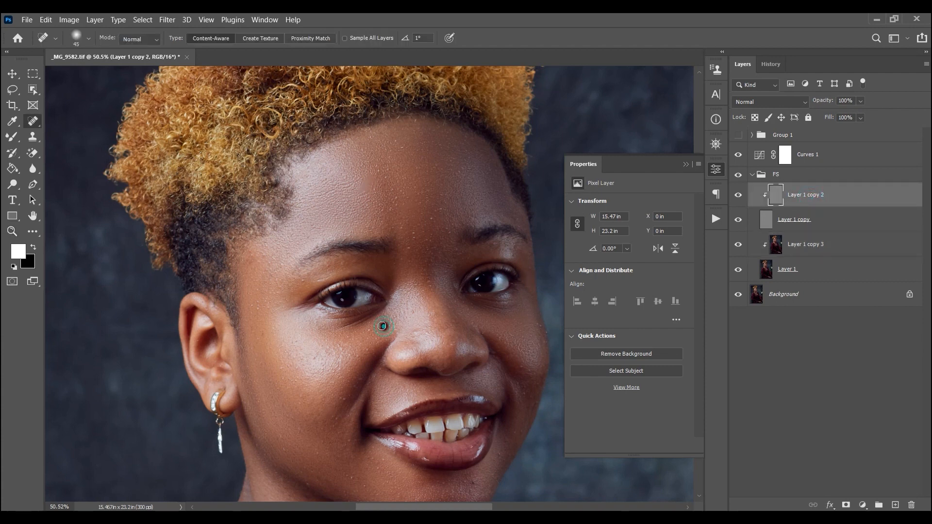
pyautogui.click(363, 328)
pyautogui.click(347, 336)
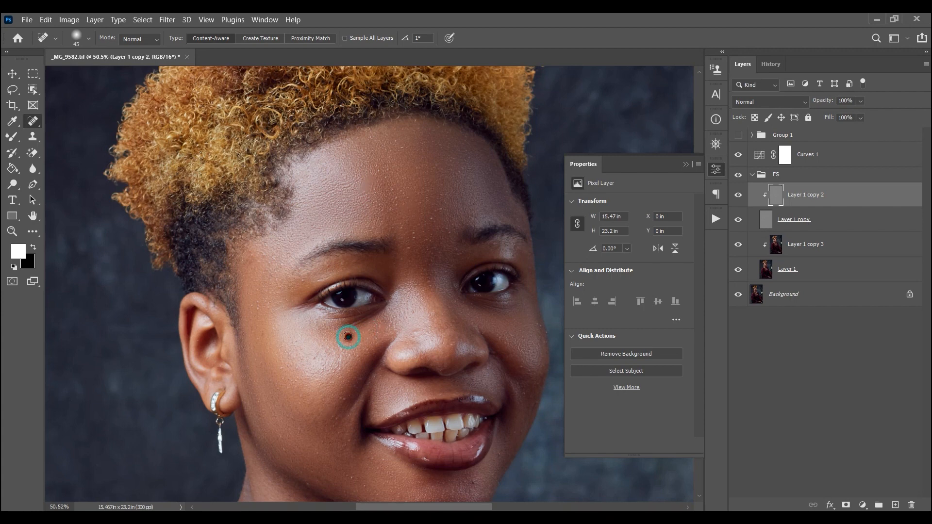
pyautogui.click(260, 335)
pyautogui.click(258, 338)
pyautogui.click(415, 232)
pyautogui.click(408, 245)
# On Layer 1 copy 3, heal the marks on the chin and lower jaw with the Spot Healing Brush
pyautogui.click(807, 250)
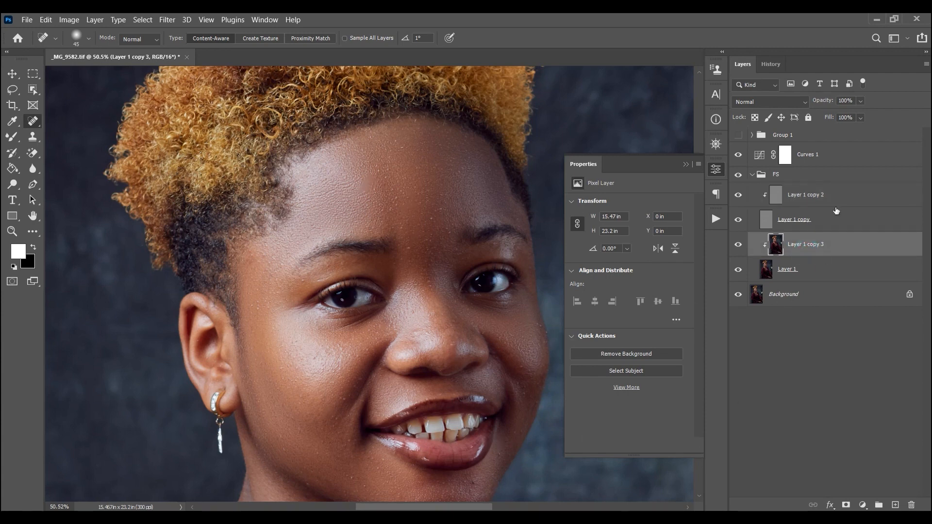
pyautogui.click(820, 198)
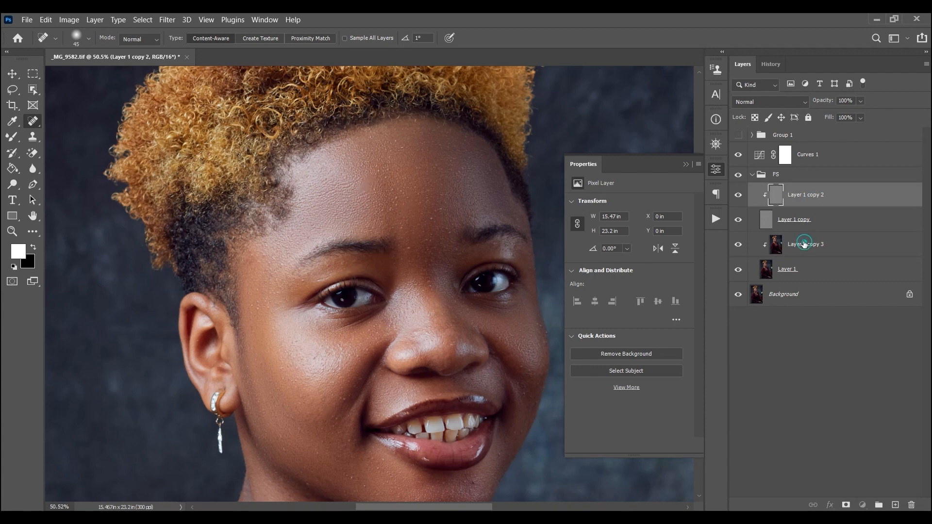
pyautogui.click(805, 244)
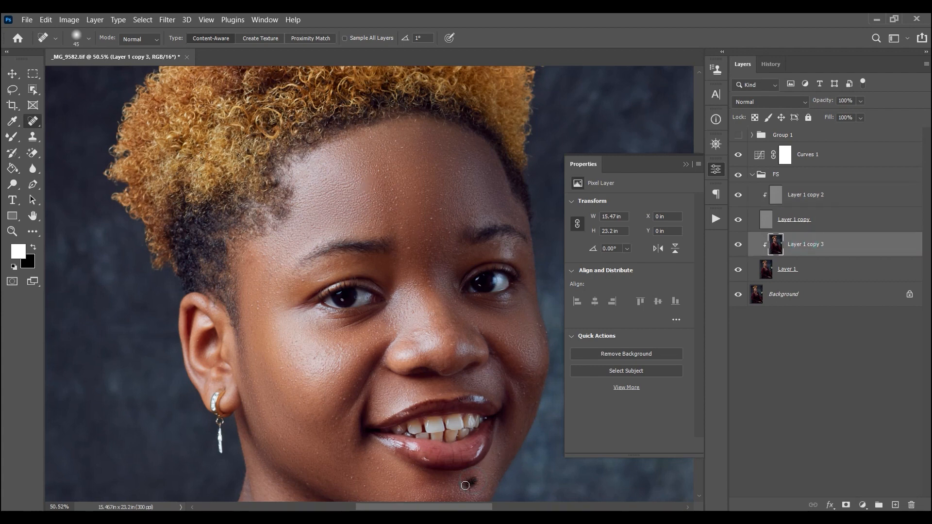
pyautogui.click(471, 483)
pyautogui.click(351, 482)
# On Layer 1 copy 2, heal the texture blemishes below the mouth corner and along the jaw
pyautogui.click(804, 202)
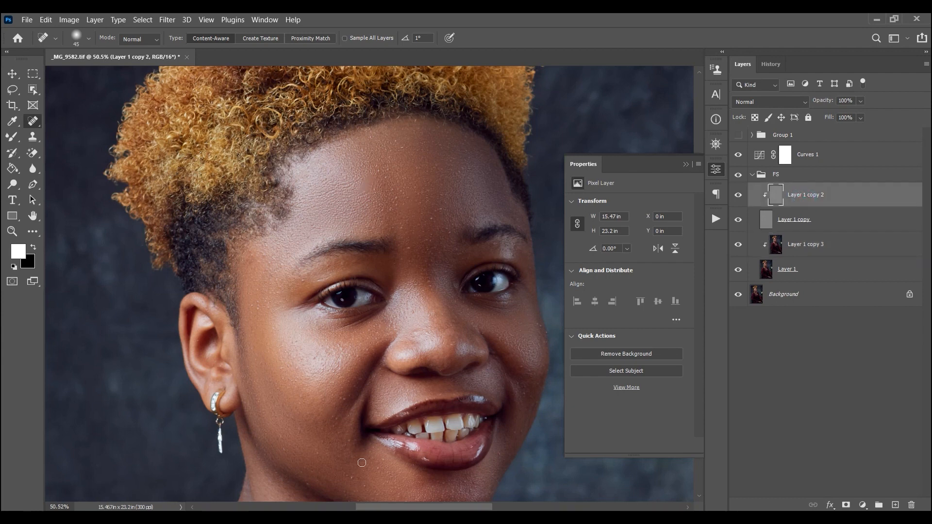
pyautogui.click(345, 472)
pyautogui.moveTo(346, 471); pyautogui.dragTo(366, 485)
pyautogui.moveTo(380, 460); pyautogui.dragTo(371, 461)
pyautogui.moveTo(282, 450); pyautogui.dragTo(283, 438)
# Set the Clone Stamp to 90 px and sample clean forehead texture to cover the rough skin on the forehead
pyautogui.press('s')
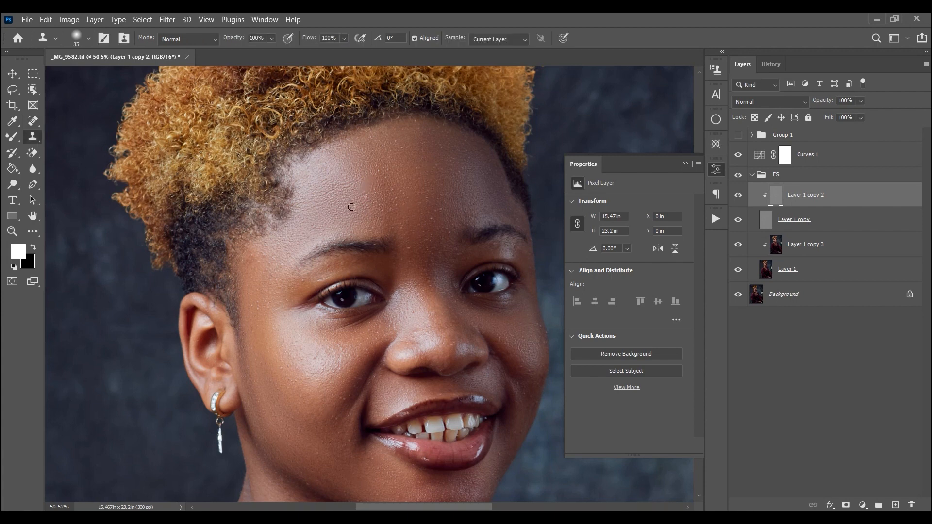
pyautogui.press(']')
pyautogui.press(']')
pyautogui.press(']')
pyautogui.press(']')
pyautogui.press(']')
pyautogui.press(']')
pyautogui.press(']')
pyautogui.keyDown('alt'); pyautogui.click(355, 211); pyautogui.keyUp('alt')
pyautogui.press('[')
pyautogui.press('[')
pyautogui.press('[')
pyautogui.keyDown('alt'); pyautogui.click(391, 178); pyautogui.keyUp('alt')
# Sample clean cheek texture and clone it over the blemishes on the near cheek and nose
pyautogui.keyDown('alt'); pyautogui.click(316, 368); pyautogui.keyUp('alt')
pyautogui.click(312, 357)
pyautogui.click(285, 378)
pyautogui.click(334, 405)
pyautogui.click(355, 377)
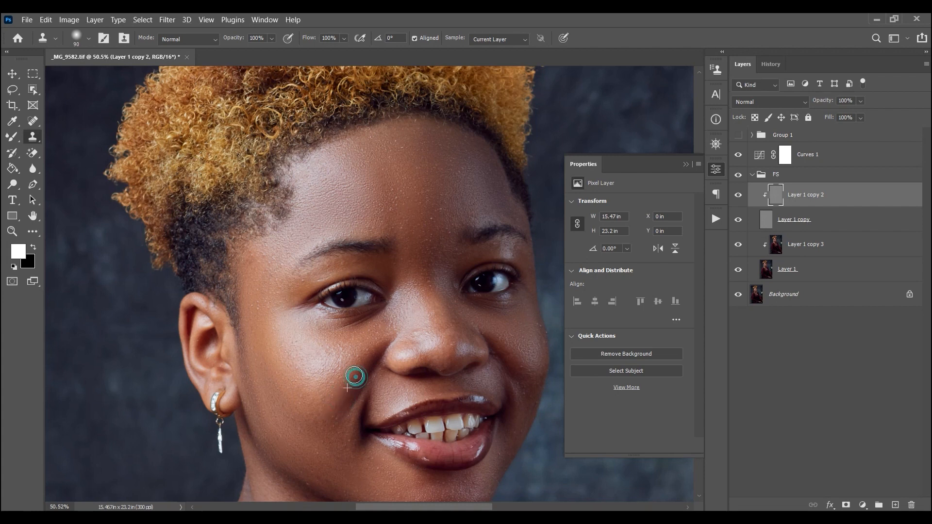
pyautogui.click(422, 337)
# Compare the face with the FS group off and on, and inspect the full portrait with Group 1 shown
pyautogui.click(740, 175)
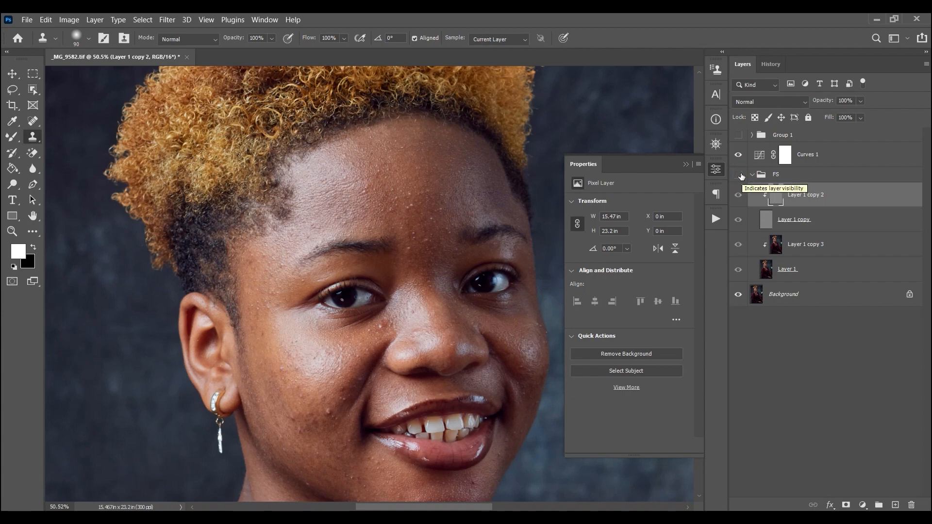
pyautogui.click(740, 175)
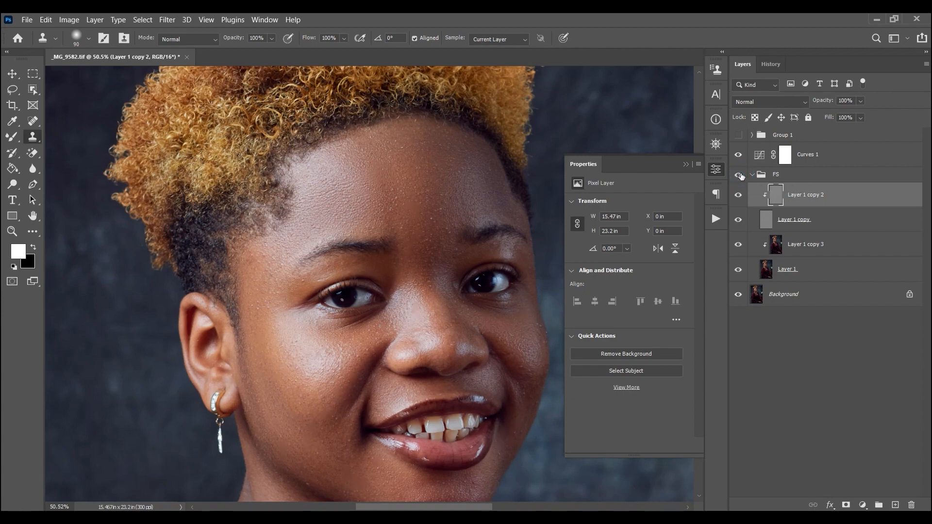
pyautogui.hotkey('ctrl', '-')
pyautogui.hotkey('ctrl', '-')
pyautogui.hotkey('ctrl', '-')
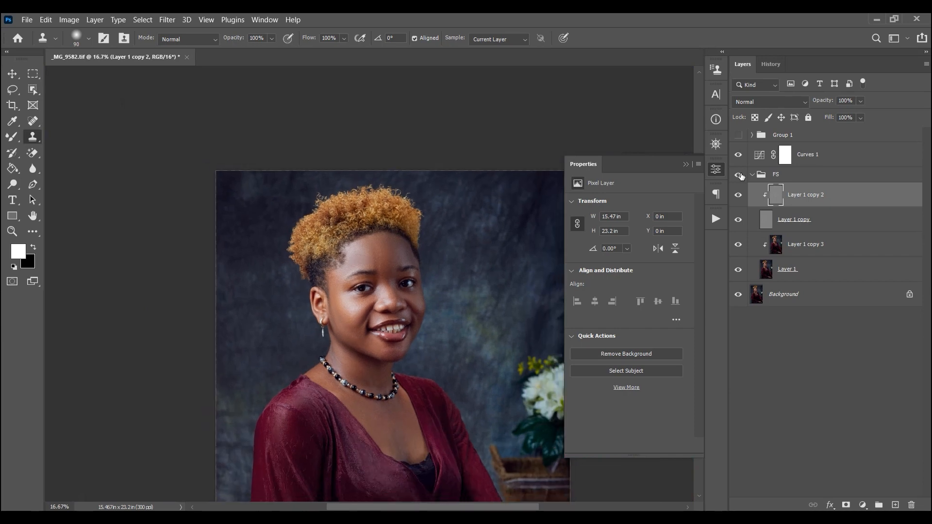
pyautogui.hotkey('ctrl', '-')
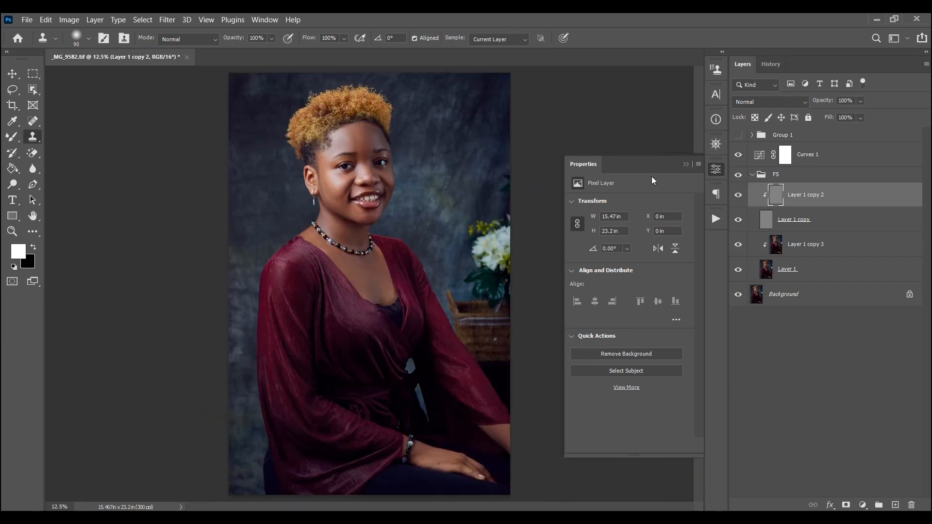
pyautogui.click(738, 137)
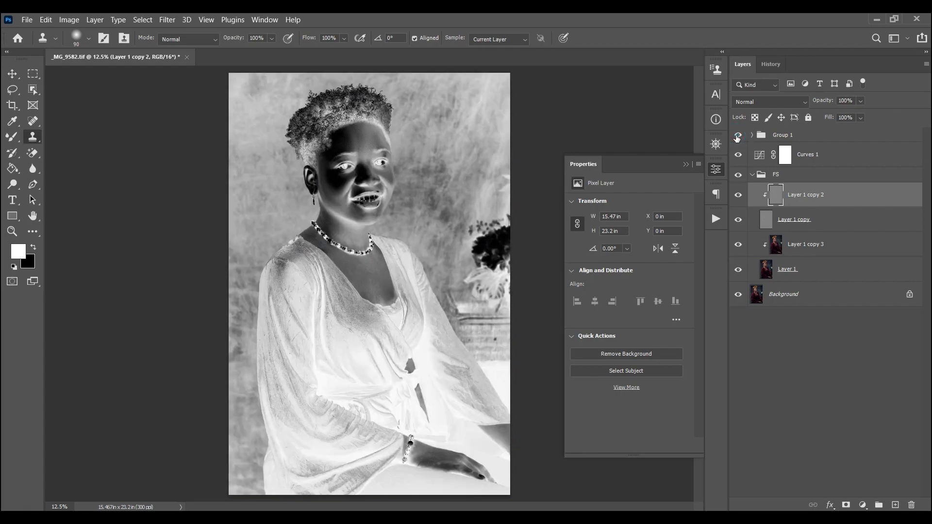
# On Layer 1 copy 3, set the Mixer Brush to 250 px and blend the uneven tones on the forehead
pyautogui.press('z')
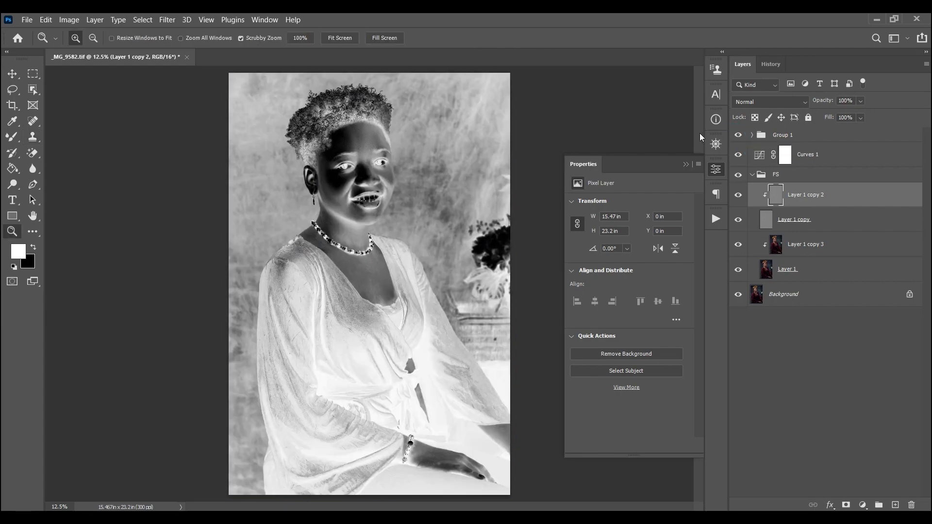
pyautogui.moveTo(353, 132); pyautogui.dragTo(433, 162)
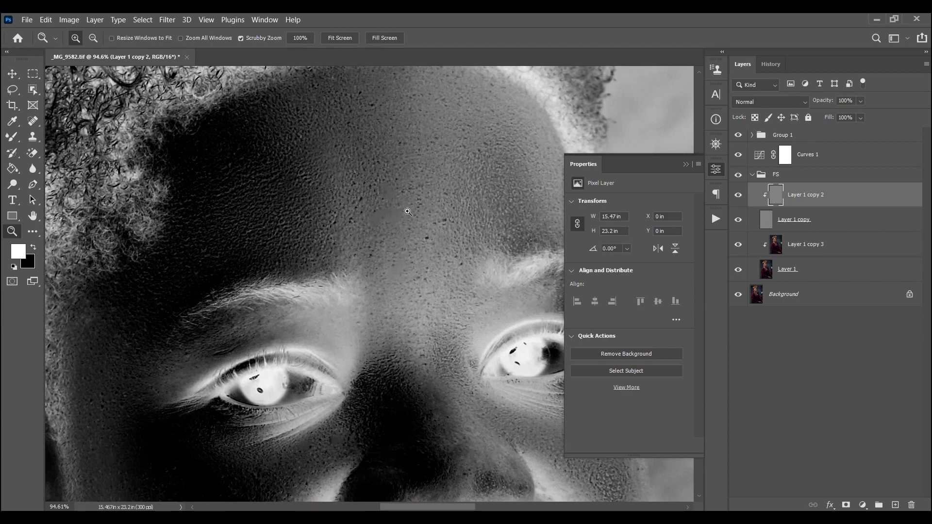
pyautogui.click(796, 248)
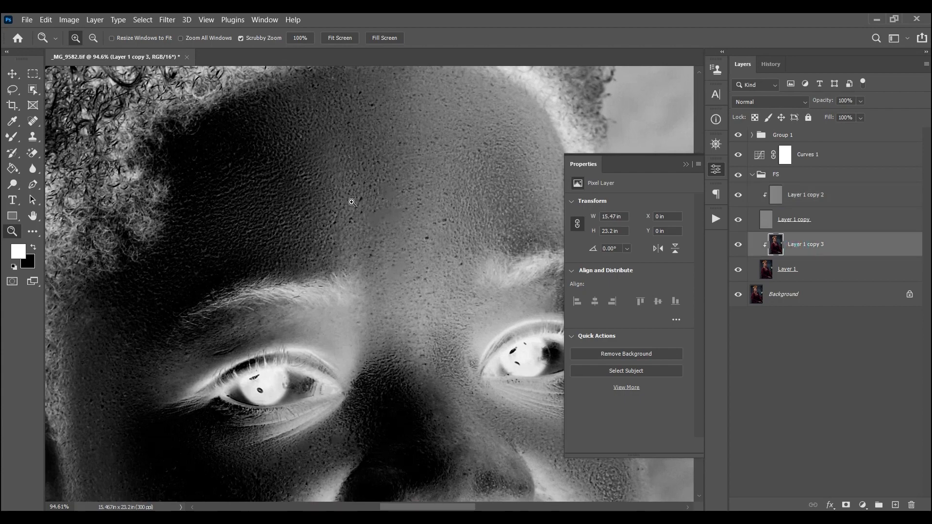
pyautogui.press('b')
pyautogui.press(']')
pyautogui.press(']')
pyautogui.press(']')
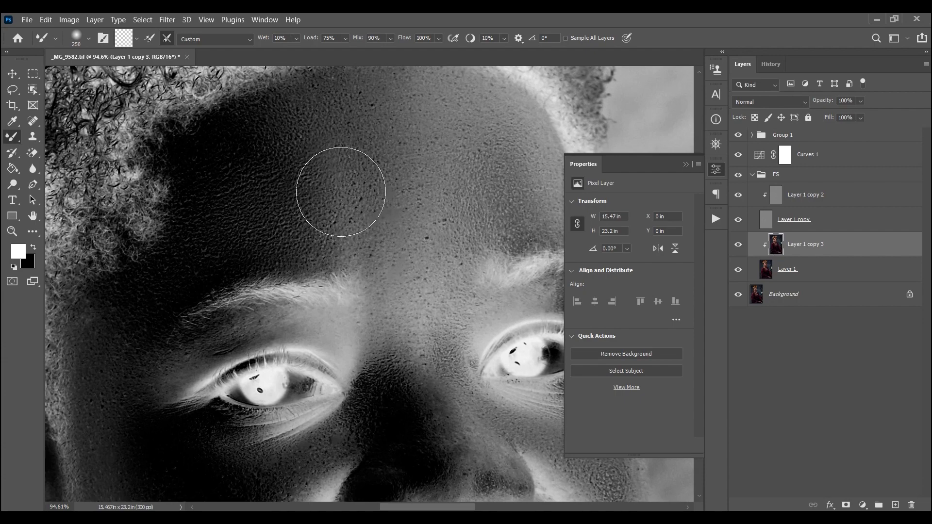
pyautogui.moveTo(318, 223)
pyautogui.mouseDown()
pyautogui.moveTo(341, 204)
pyautogui.moveTo(340, 193)
pyautogui.moveTo(316, 183)
pyautogui.moveTo(322, 151)
pyautogui.moveTo(325, 189)
pyautogui.moveTo(364, 224)
pyautogui.moveTo(343, 222)
pyautogui.moveTo(367, 190)
pyautogui.moveTo(332, 144)
pyautogui.moveTo(318, 142)
pyautogui.moveTo(333, 142)
pyautogui.moveTo(318, 114)
pyautogui.moveTo(337, 192)
pyautogui.moveTo(369, 204)
pyautogui.moveTo(325, 223)
pyautogui.moveTo(306, 172)
pyautogui.moveTo(311, 148)
pyautogui.mouseUp()
pyautogui.scroll(-5, 311, 148)
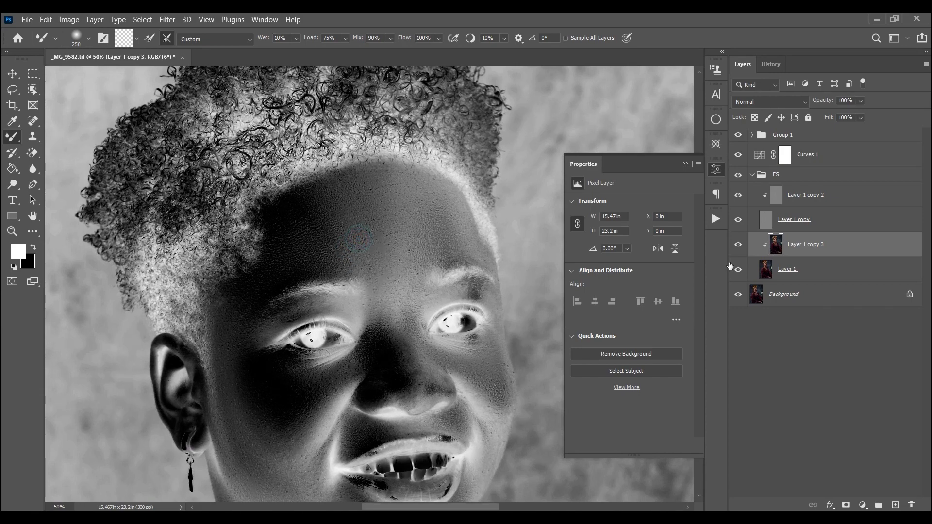
# Hide Group 1 and compare the portrait in colour with Layer 1 copy 3 off and on
pyautogui.click(740, 138)
pyautogui.hotkey('ctrl', '-')
pyautogui.hotkey('ctrl', '-')
pyautogui.hotkey('ctrl', '-')
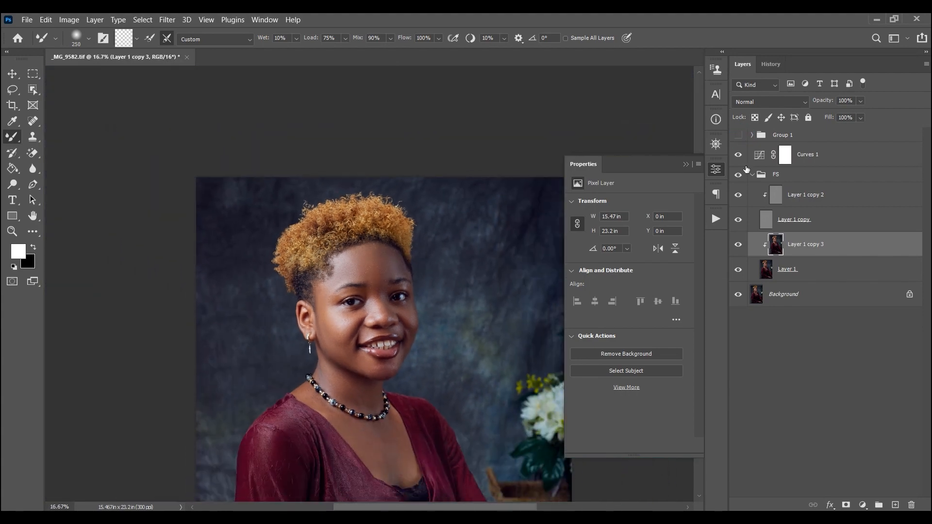
pyautogui.click(738, 245)
# Show Group 1 and blend the tones on the neck above the necklace with the Mixer Brush on Layer 1 copy 3
pyautogui.click(739, 136)
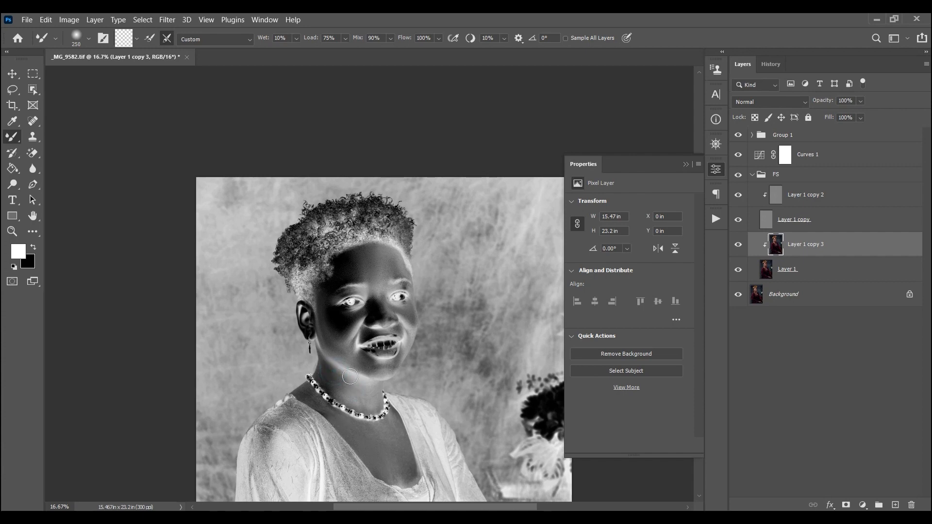
pyautogui.moveTo(370, 386)
pyautogui.mouseDown()
pyautogui.moveTo(371, 396)
pyautogui.moveTo(351, 391)
pyautogui.mouseUp()
pyautogui.moveTo(369, 403); pyautogui.dragTo(372, 405)
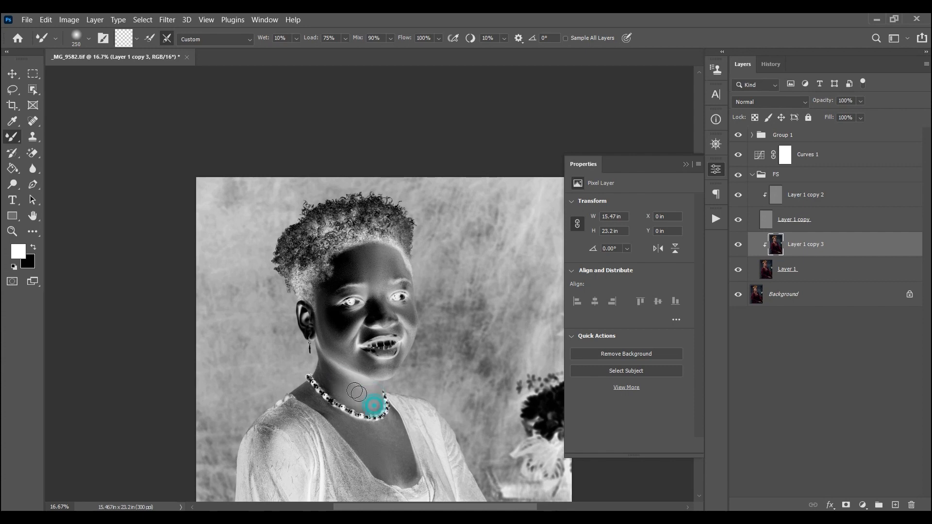